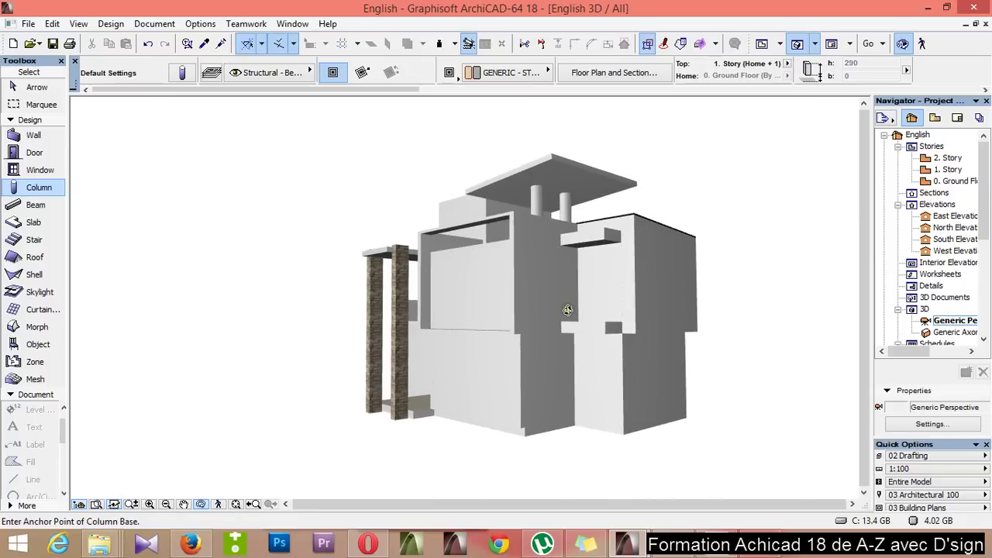
Leave the 3D view and switch to the Ground Floor plan with F2
scroll(594, 423, up, 2)
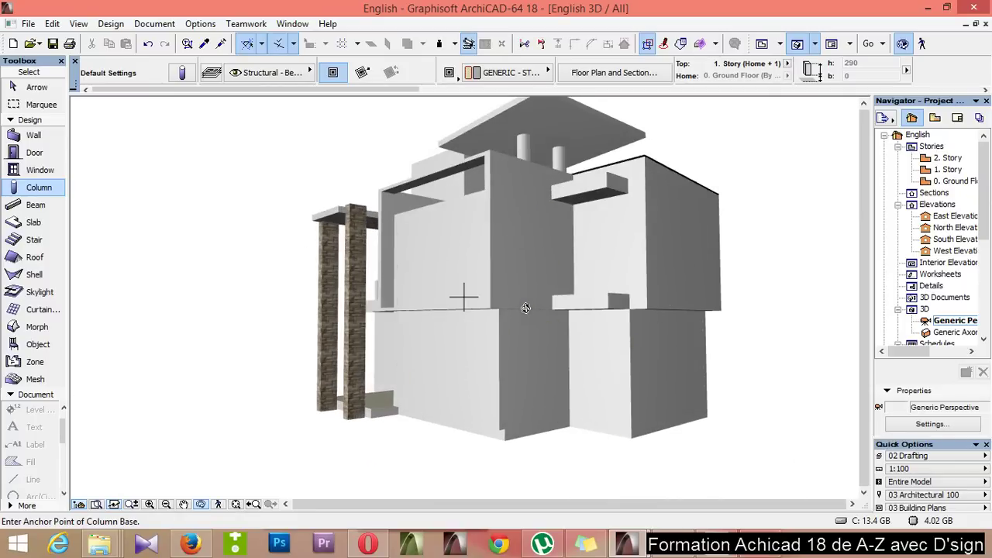
key(F2)
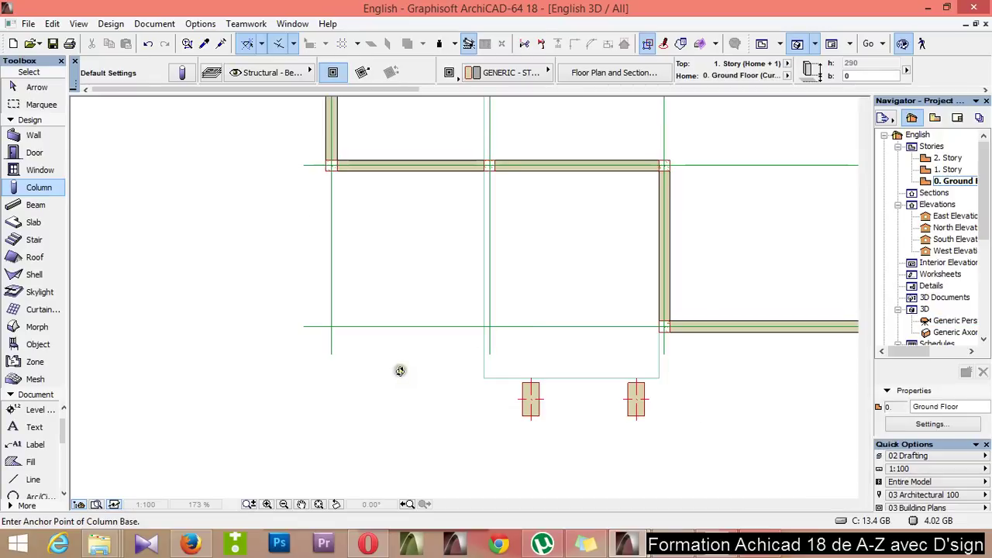
Hide the Dimensioning - General layer through the Level Dimension tool's layer settings
scroll(400, 372, down, 3)
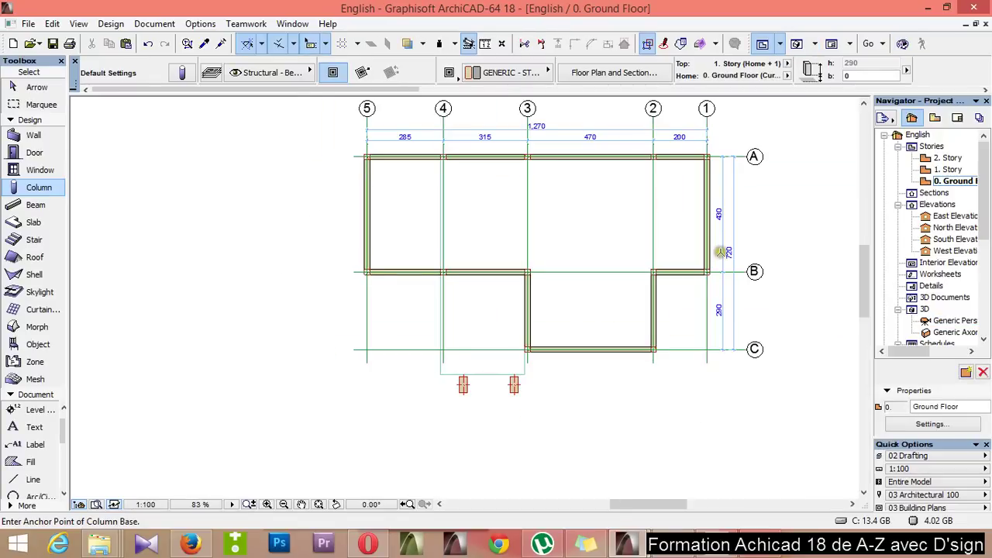
scroll(721, 252, up, 2)
scroll(713, 321, down, 2)
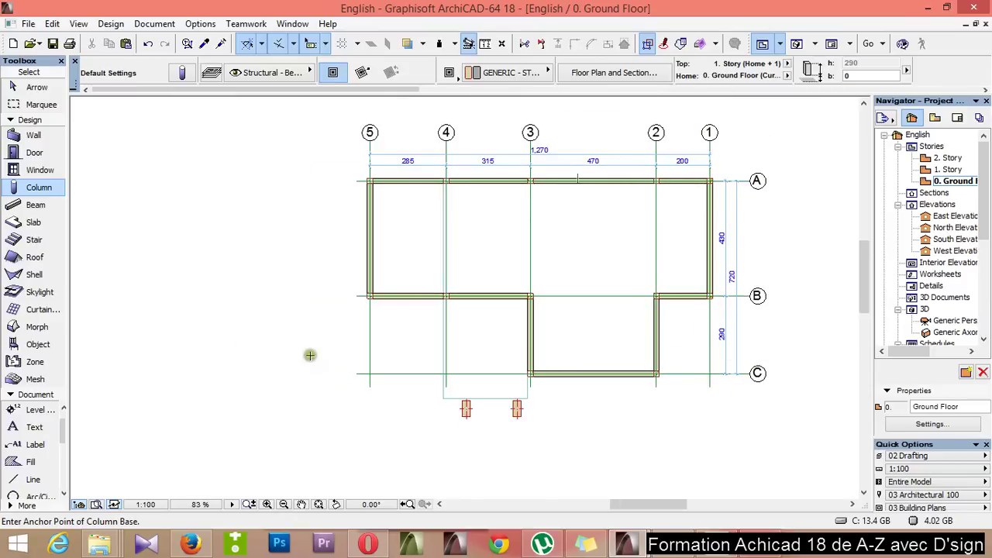
click(17, 412)
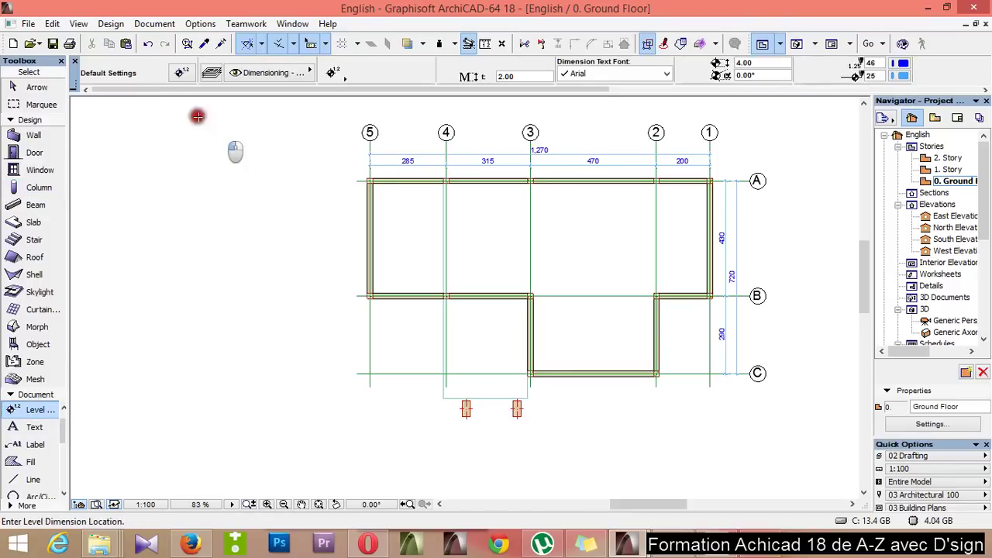
click(211, 72)
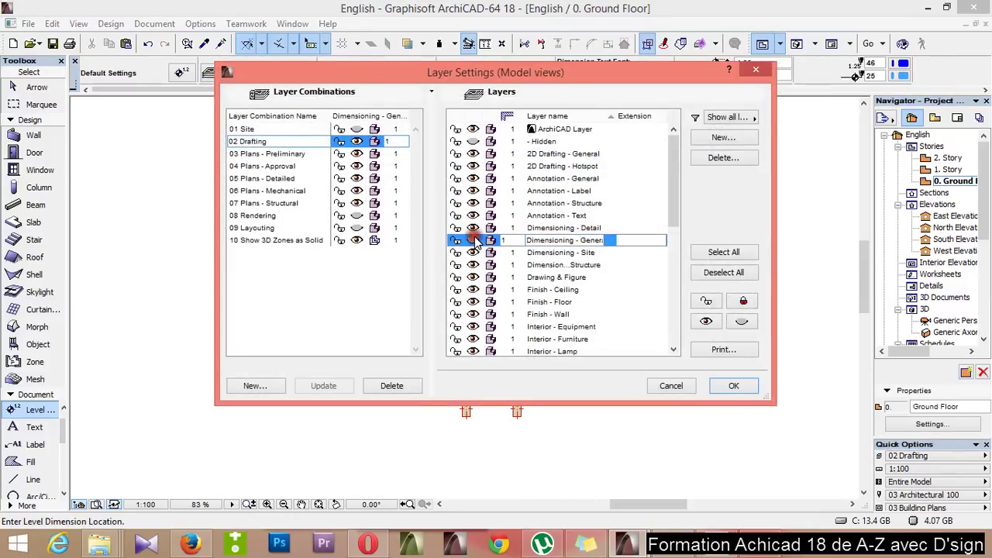
click(733, 386)
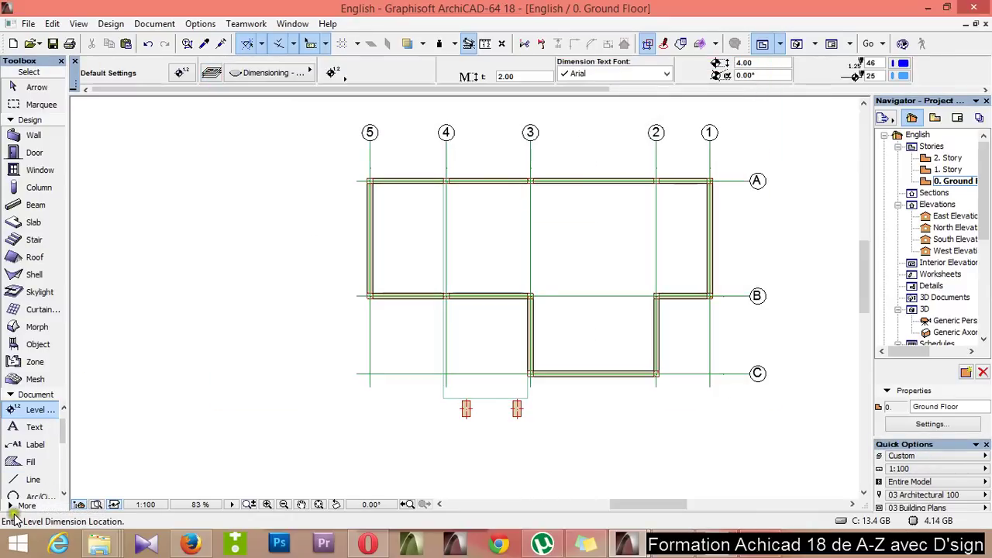
Hide the Structural - Grid layer through the Grid Element tool's layer settings
click(13, 504)
click(14, 157)
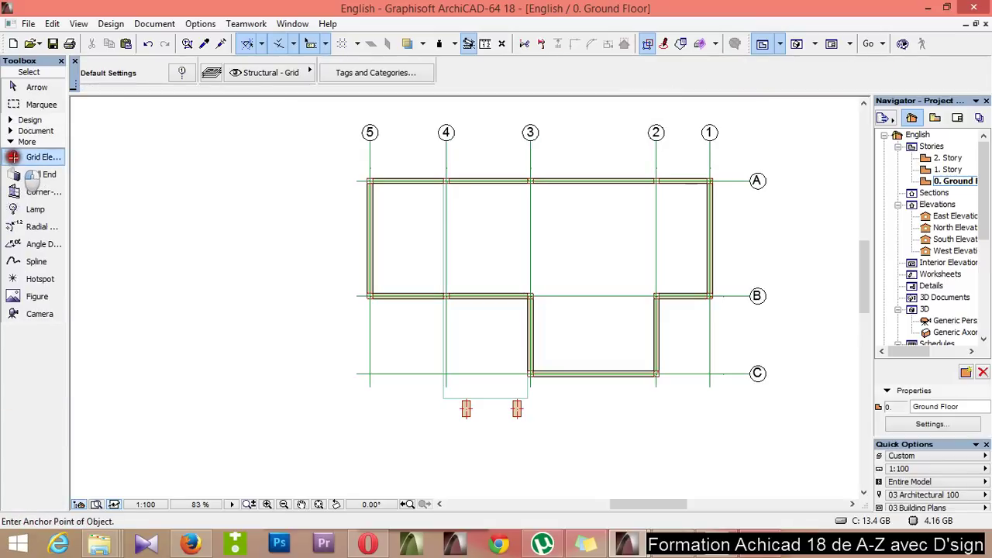
click(181, 71)
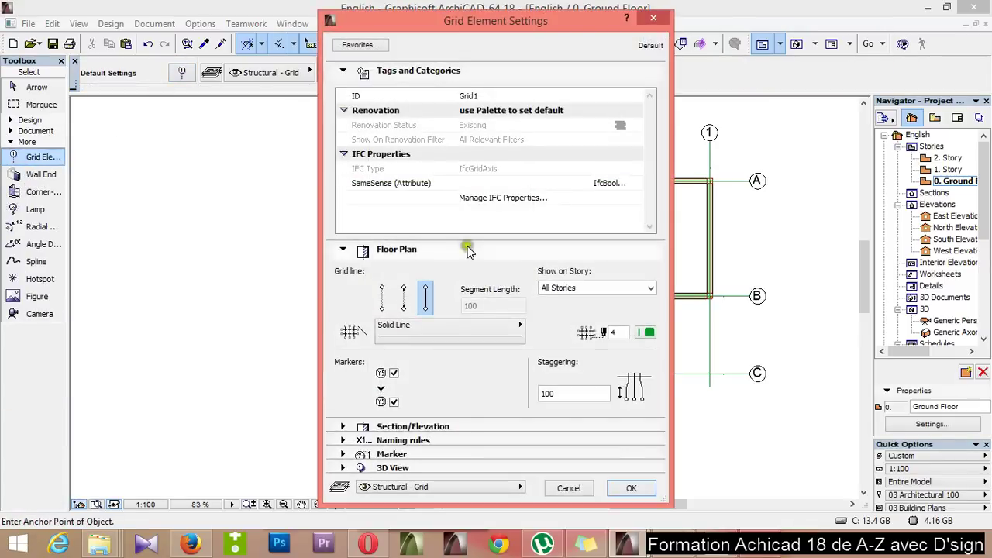
click(653, 18)
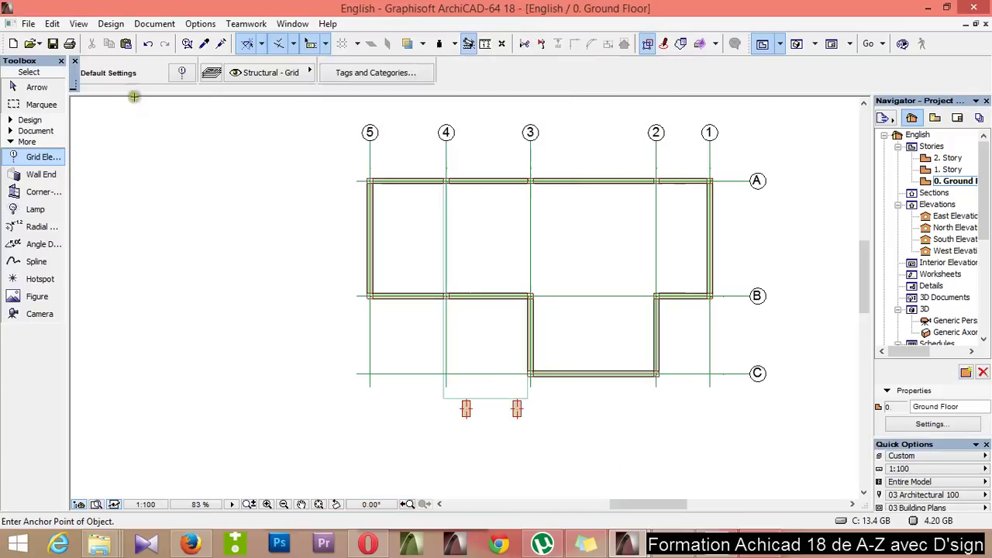
click(211, 72)
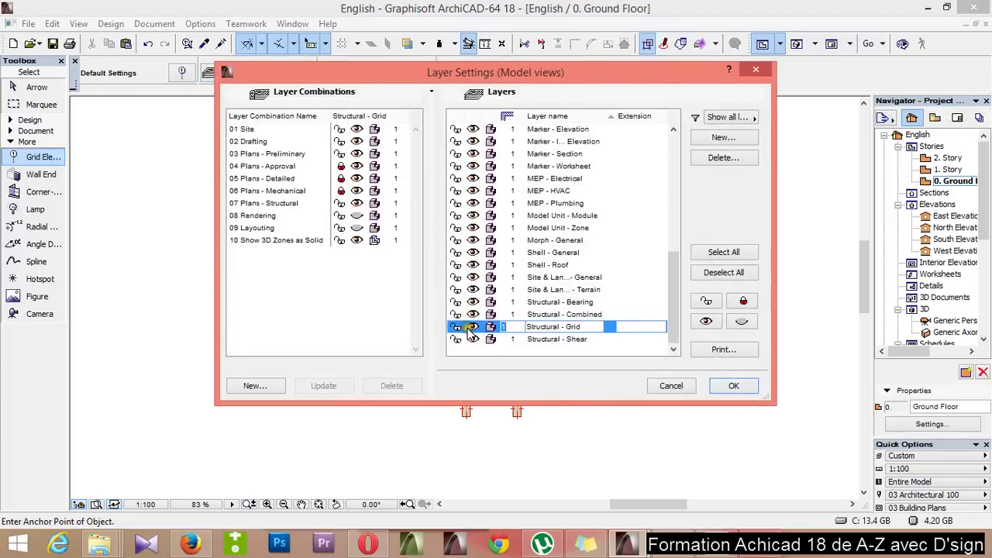
click(729, 387)
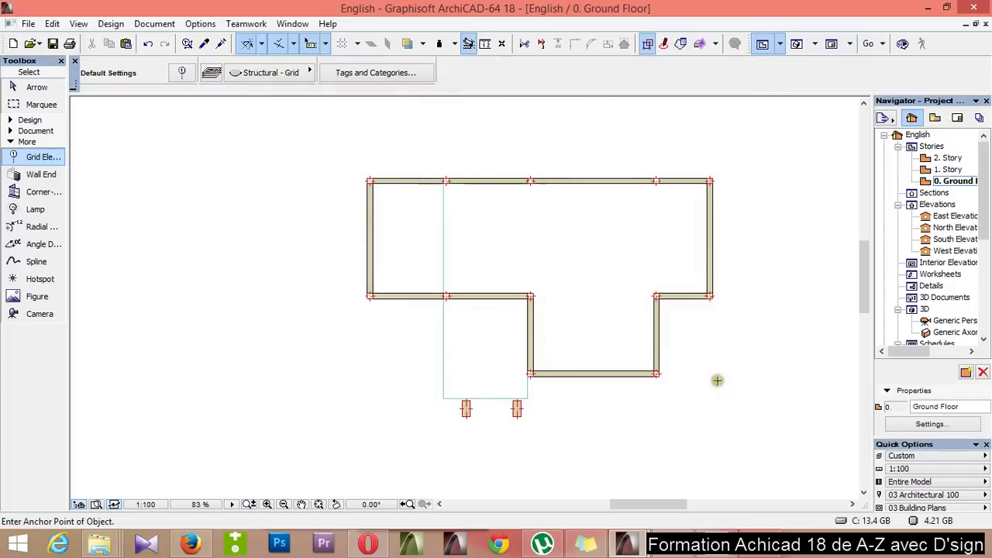
Turn off Casing Out and Casing In in the Door Default Settings
scroll(687, 200, up, 1)
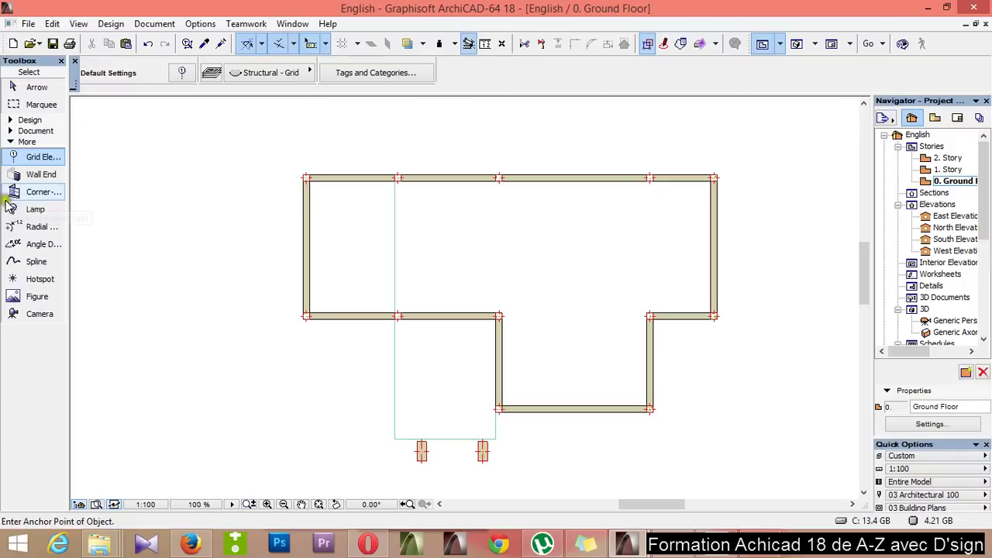
click(10, 120)
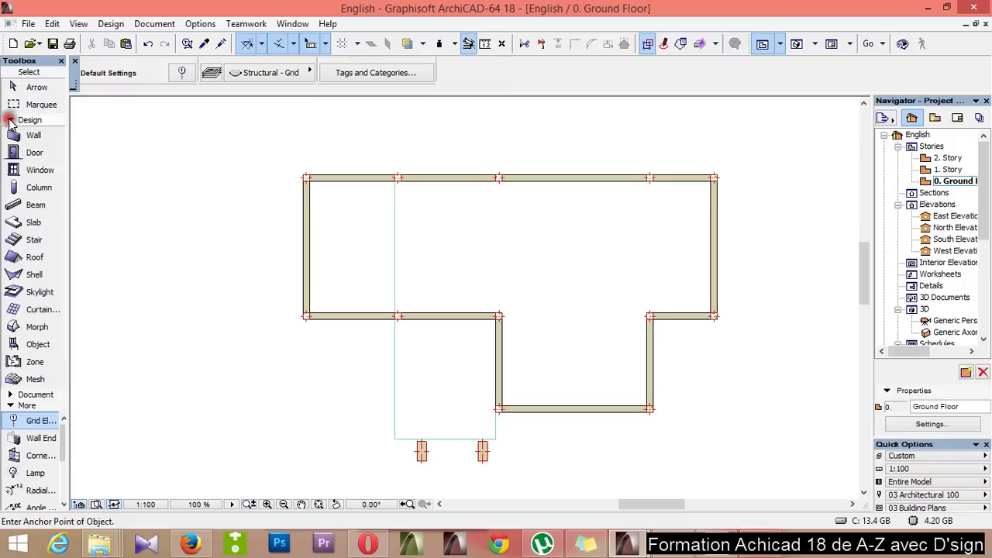
click(33, 153)
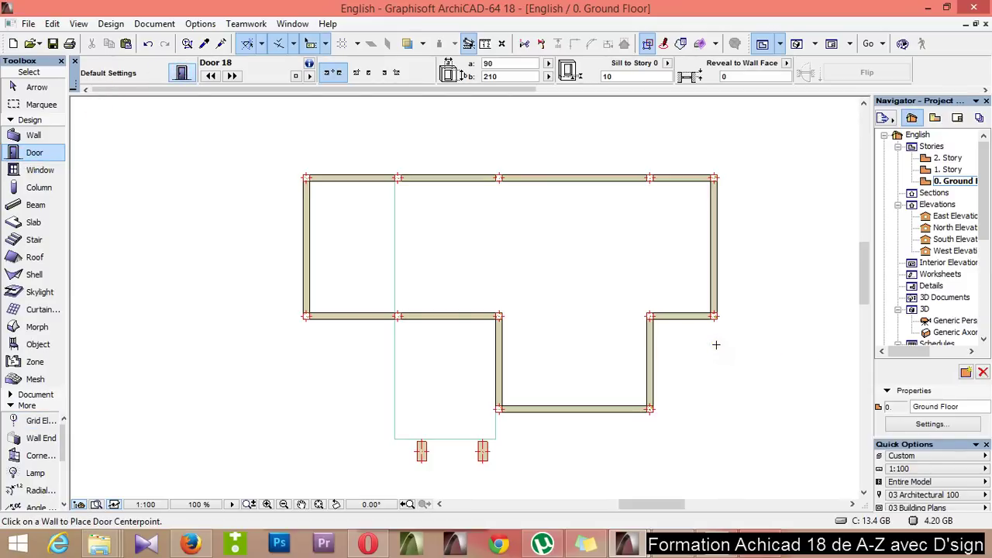
key(ctrl+t)
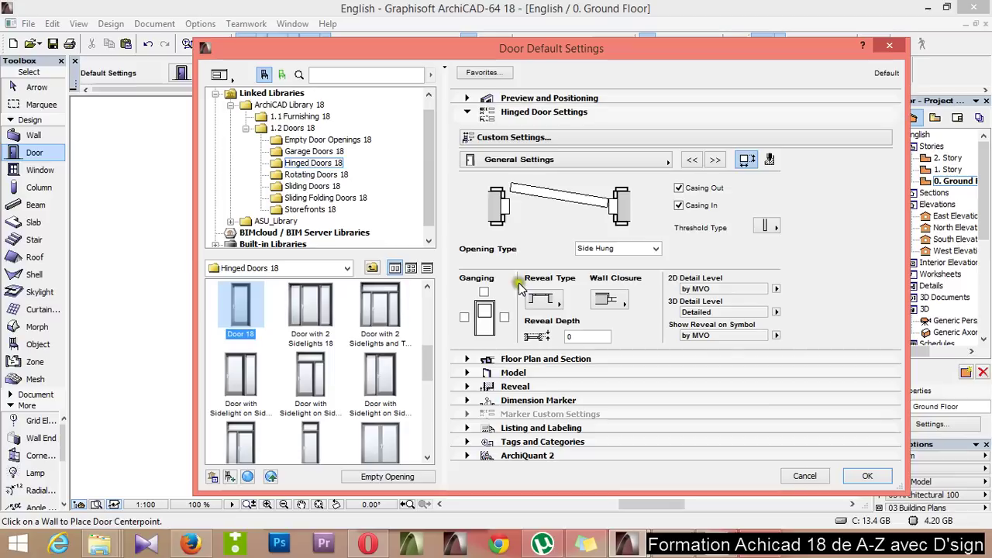
click(680, 189)
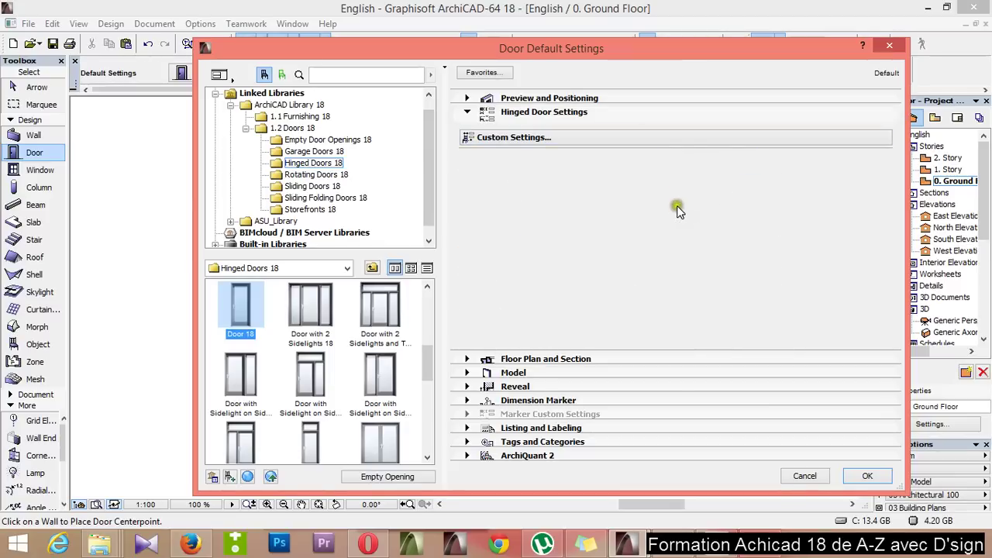
click(679, 205)
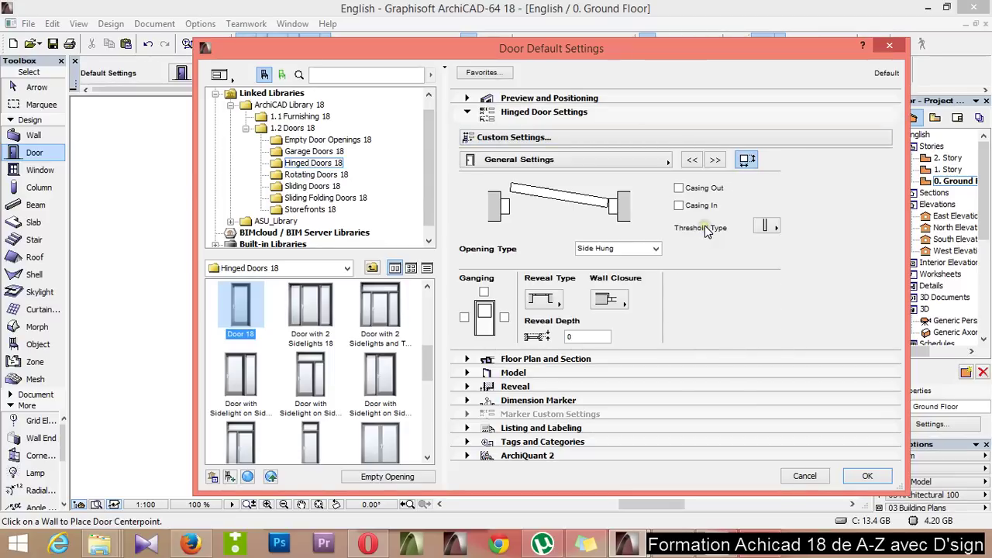
Keep no door handle and advance to the Door and Handle Surfaces page
click(707, 159)
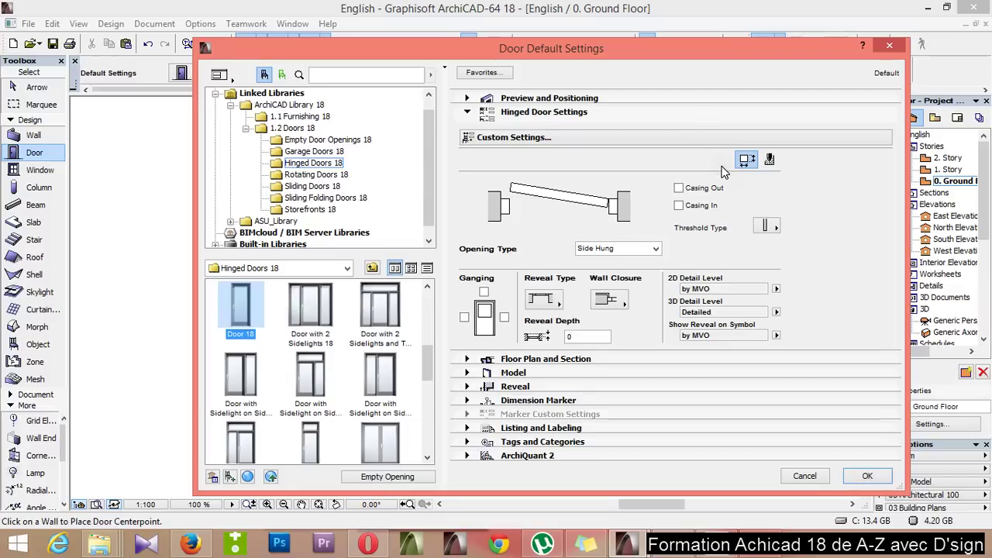
click(719, 163)
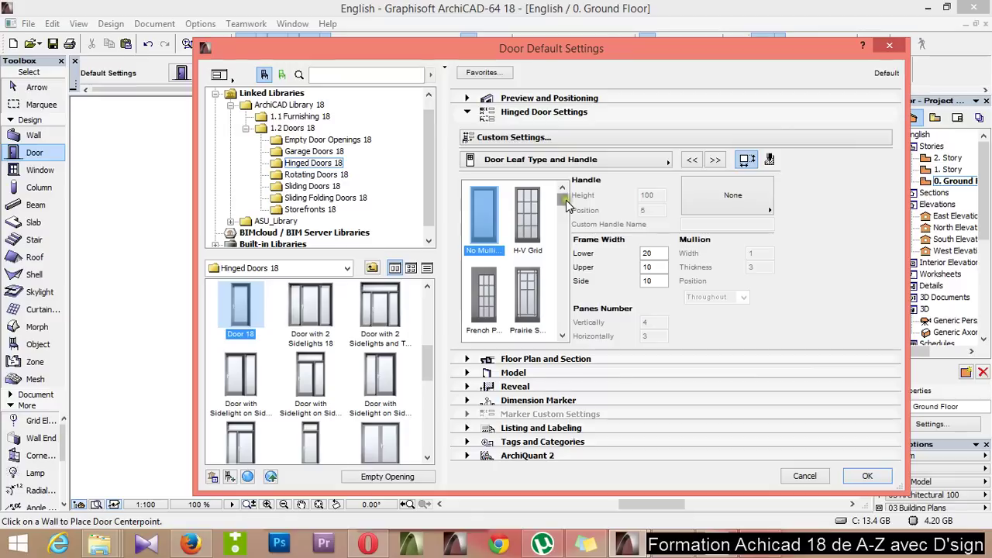
drag(564, 200, 566, 213)
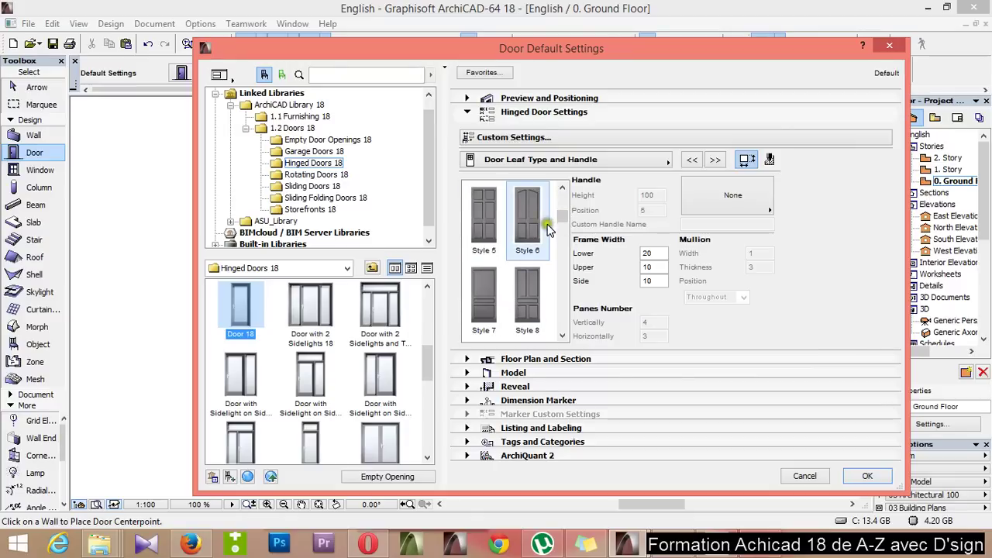
drag(559, 217, 559, 194)
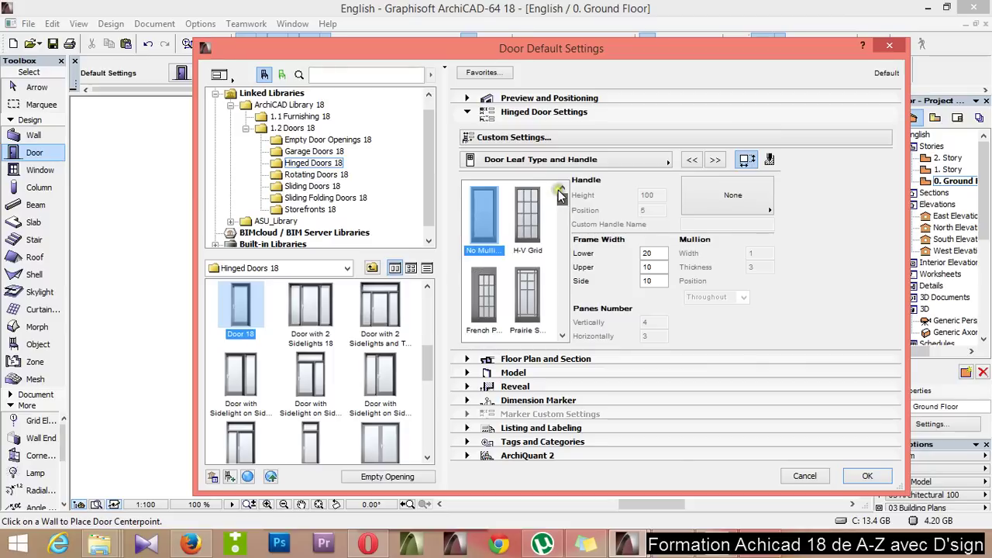
click(732, 201)
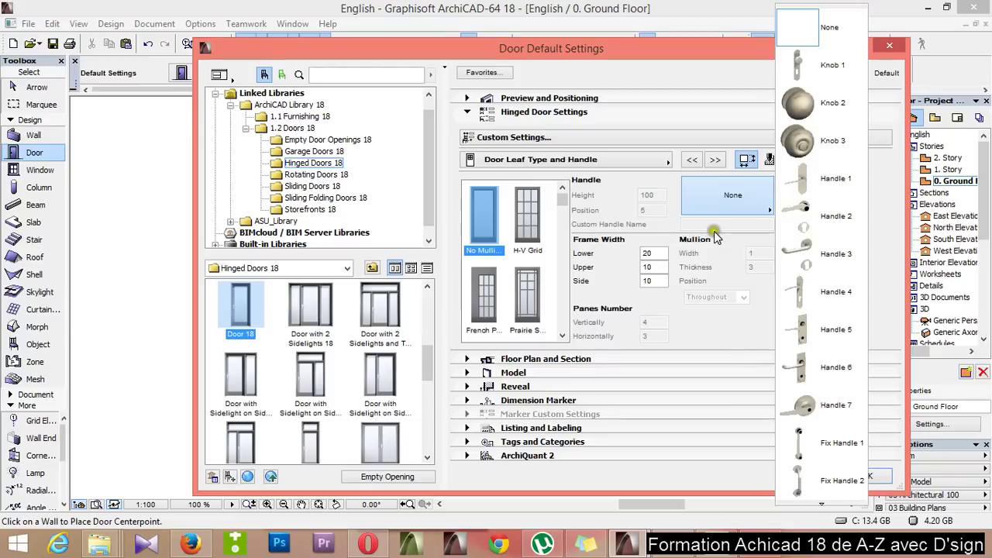
click(715, 233)
click(720, 160)
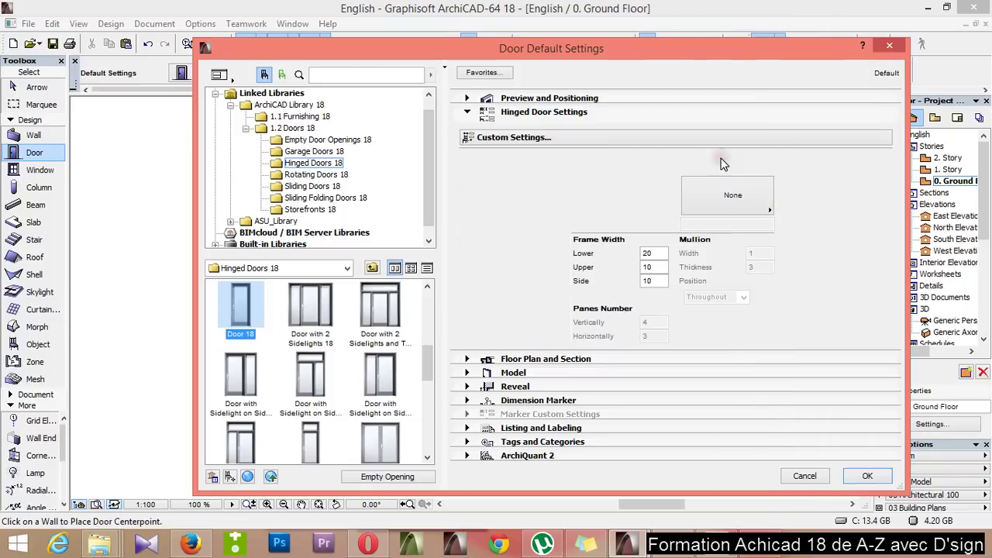
click(720, 160)
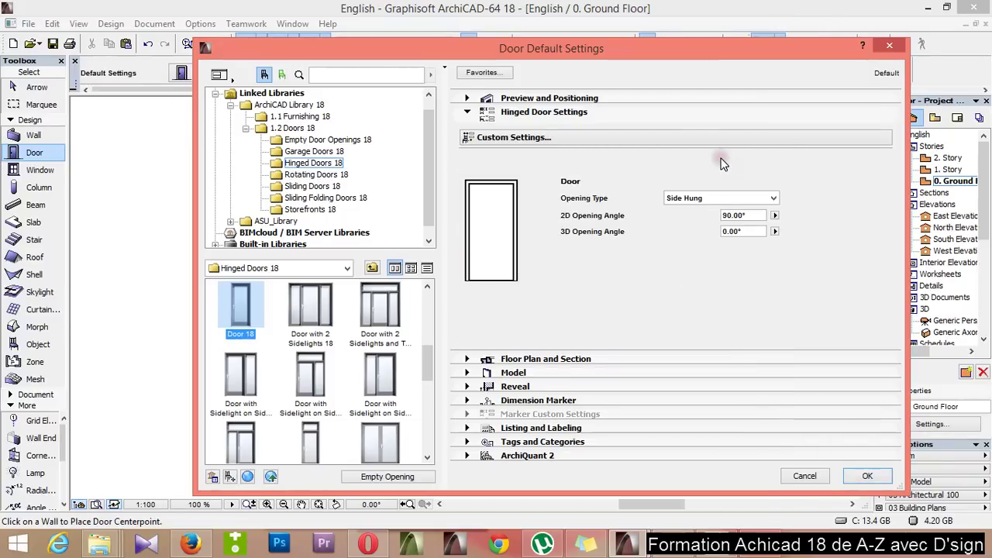
click(718, 160)
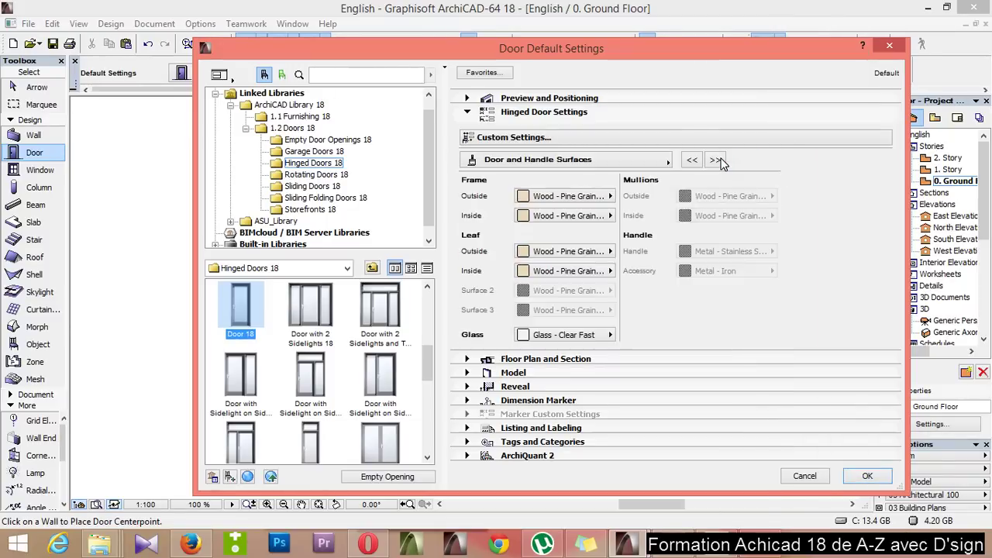
Set the door frame's outside and inside surfaces to Paint - Cadmium Orange
click(560, 197)
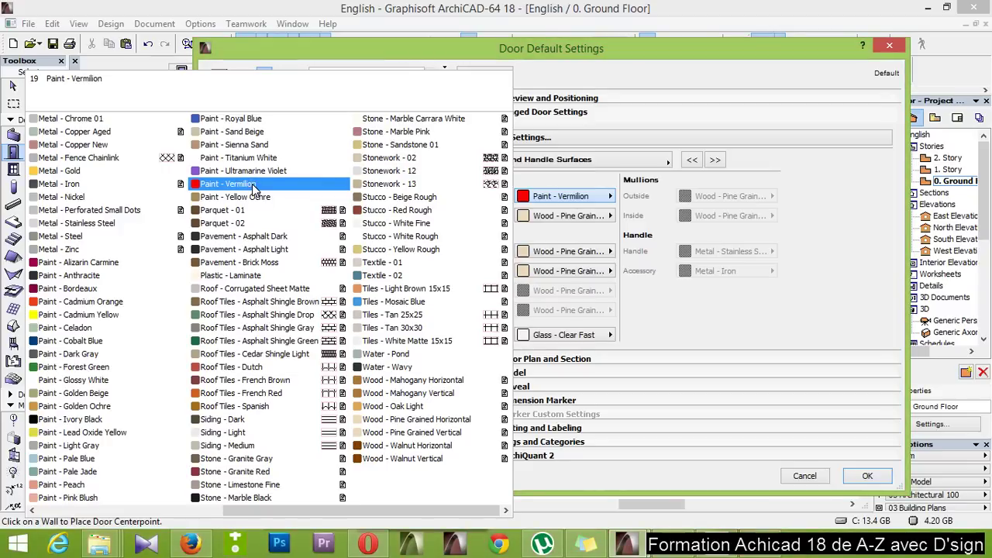
click(129, 305)
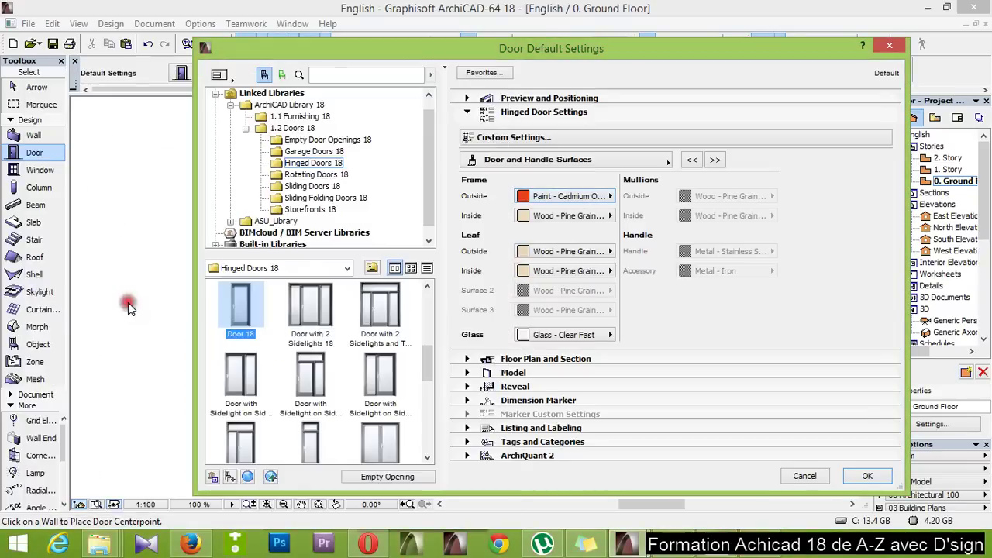
click(576, 220)
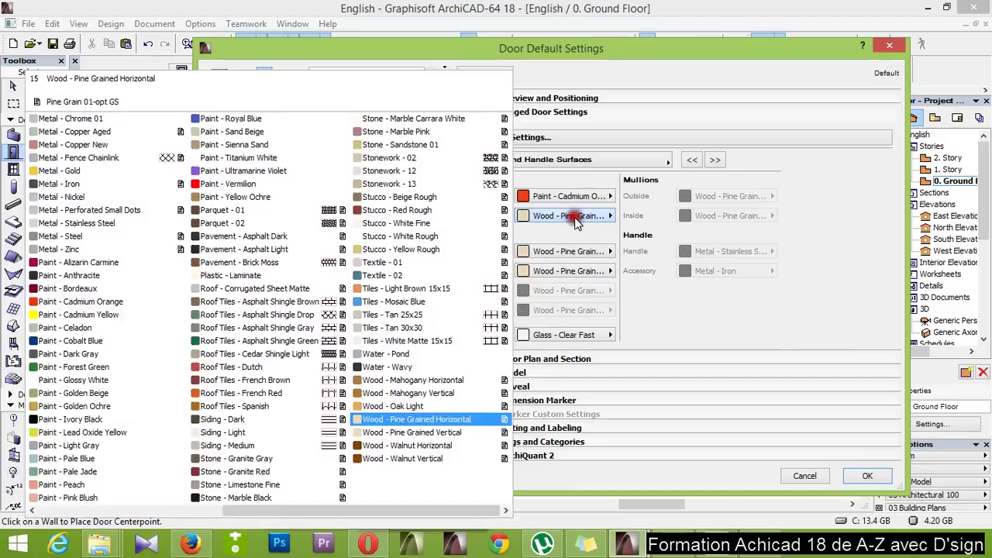
click(62, 303)
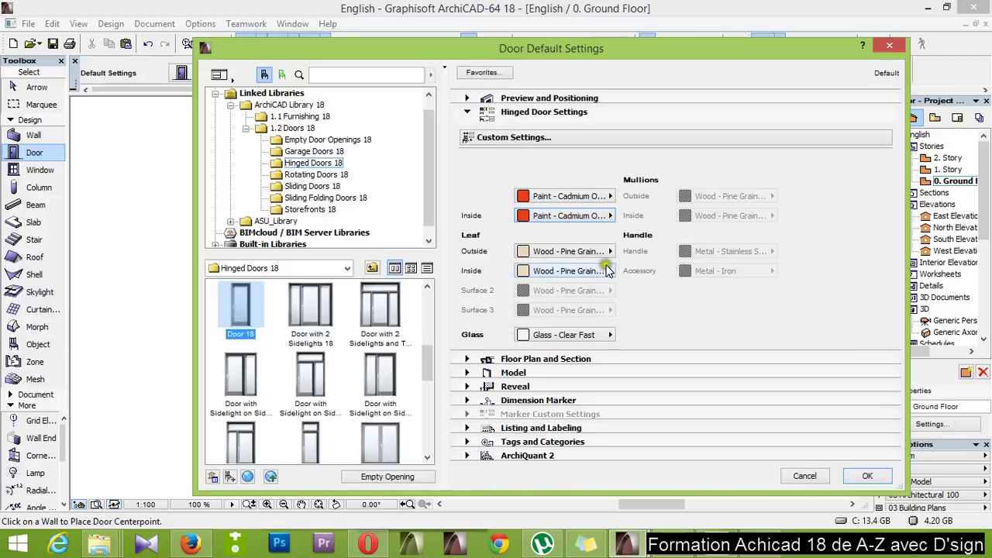
Set the door leaf's outside and inside surfaces to Paint - Cadmium Orange
click(573, 251)
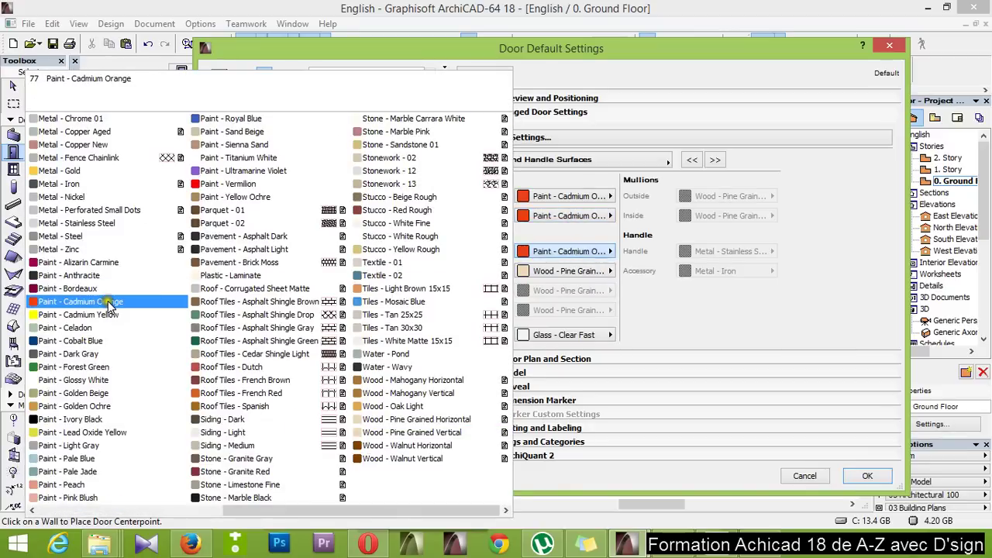
click(128, 307)
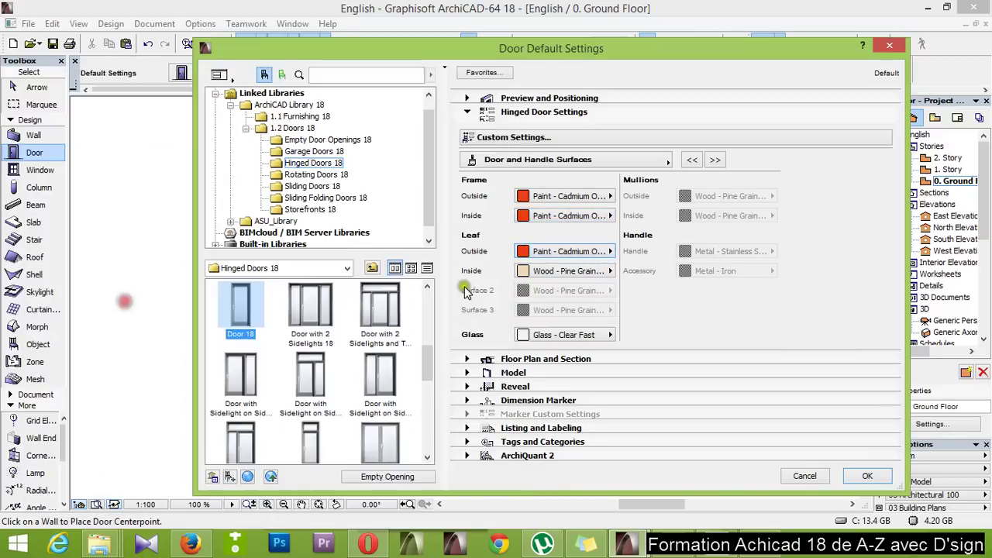
click(572, 271)
click(69, 302)
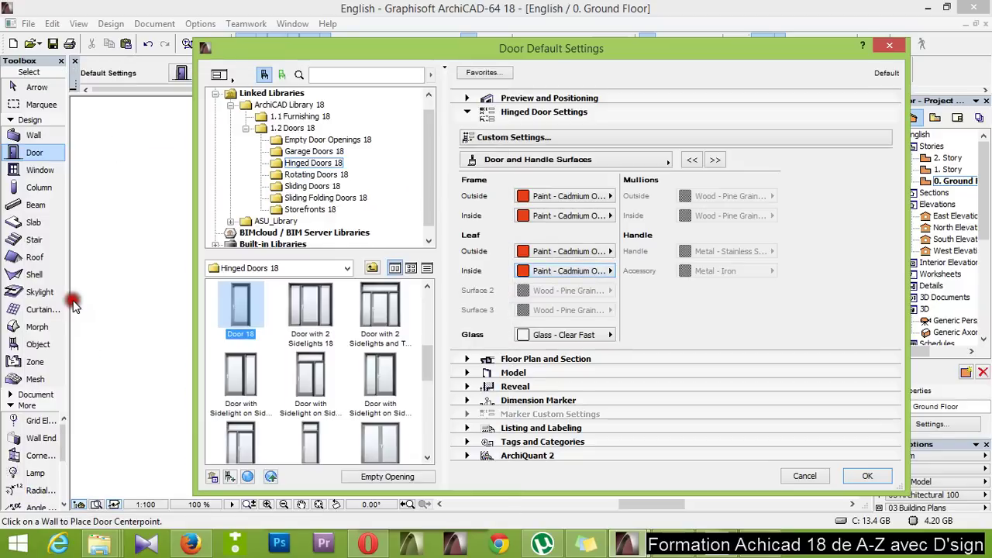
Page through the remaining door settings pages to Listing Parameters
click(715, 161)
click(716, 161)
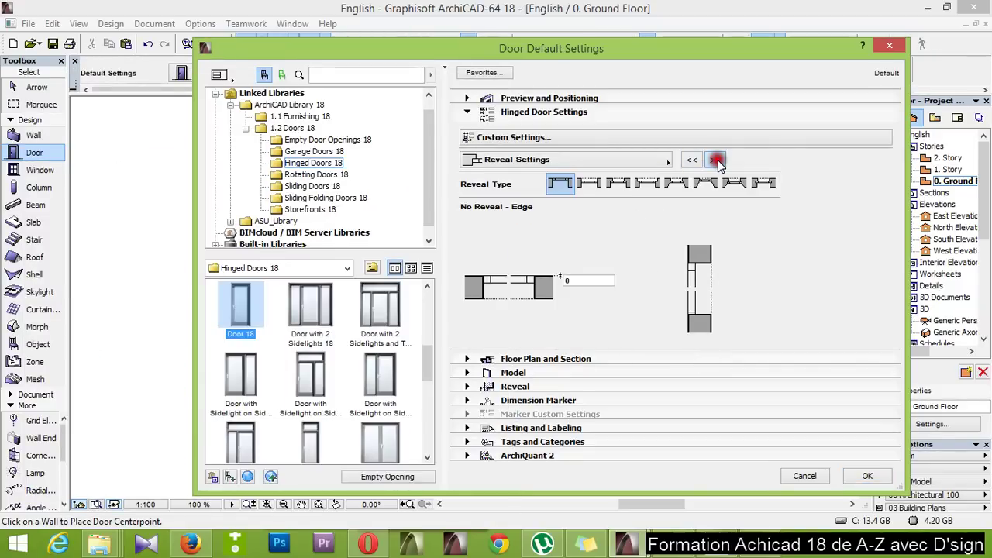
click(716, 160)
click(716, 160)
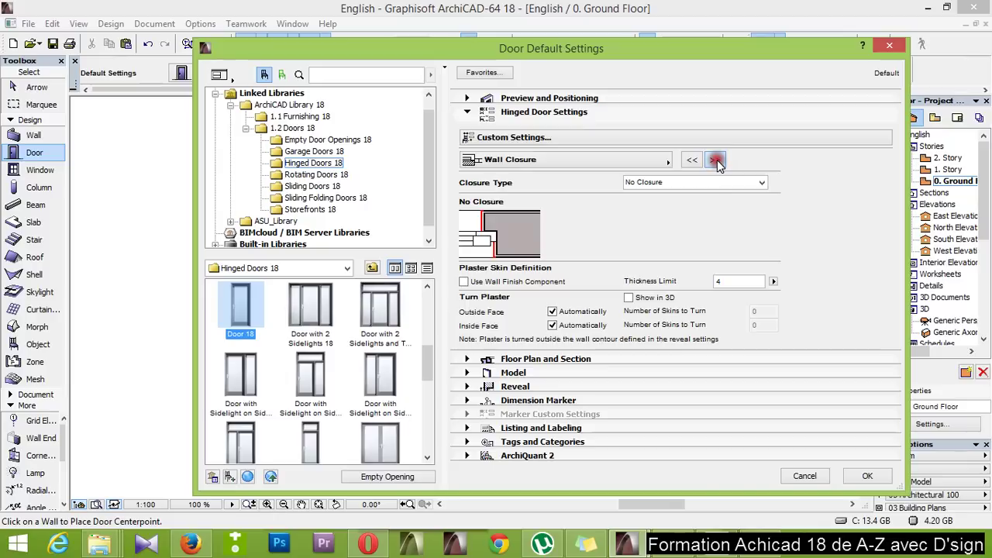
click(716, 160)
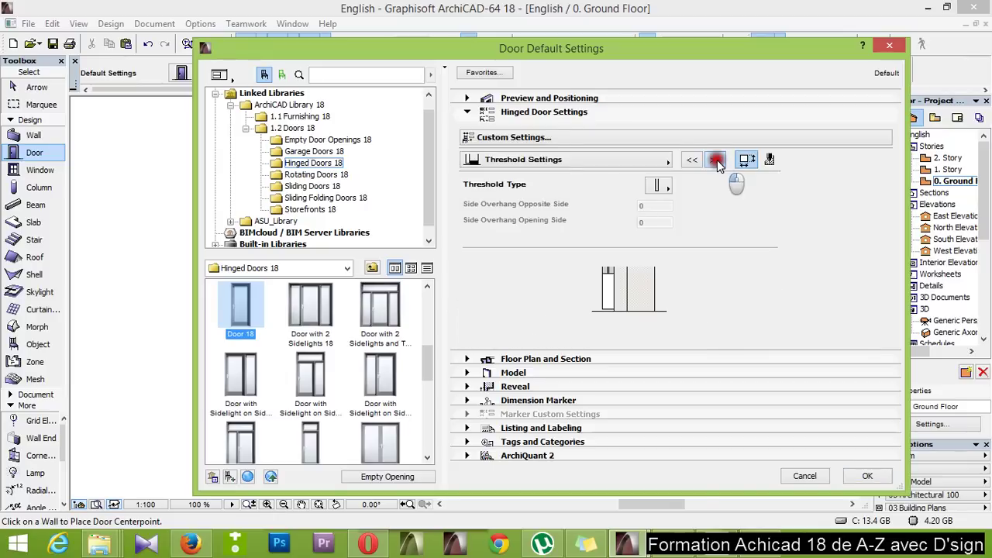
click(716, 160)
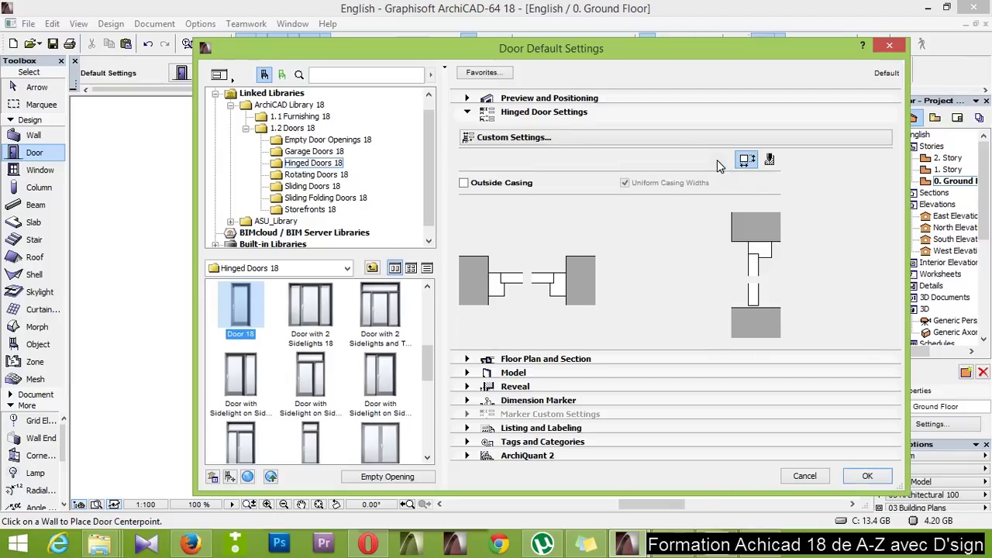
click(716, 161)
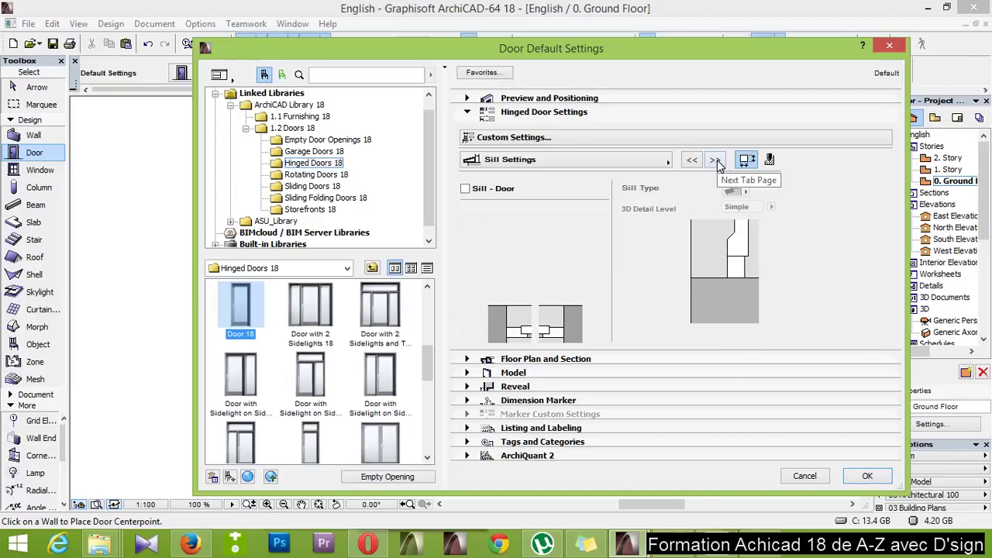
click(716, 160)
click(716, 161)
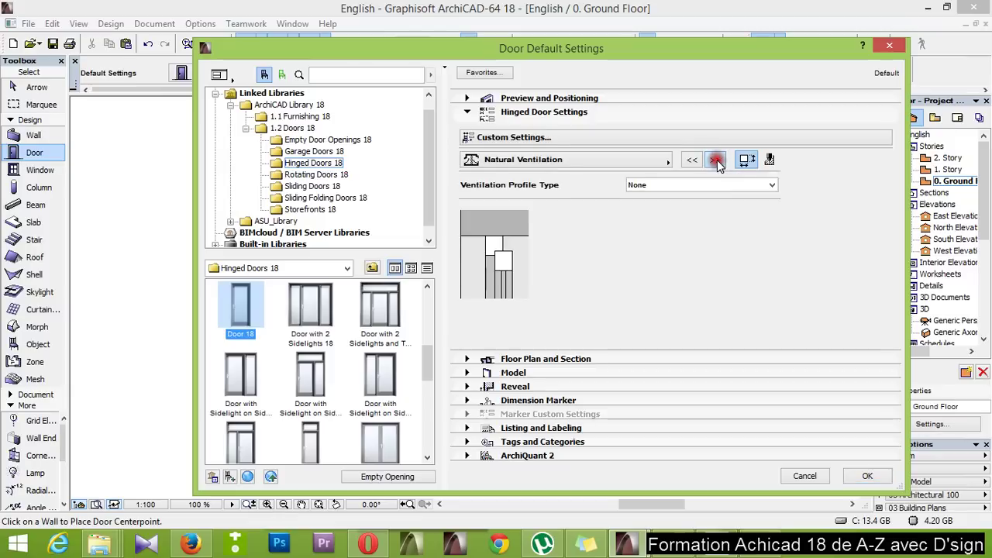
click(717, 160)
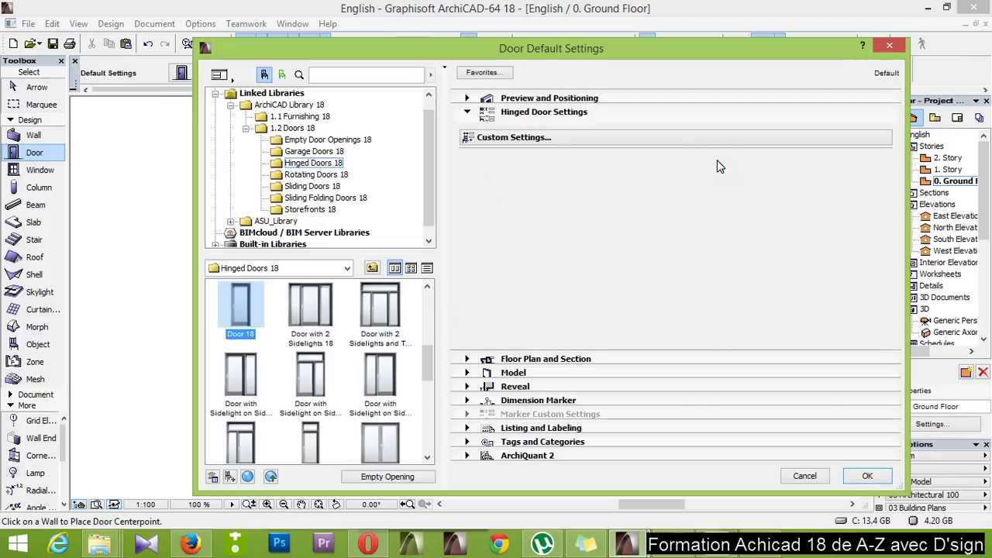
click(717, 161)
click(715, 161)
click(715, 161)
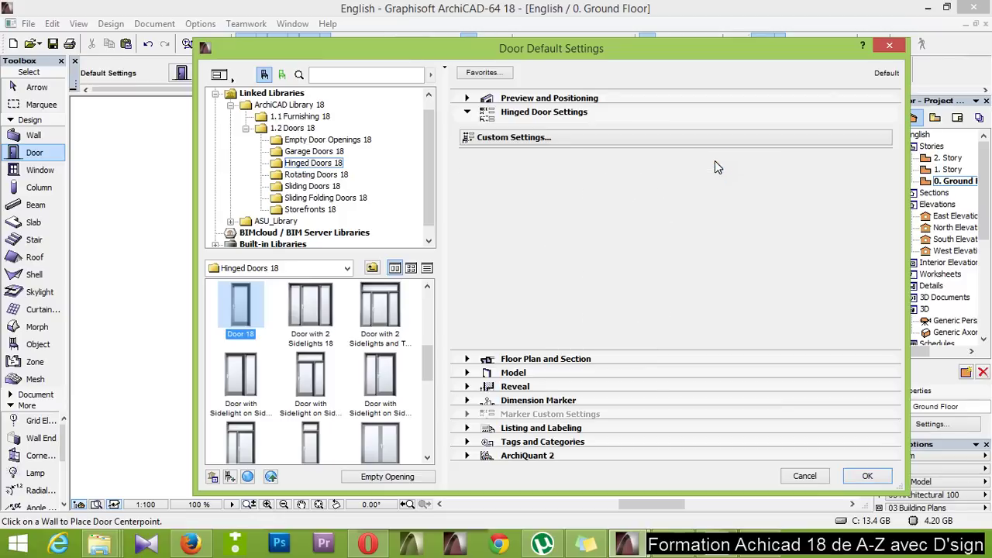
Change the door's sill height from 10 to 0 and confirm the settings
click(466, 101)
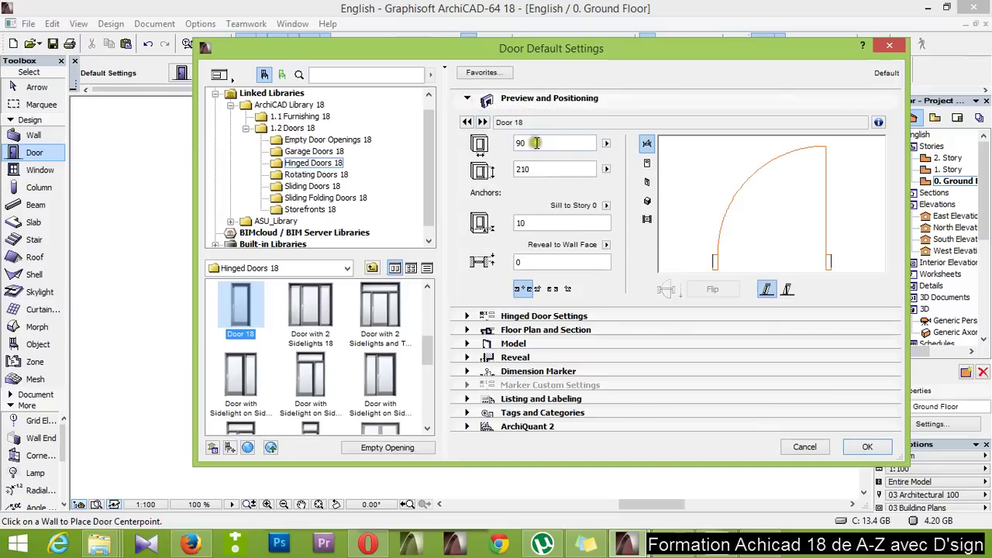
click(534, 224)
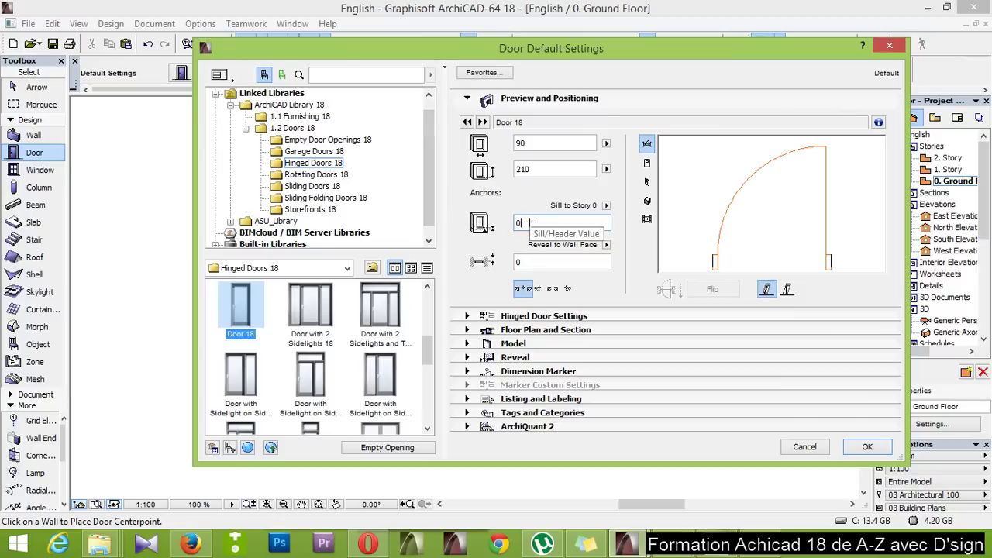
click(864, 444)
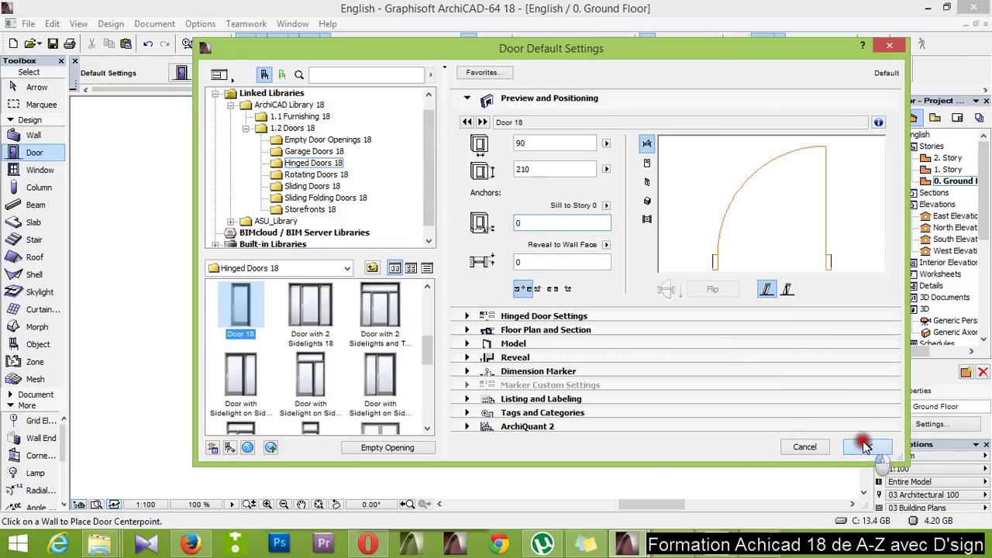
Place a 90 × 210 Door 18 in the right projection's short top wall, swinging outward
scroll(679, 322, up, 5)
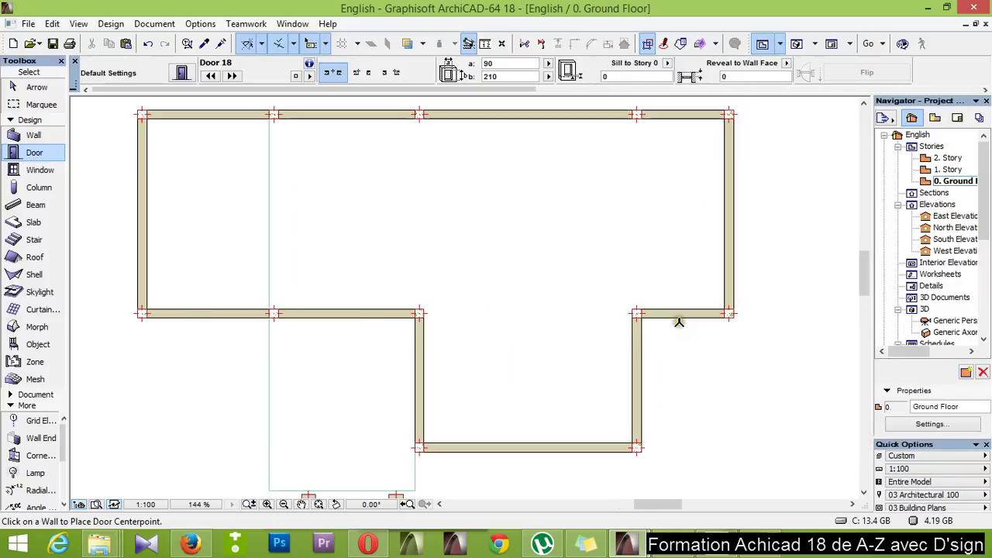
click(676, 309)
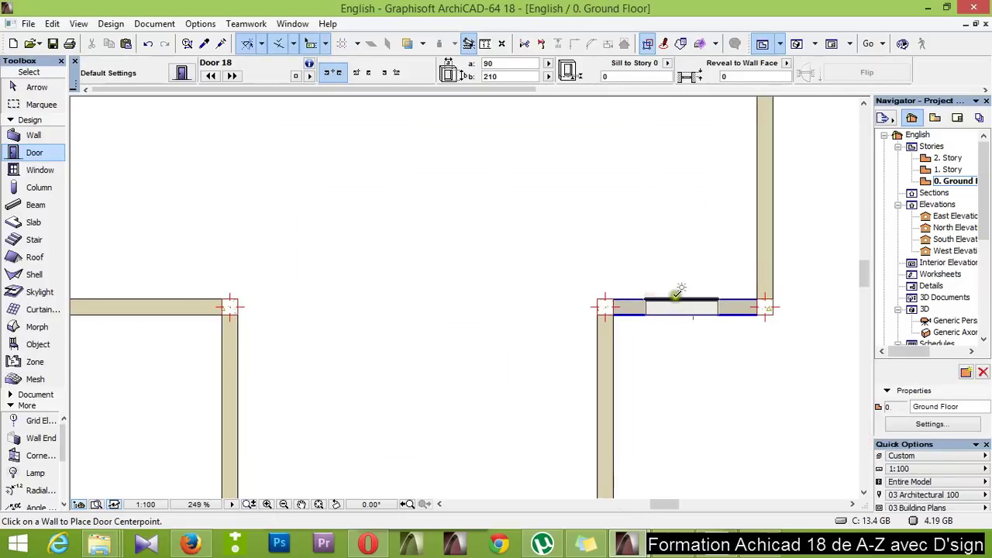
click(676, 291)
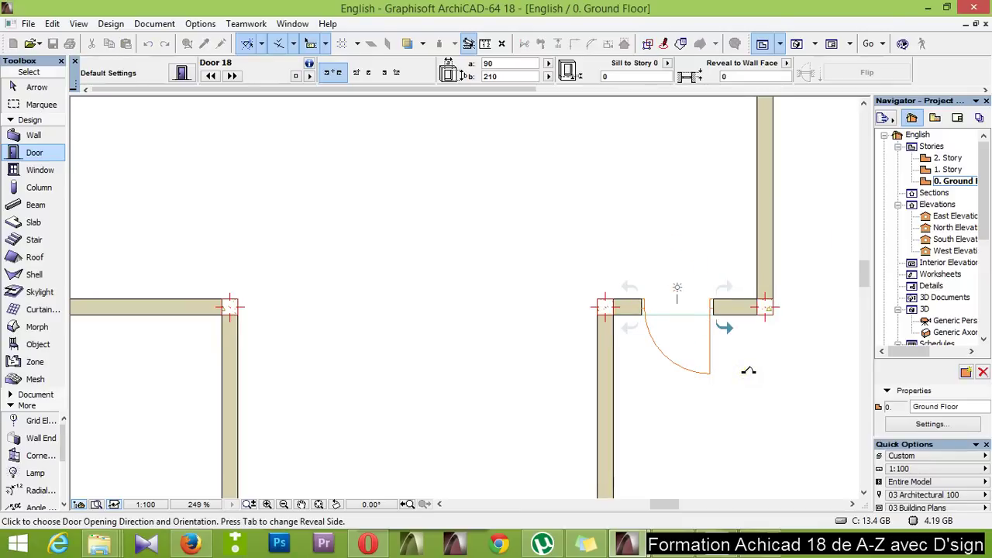
click(721, 215)
scroll(784, 359, down, 2)
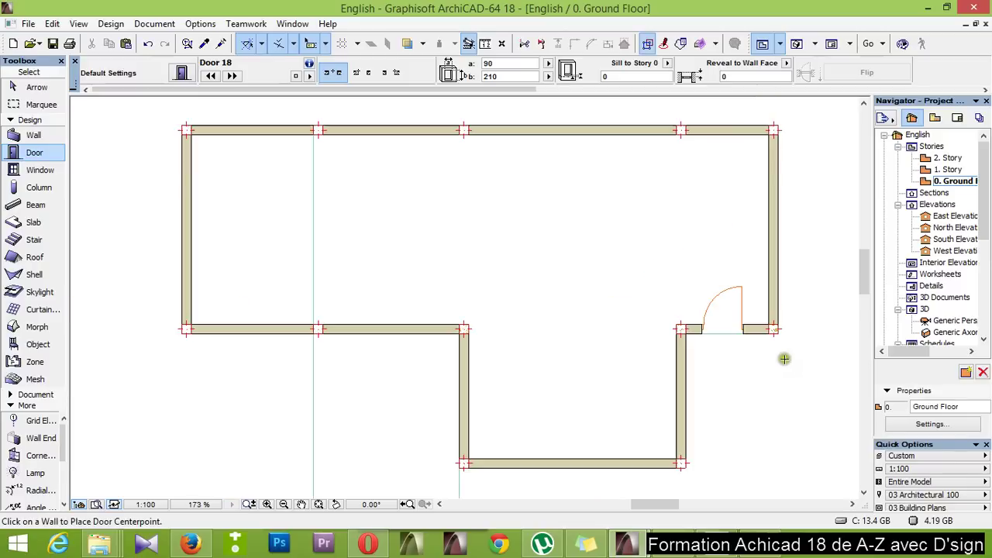
scroll(784, 359, down, 3)
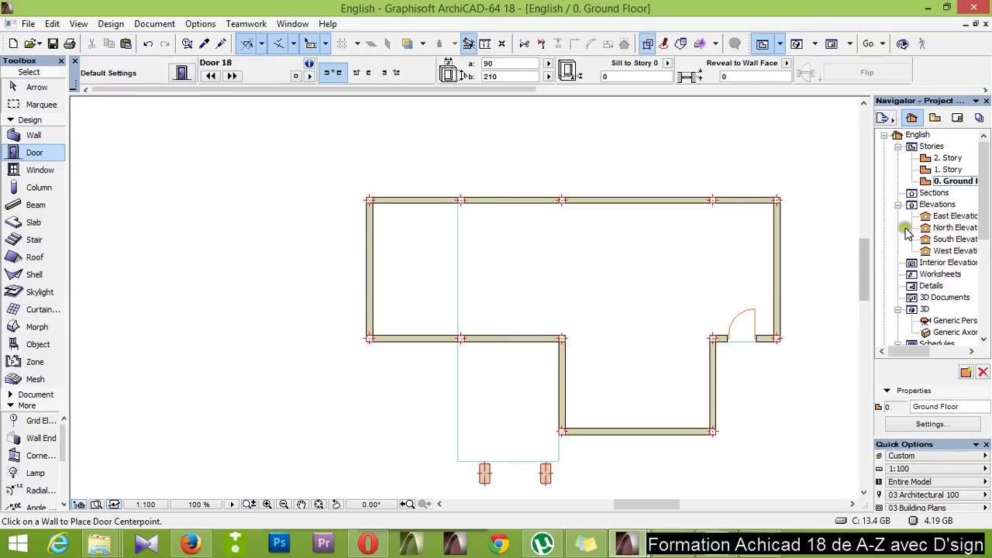
On the 1. Story plan, place doors in the lower-right and lower walls
double_click(951, 169)
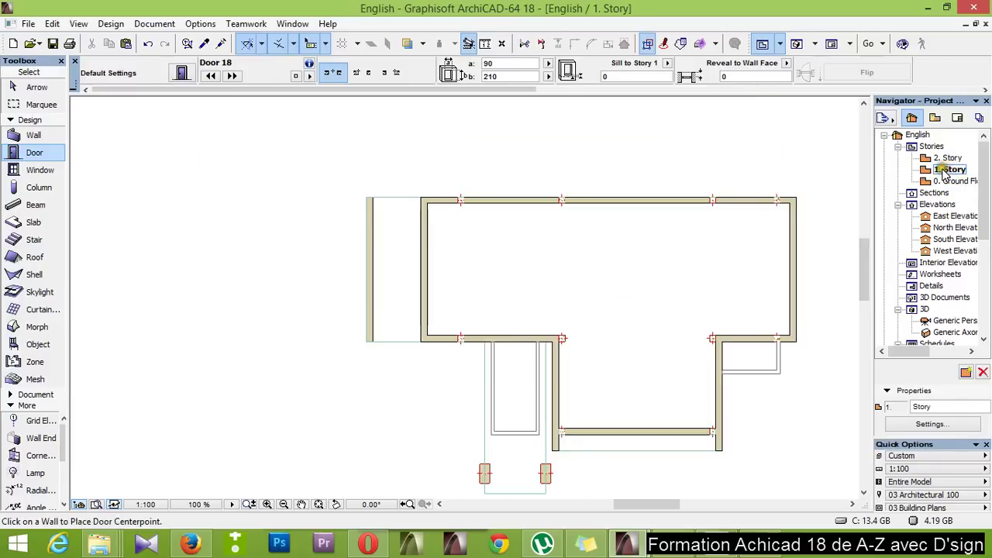
scroll(672, 331, up, 2)
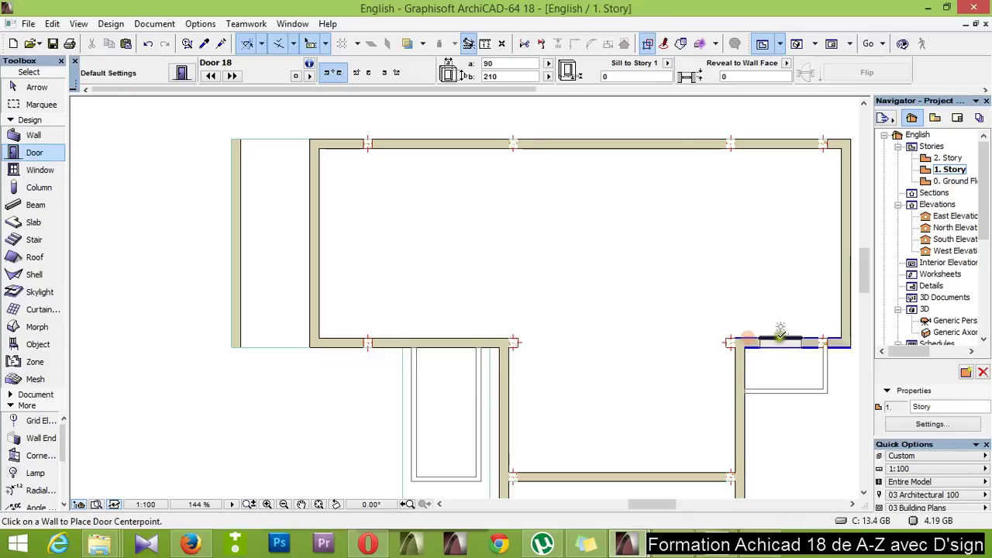
click(788, 339)
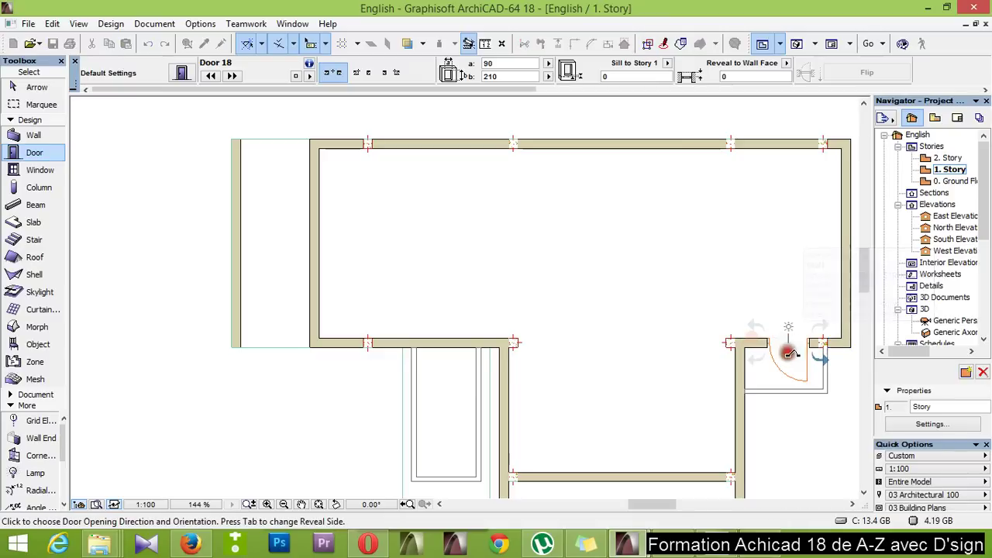
click(811, 295)
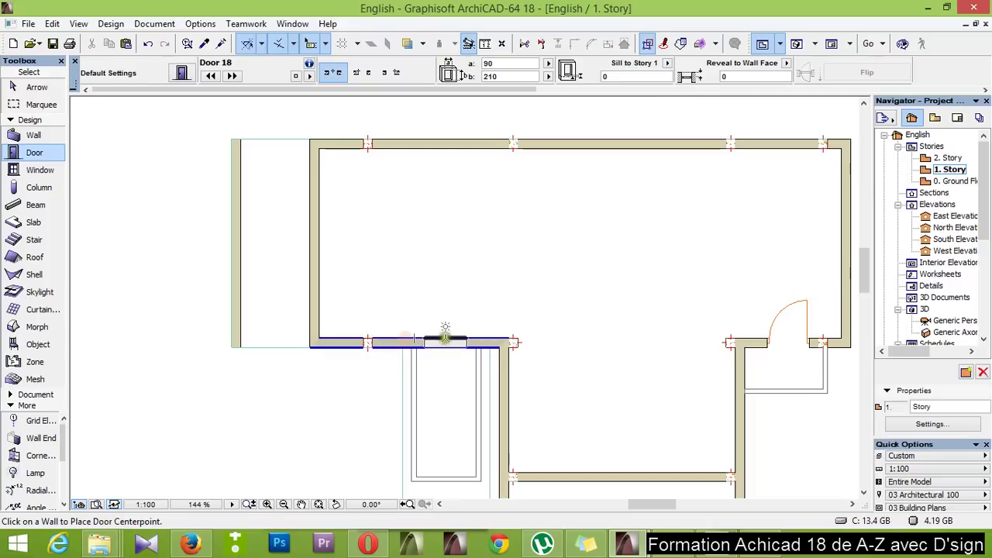
scroll(445, 377, up, 3)
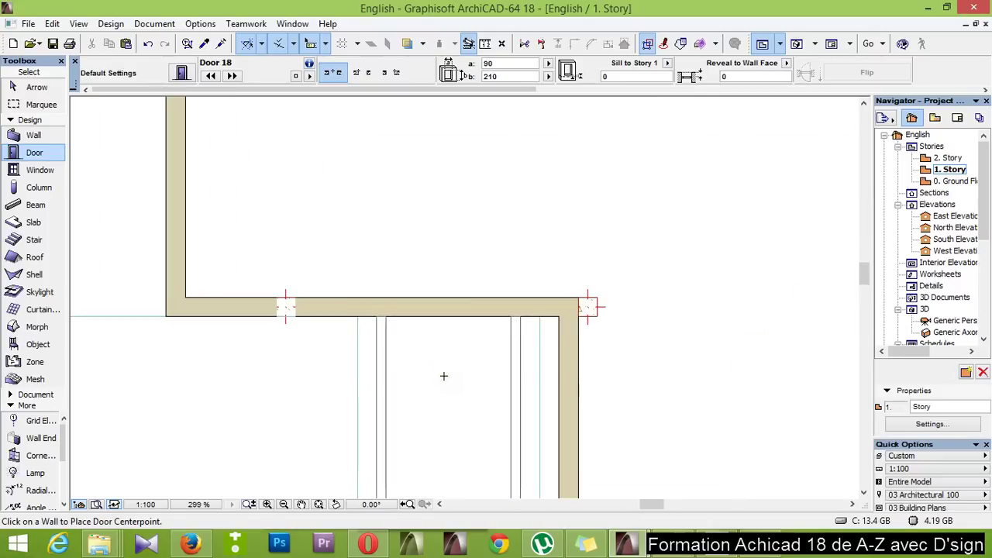
click(448, 317)
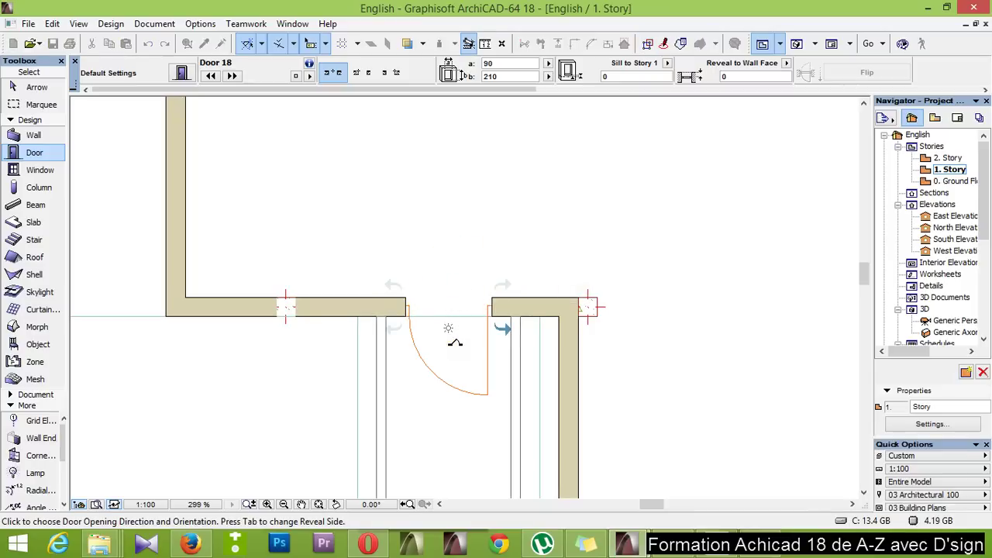
click(454, 343)
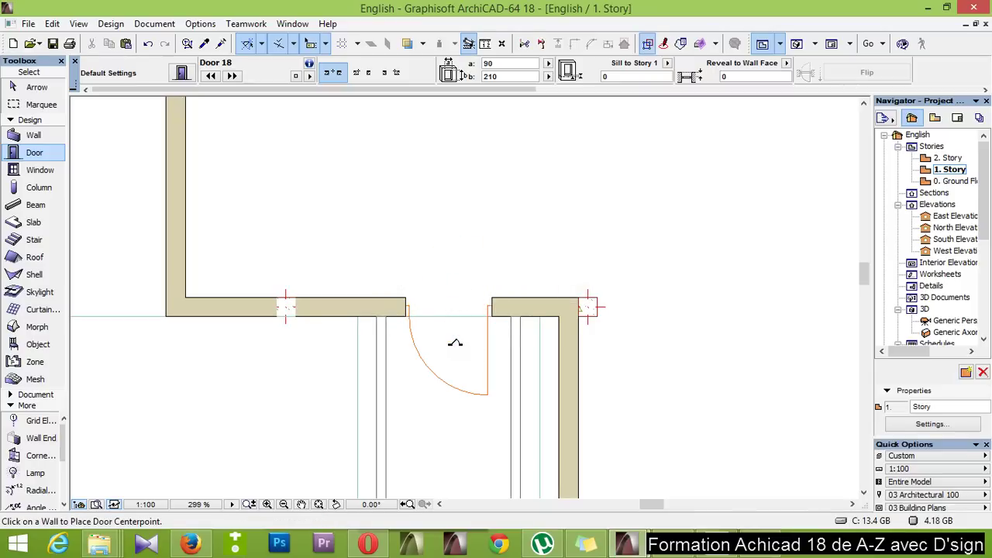
Place a door in the 1. Story's left wall, then return to the Ground Floor plan
scroll(591, 282, down, 5)
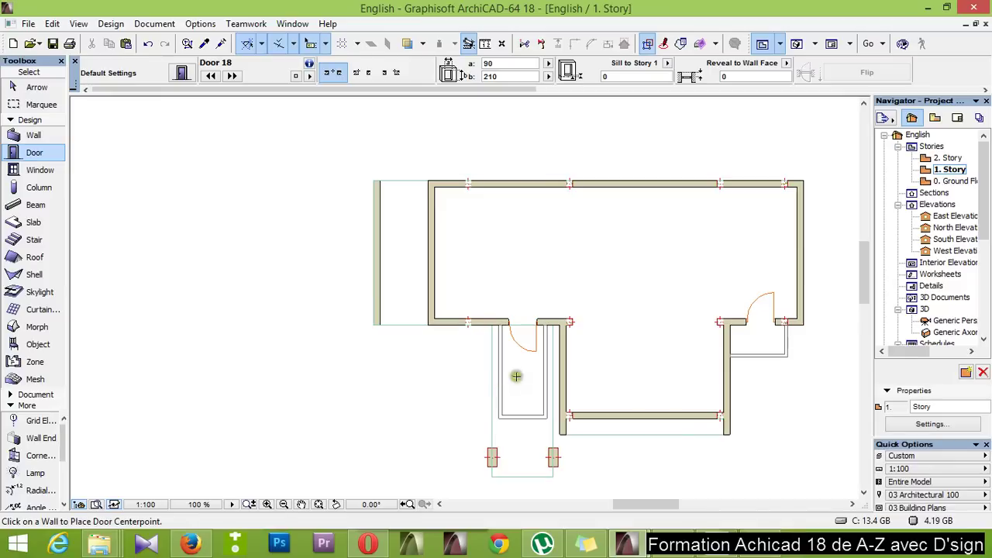
scroll(336, 178, up, 2)
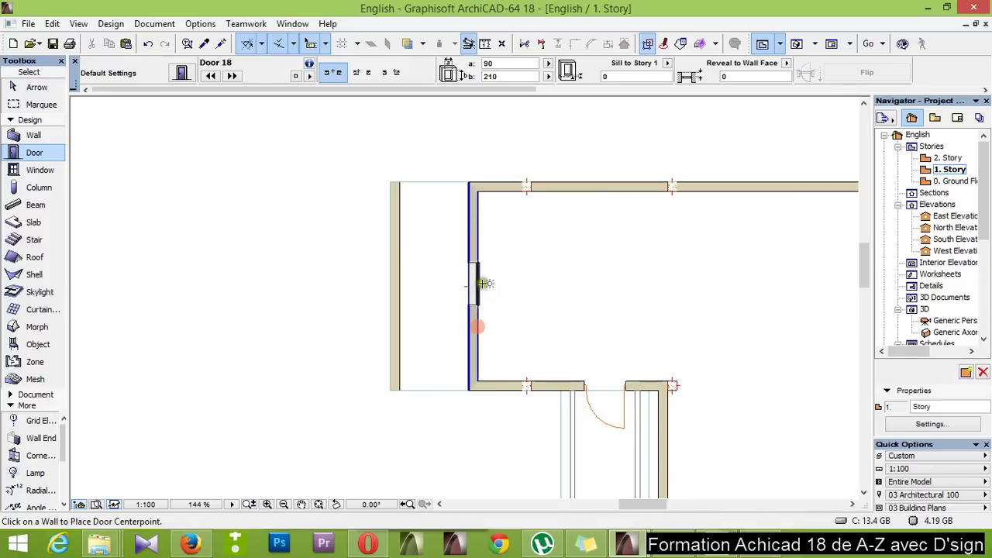
click(478, 286)
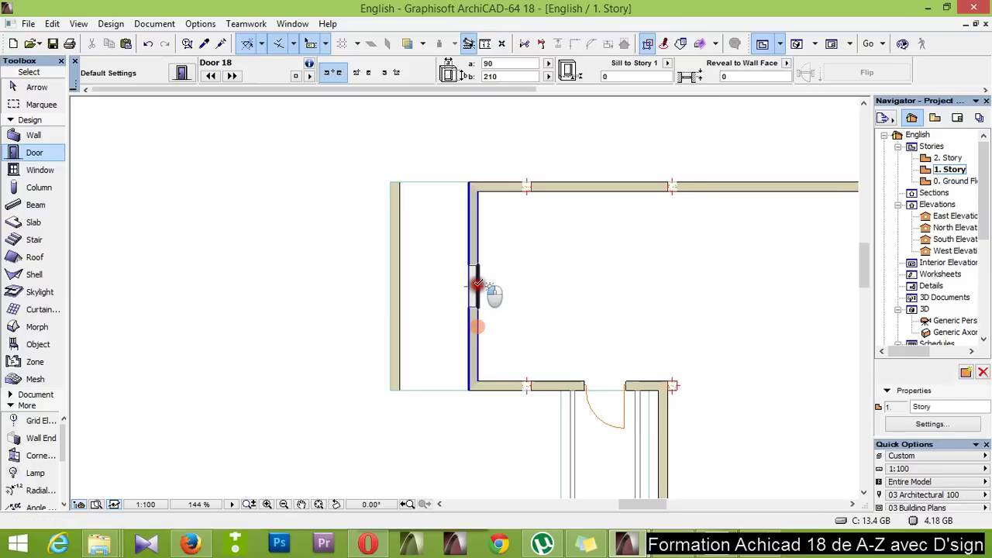
click(539, 263)
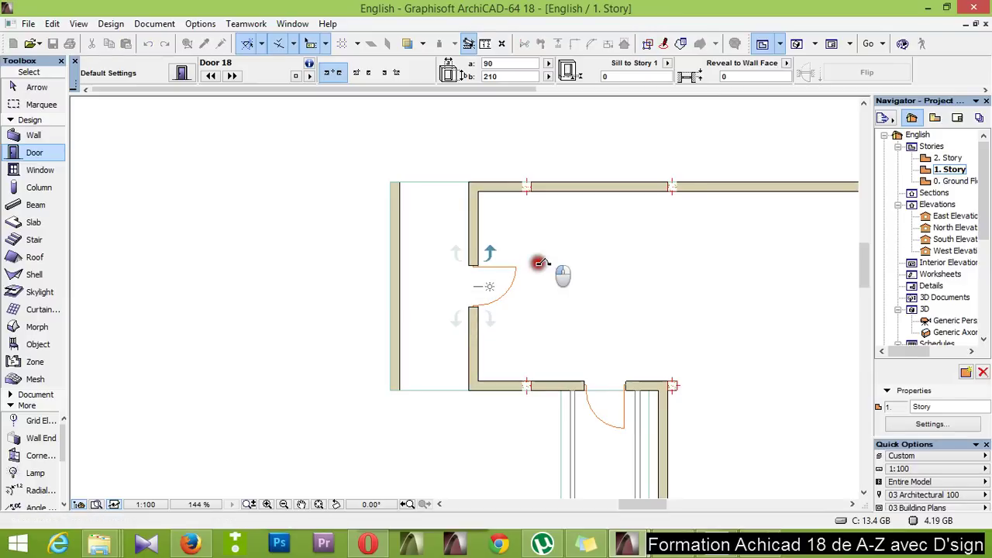
scroll(400, 283, down, 3)
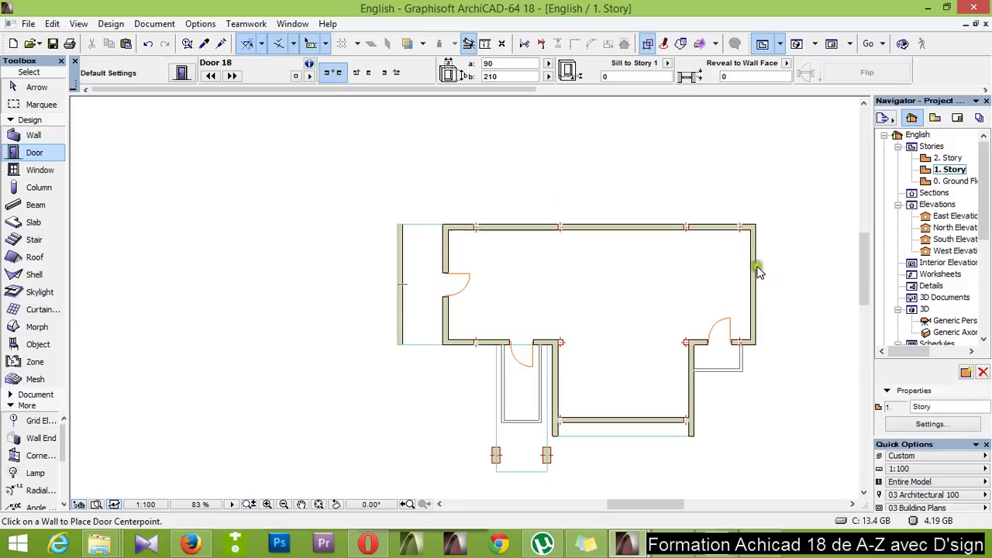
click(939, 183)
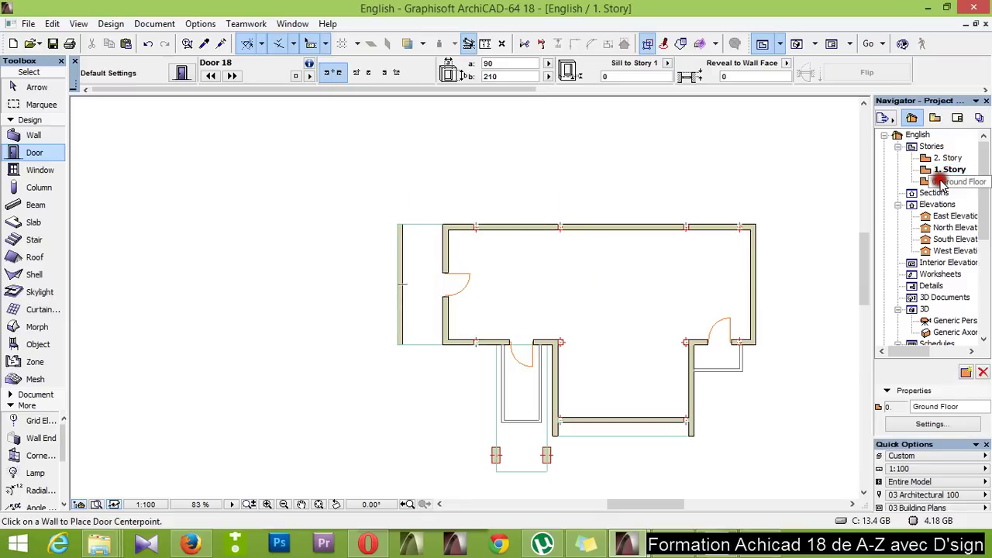
click(941, 181)
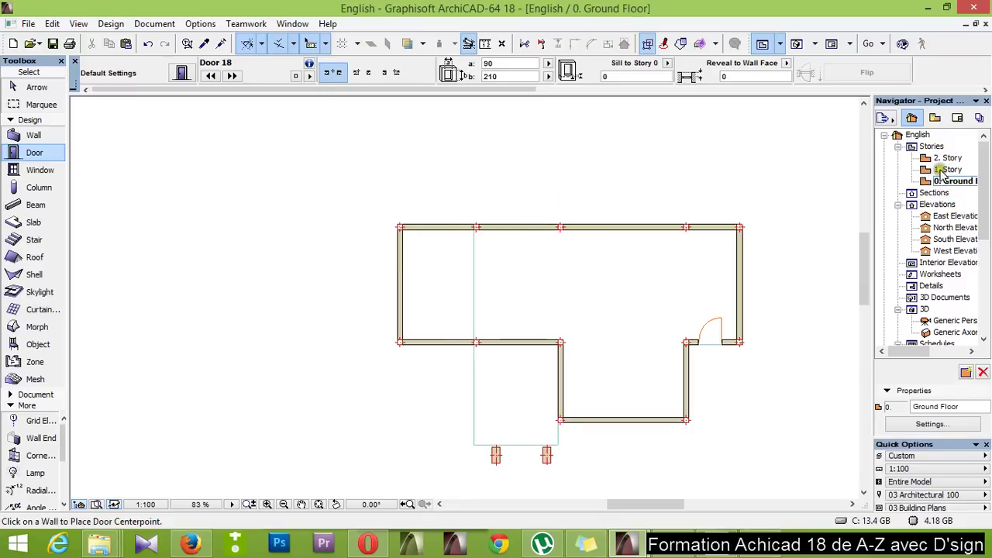
On the 2. Story plan, place doors in the small room's right and left walls
double_click(941, 158)
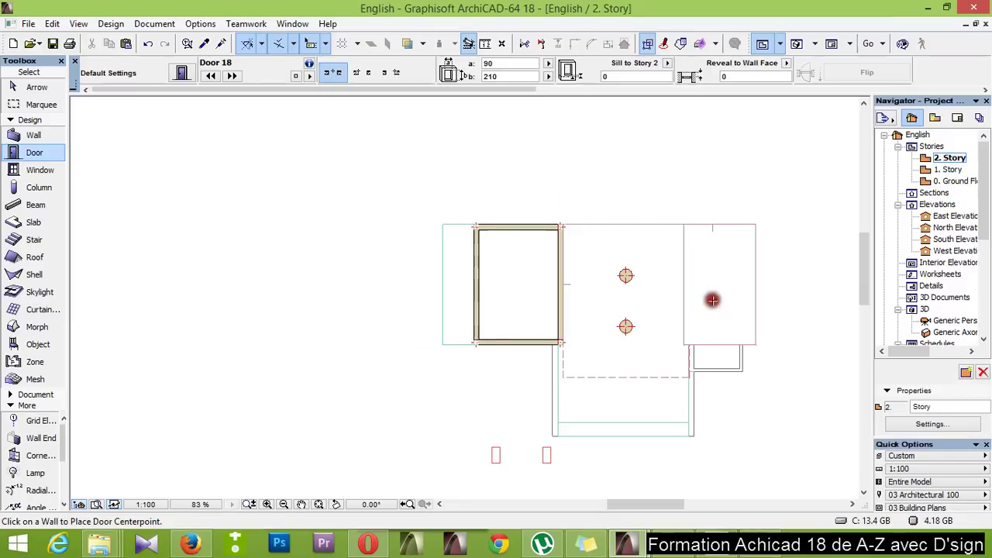
scroll(620, 284, up, 3)
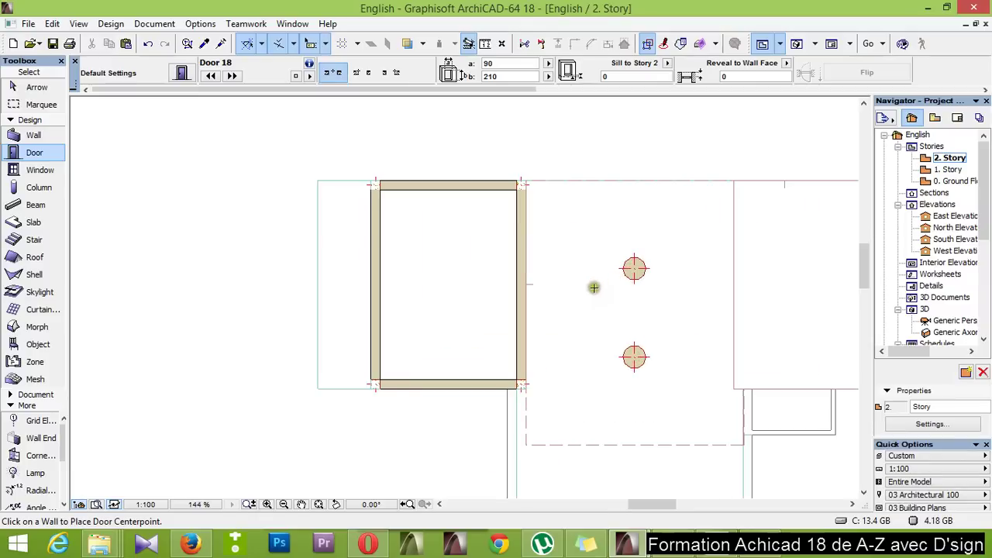
click(527, 282)
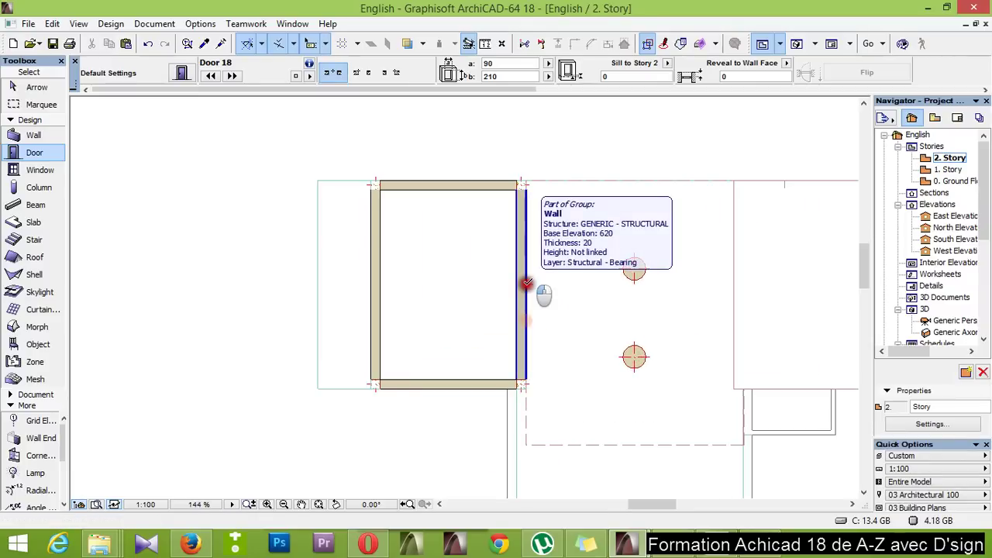
click(587, 244)
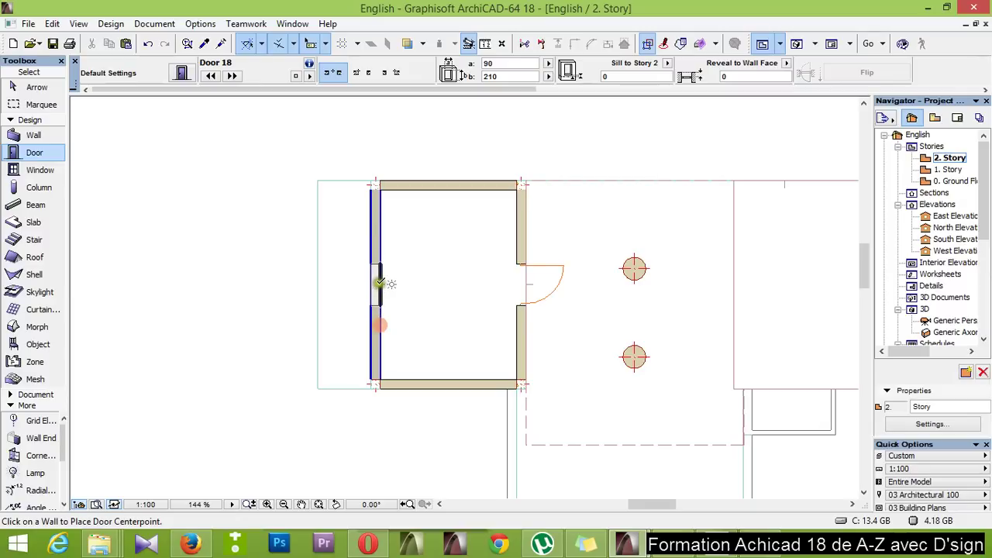
click(379, 284)
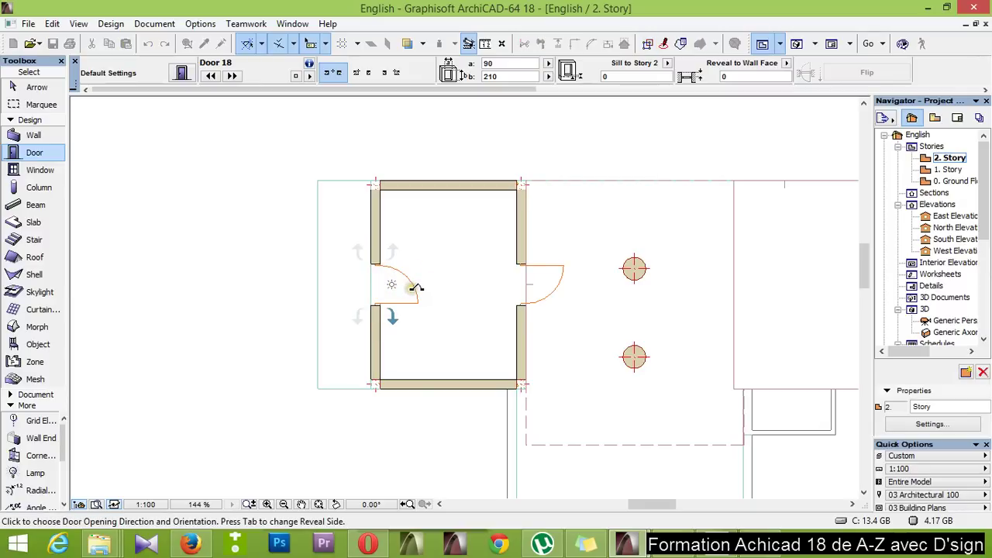
click(416, 287)
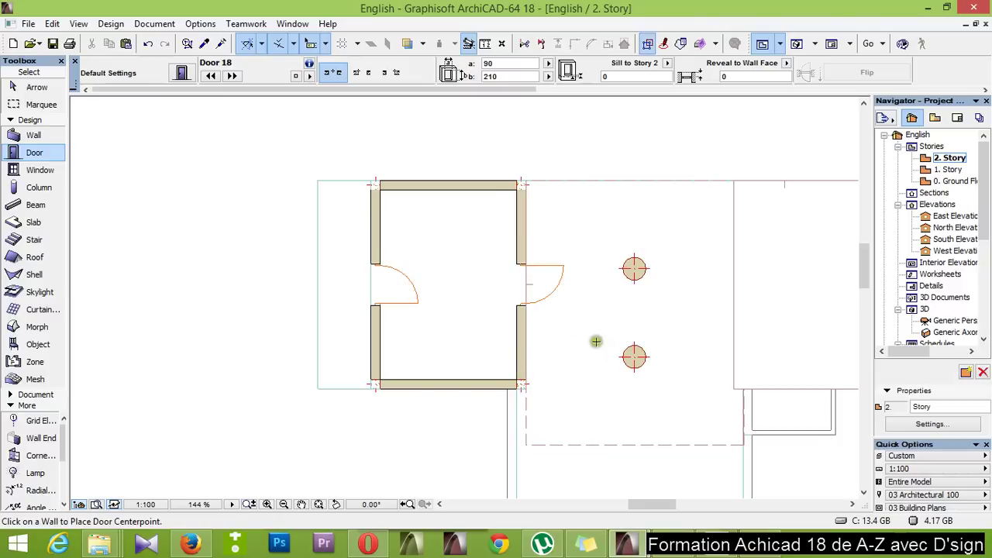
Switch to the Generic Perspective 3D view of the house
scroll(386, 250, down, 3)
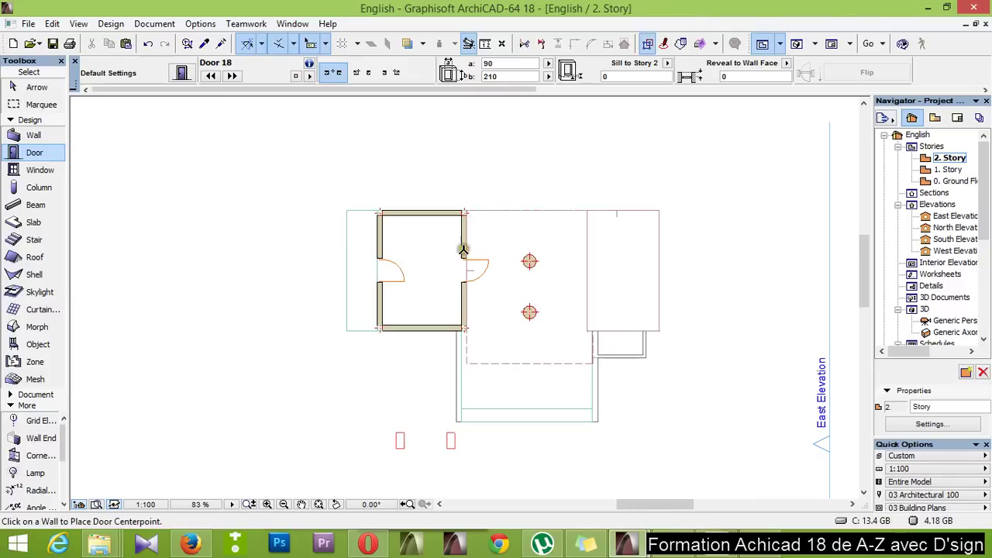
scroll(561, 360, up, 1)
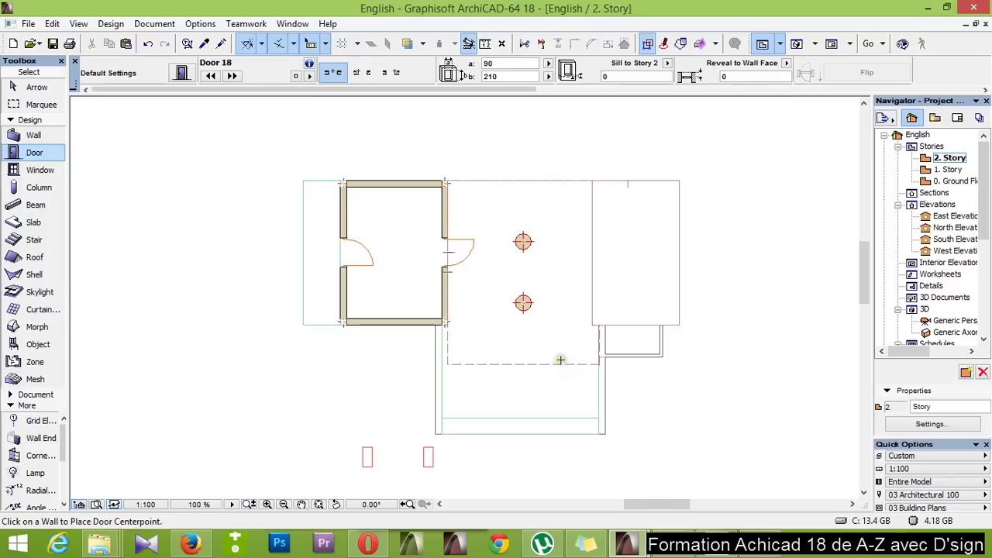
key(F3)
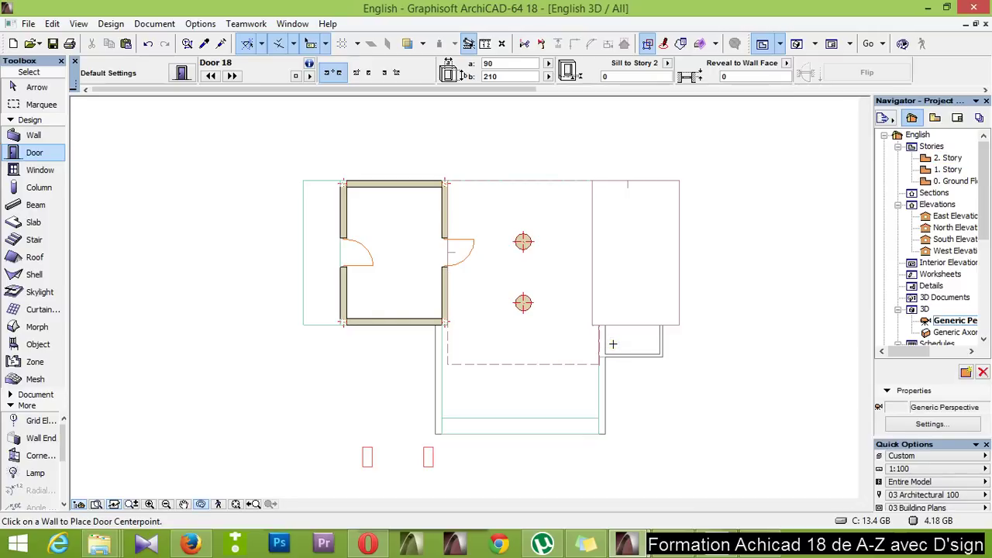
shift+middle_drag(585, 349, 475, 297)
shift+middle_drag(121, 247, 611, 313)
shift+middle_drag(734, 240, 642, 223)
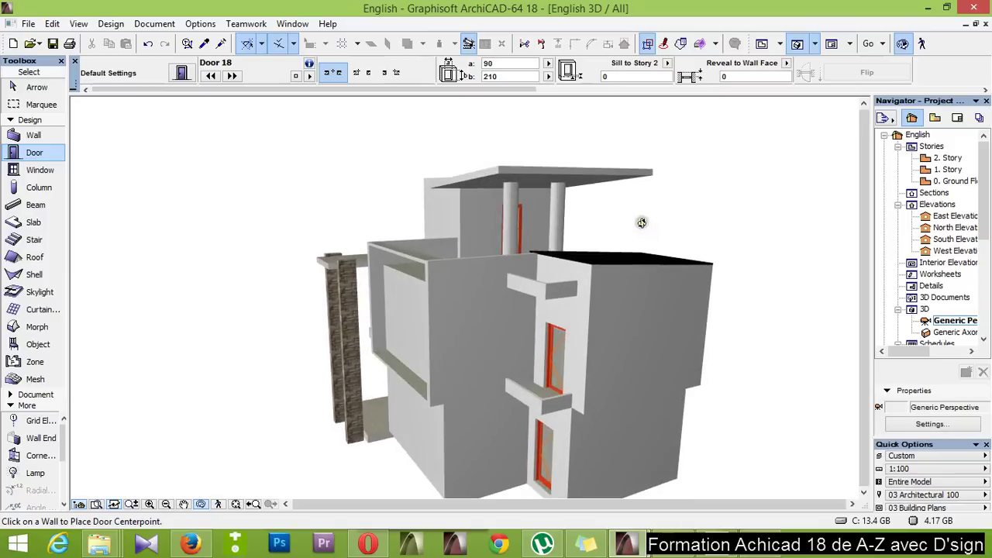
shift+middle_drag(460, 297, 536, 388)
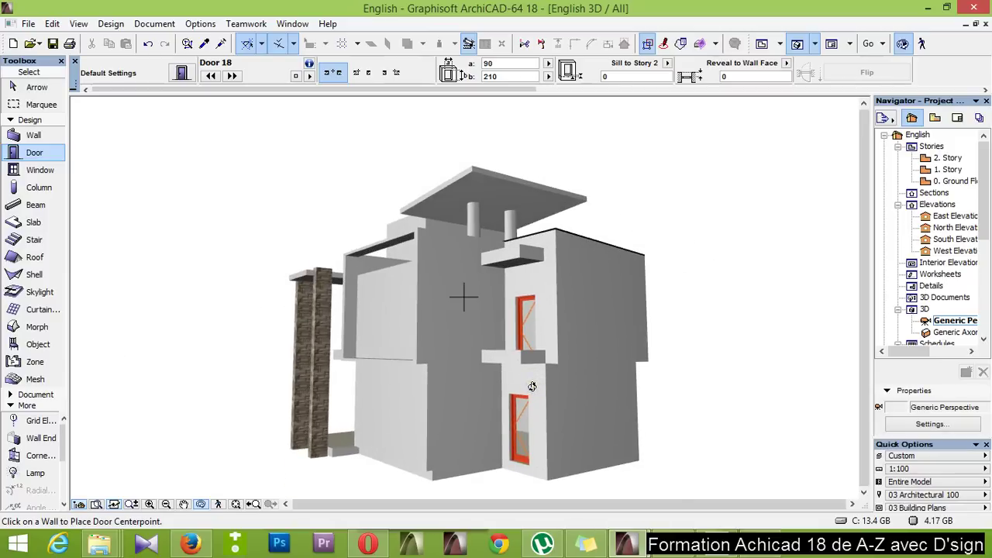
key(F2)
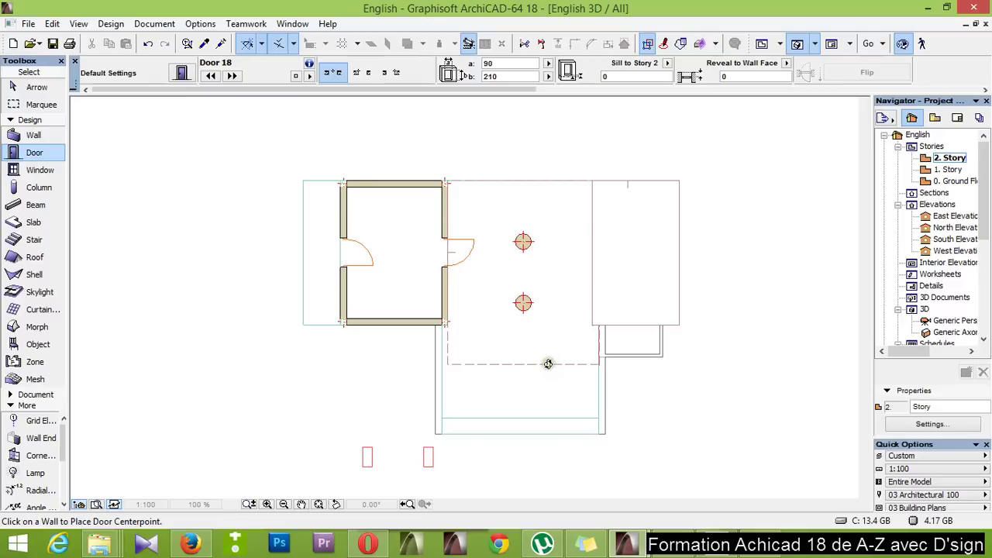
Zoom into the Ground Floor's top wall and set door placement to 'by Corner'
click(955, 180)
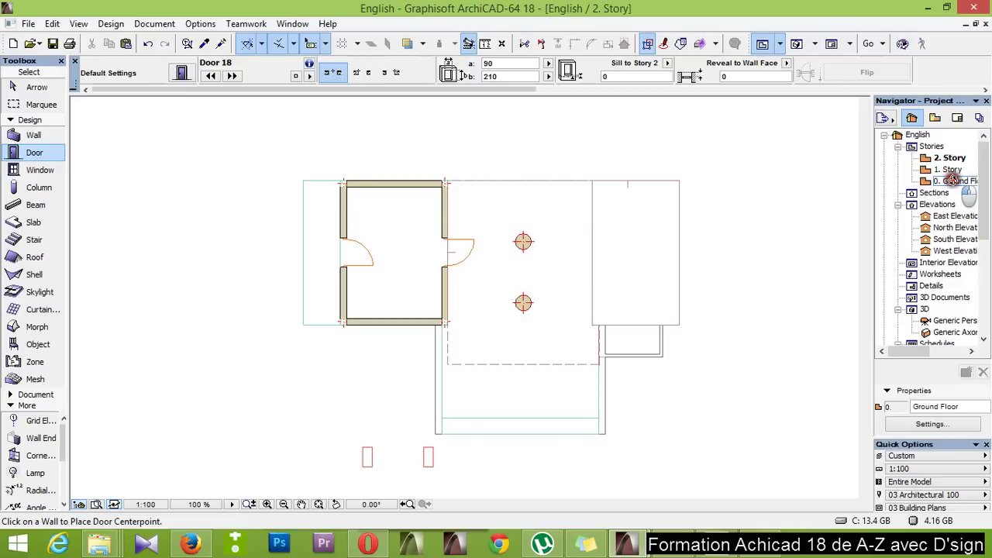
scroll(659, 184, up, 2)
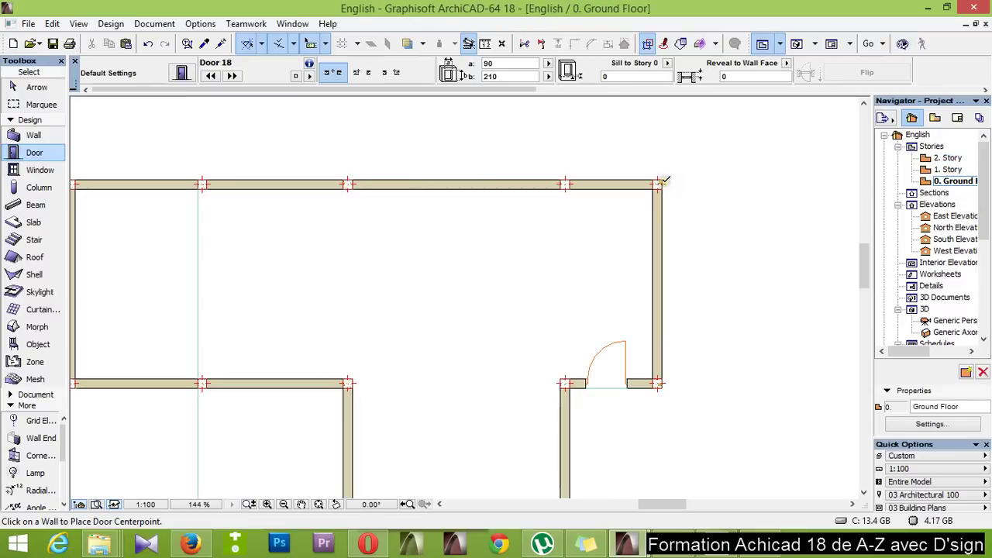
scroll(618, 260, down, 2)
scroll(303, 174, up, 2)
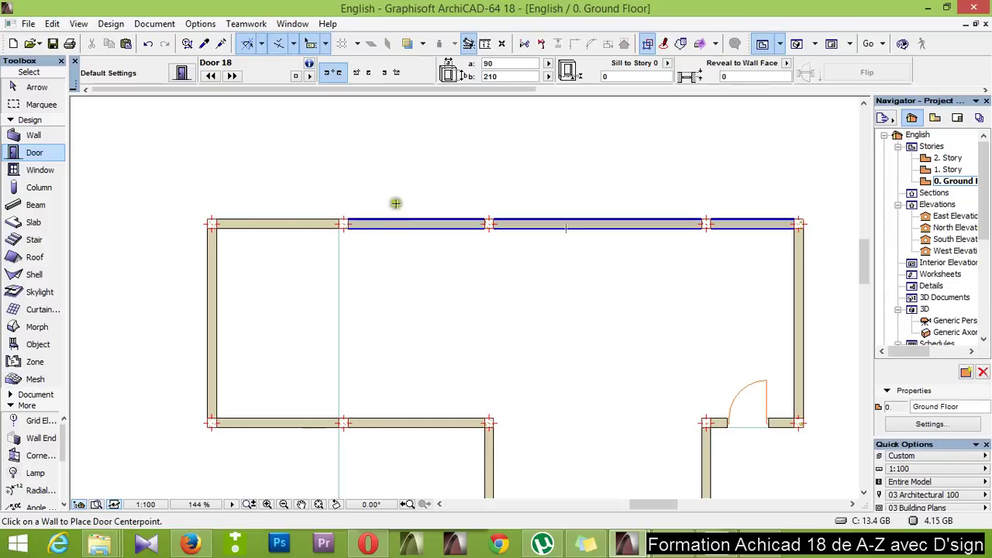
scroll(354, 227, up, 3)
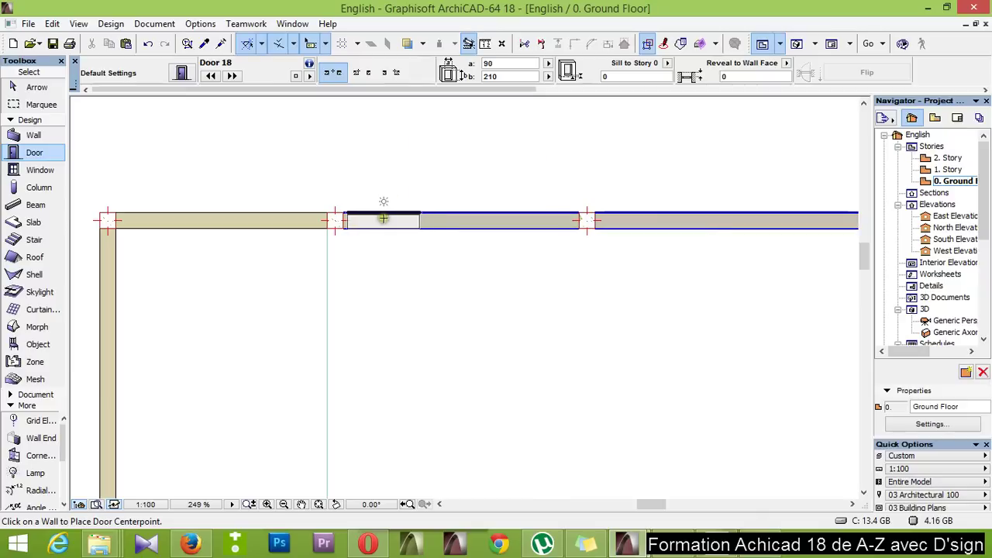
scroll(355, 227, up, 4)
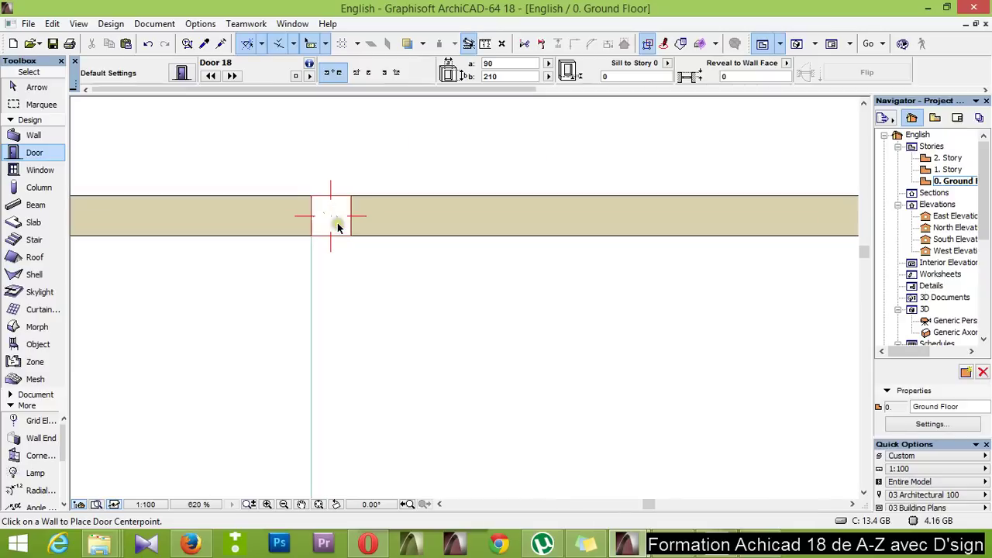
click(357, 72)
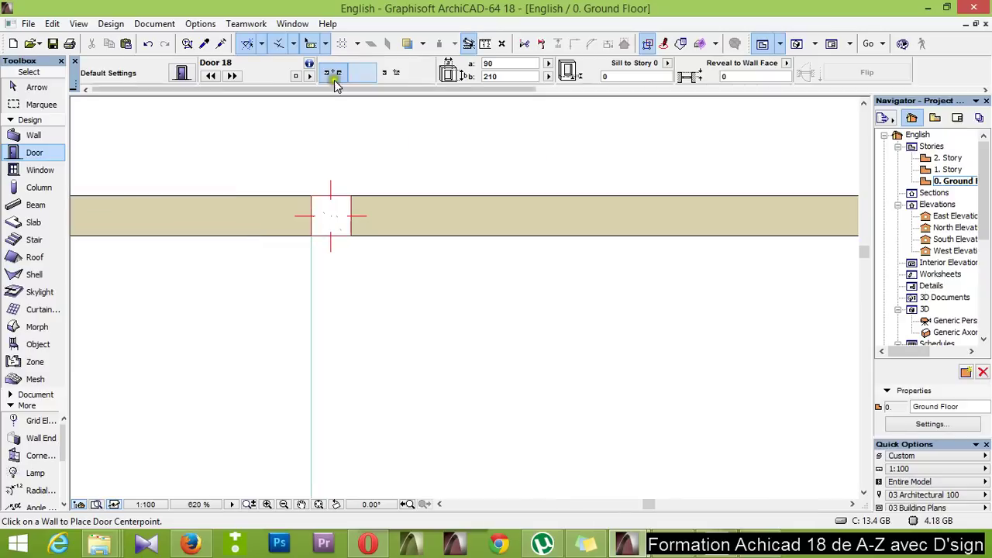
Place a corner-anchored Door 18 in the top wall, extending right and swinging outward
click(391, 72)
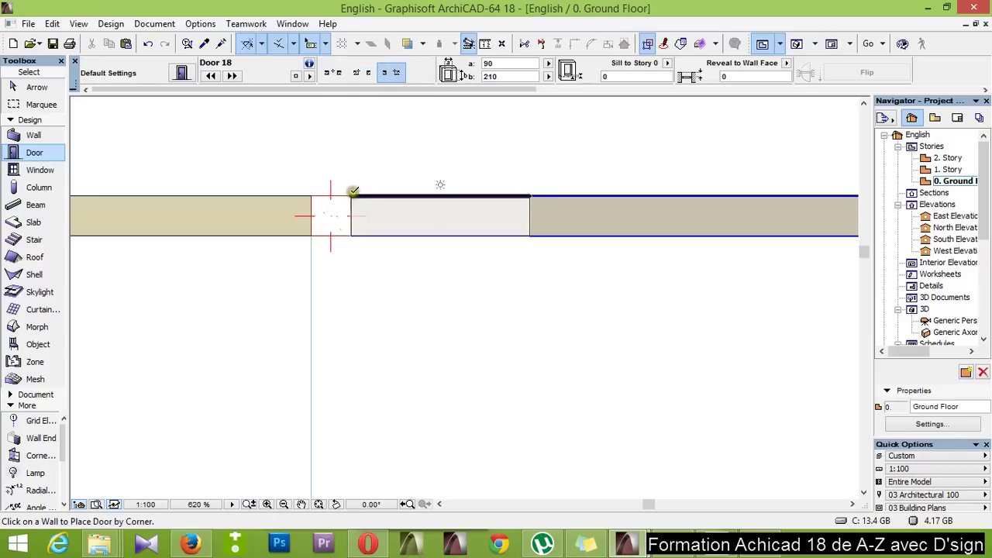
click(350, 187)
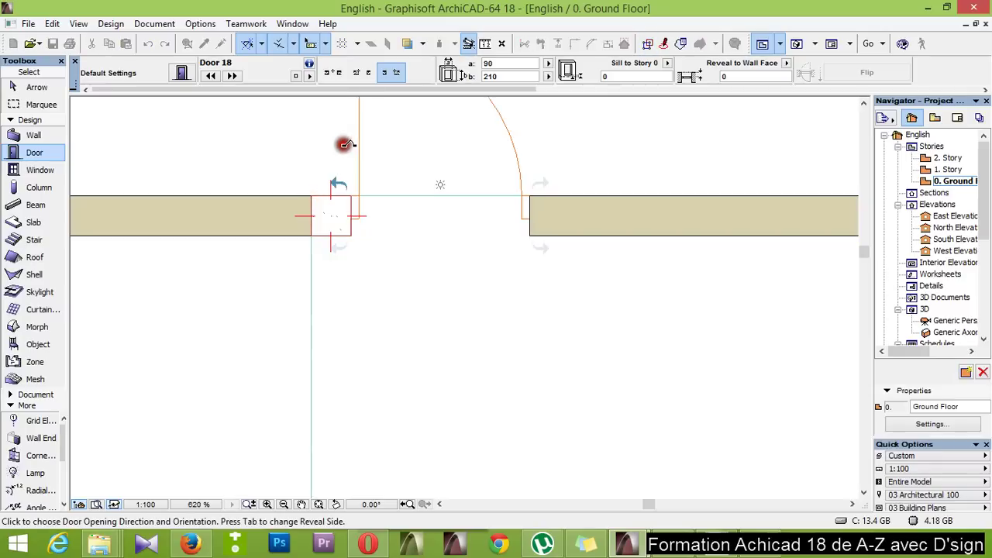
click(348, 144)
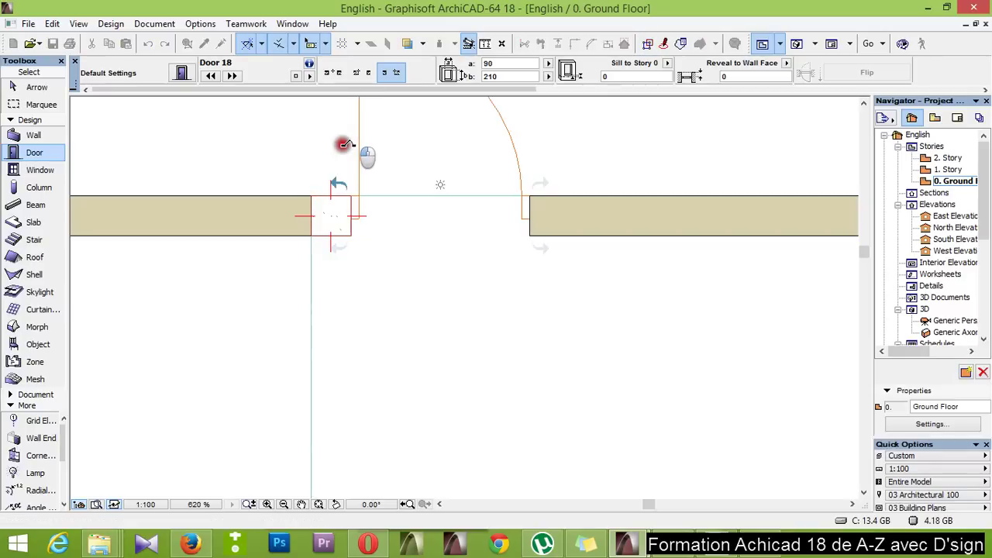
scroll(488, 255, down, 8)
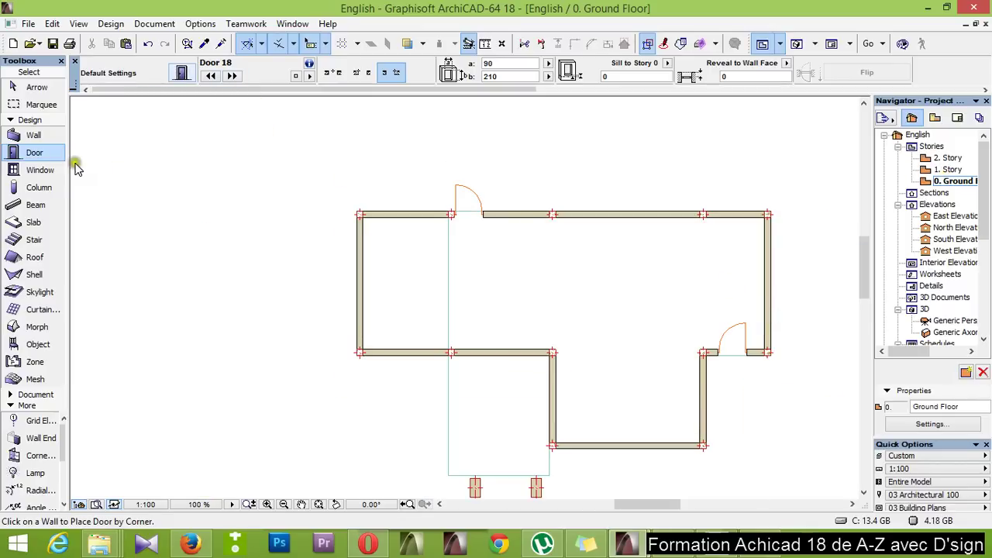
Activate the Window tool and open its default settings, showing Window 18 at 90 × 150
click(43, 170)
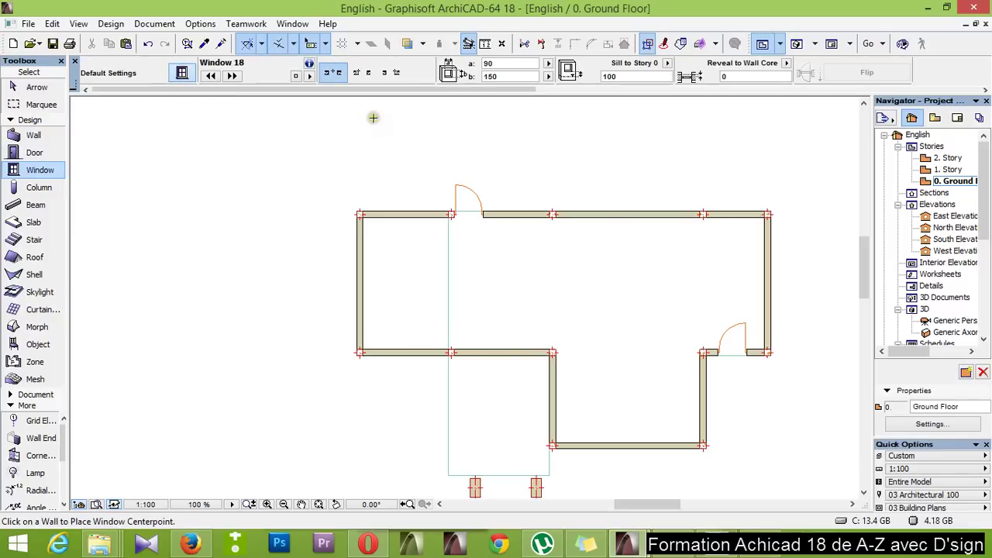
key(ctrl+t)
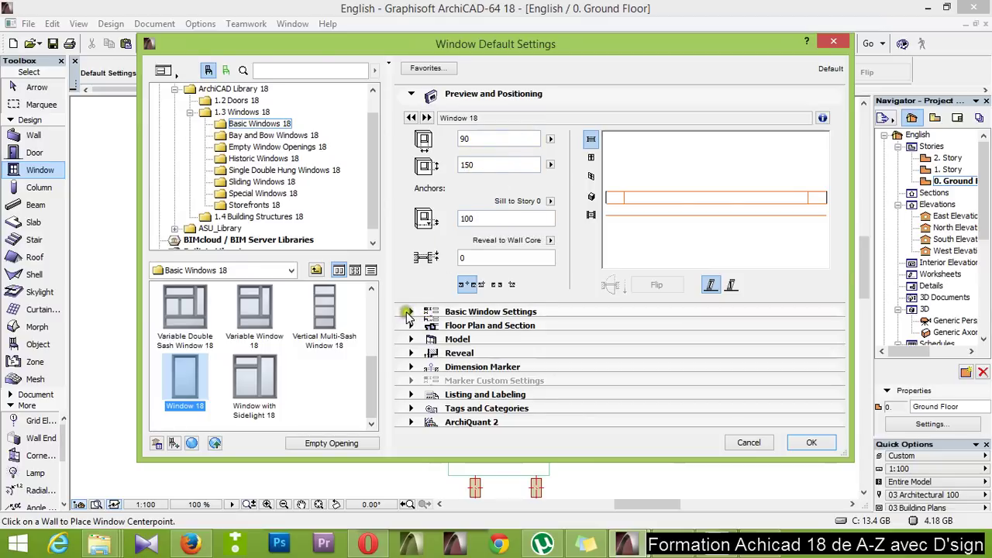
Expand the basic window settings and jump to the Frame and Sash settings page
click(408, 313)
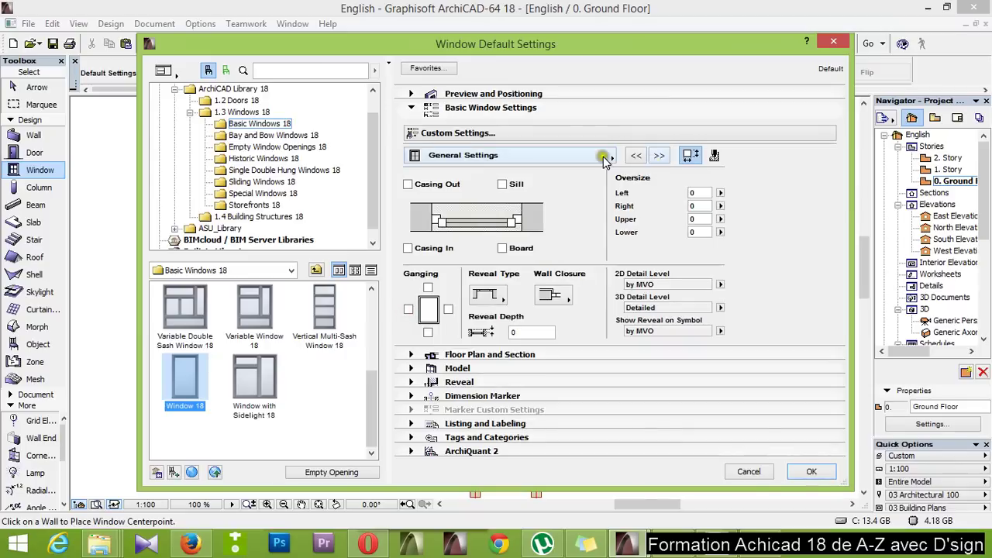
click(605, 157)
click(721, 210)
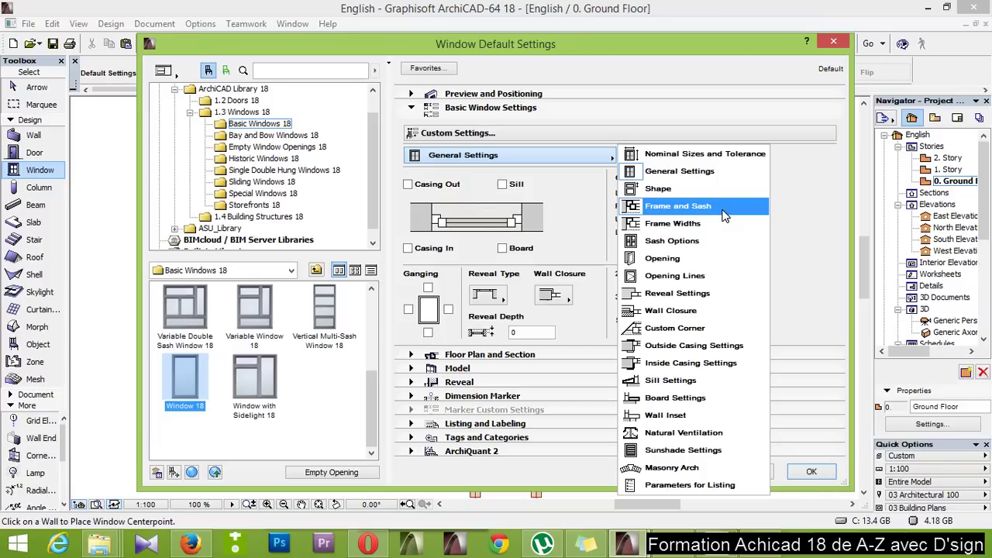
click(577, 167)
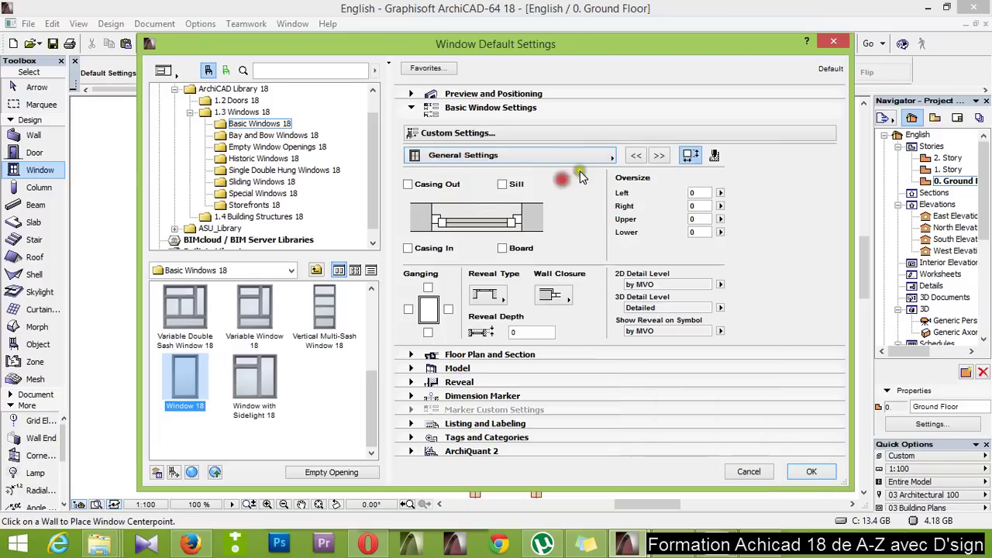
Page forward through the Shape, Frame, Sash Options, Opening, Reveal, Wall Closure and Custom Corner pages
click(656, 158)
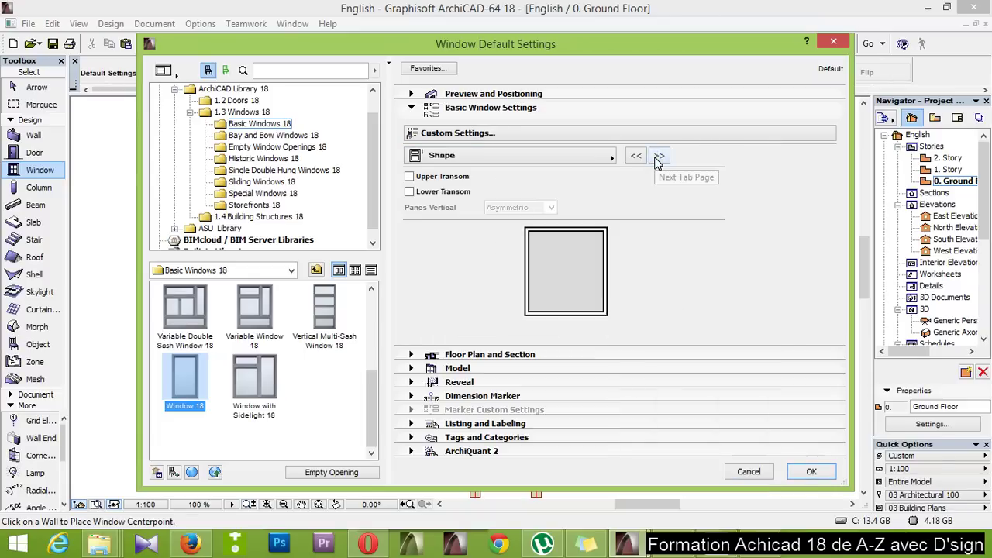
click(658, 157)
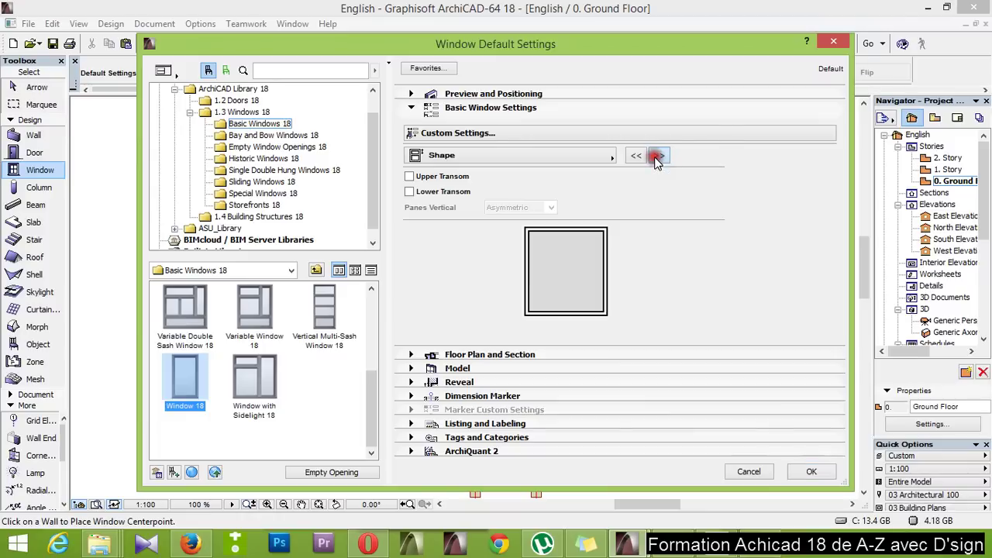
click(658, 158)
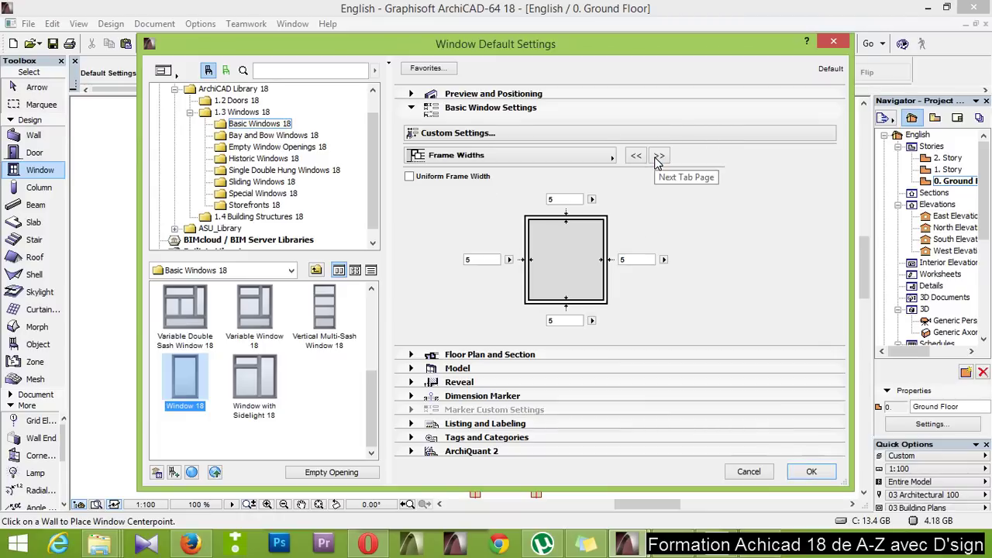
click(658, 157)
click(657, 158)
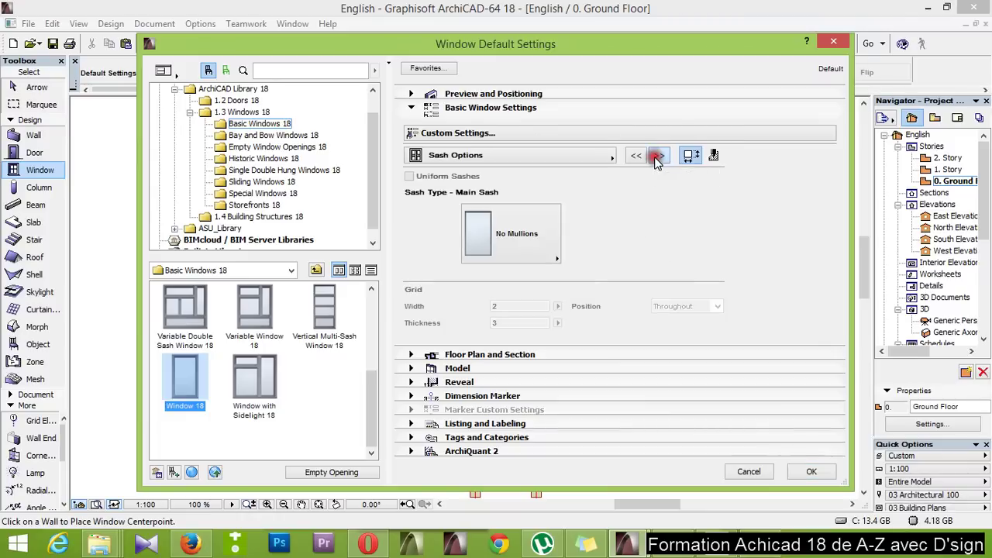
click(658, 158)
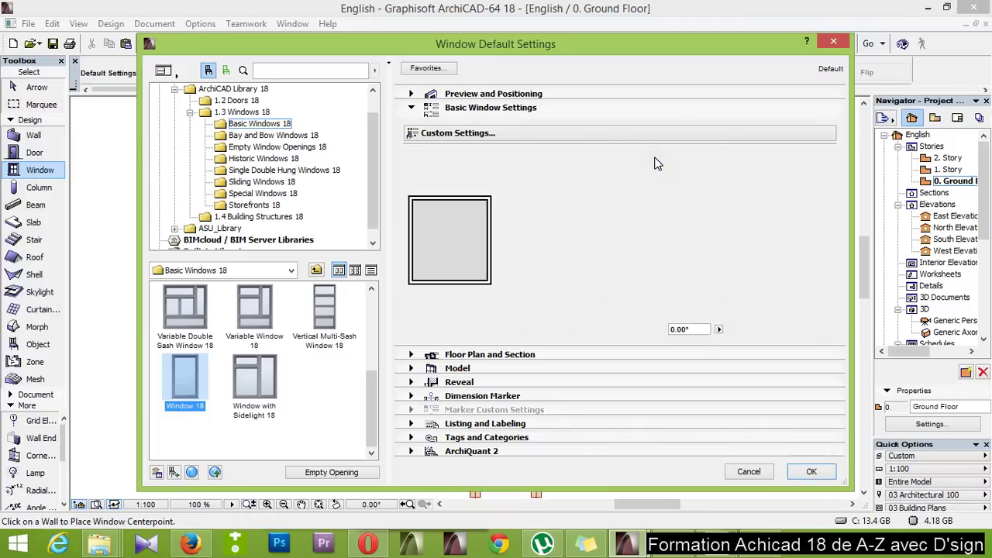
click(658, 158)
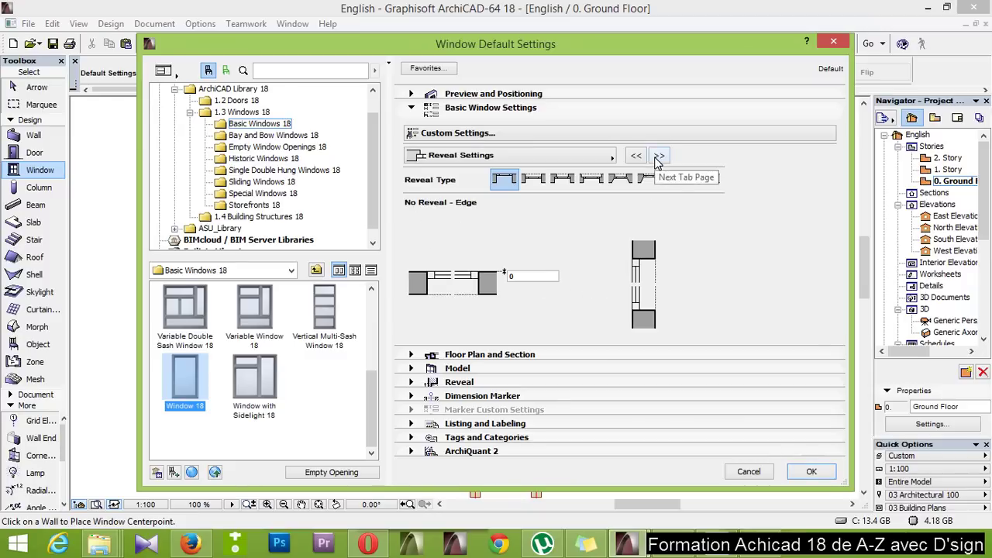
click(657, 157)
click(657, 158)
click(658, 157)
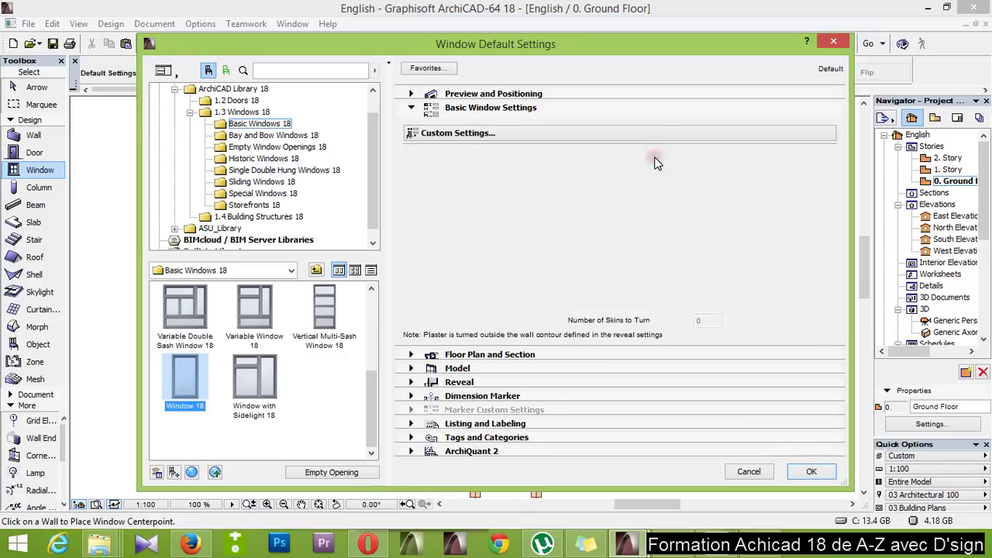
Continue through the Casing, Sill, Board, Wall Inset, Ventilation, Sunshade and Masonry Arch pages
click(657, 157)
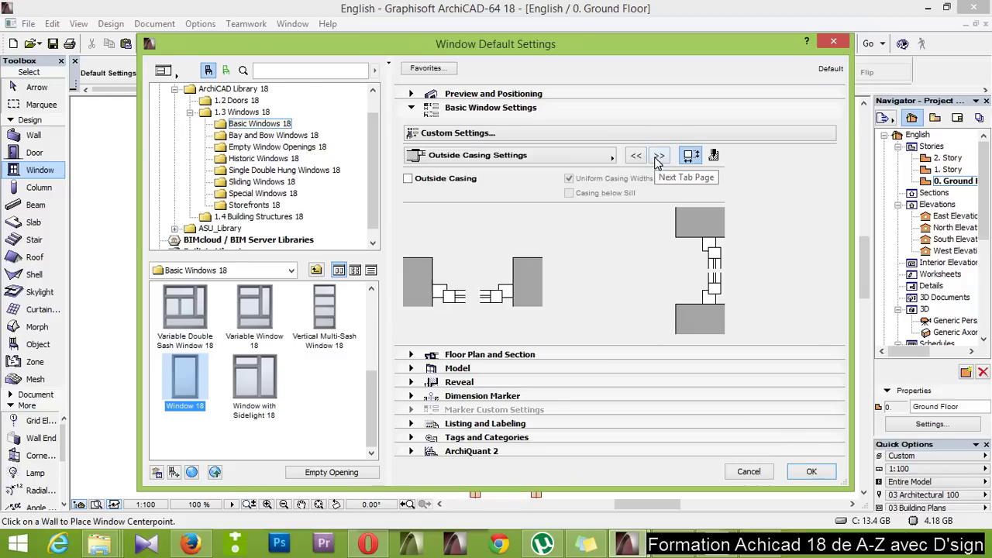
click(657, 158)
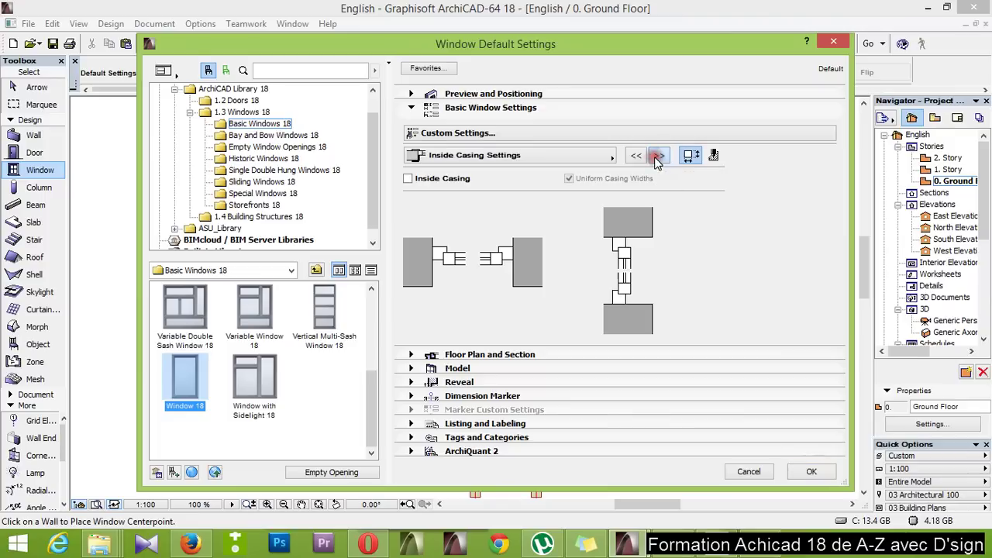
click(658, 157)
click(658, 157)
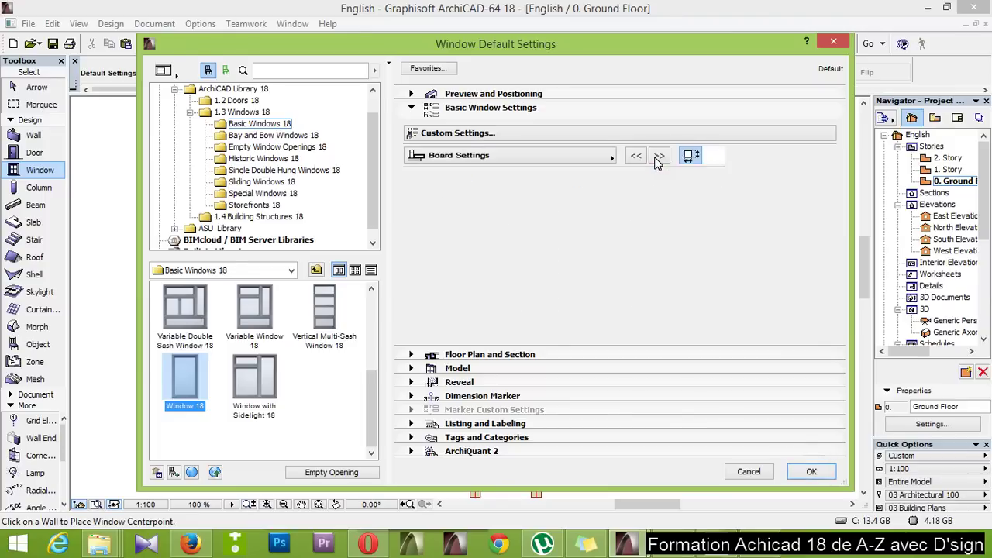
click(658, 157)
click(657, 158)
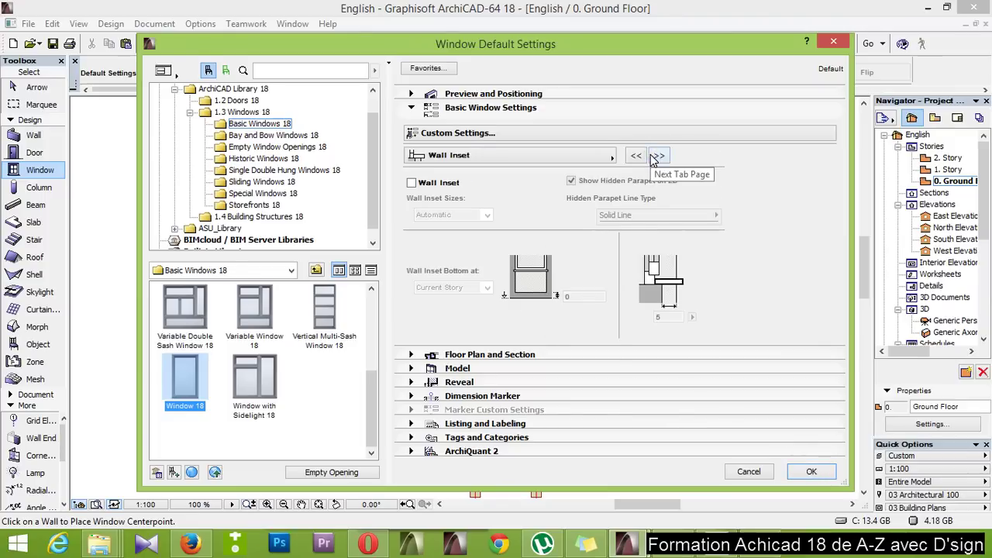
click(657, 158)
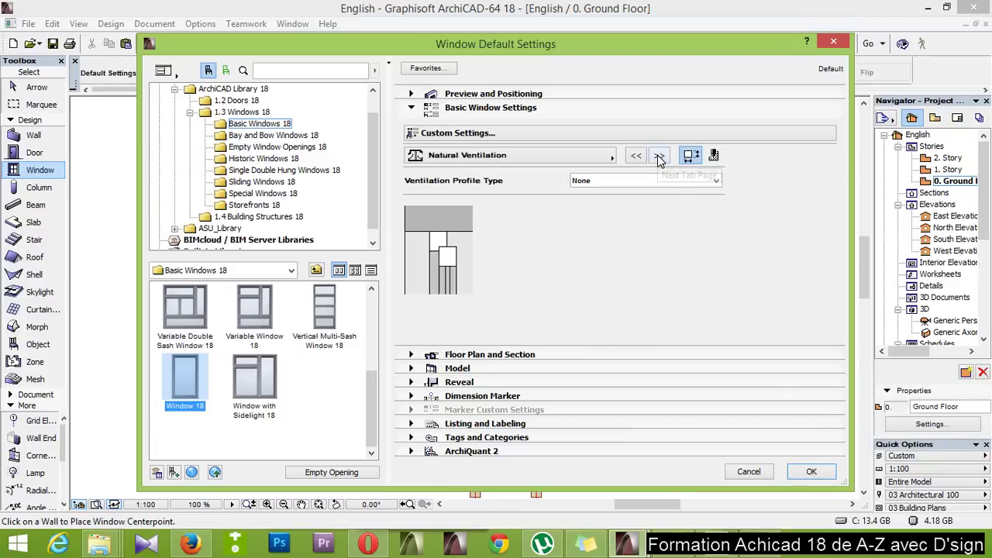
click(658, 157)
click(659, 157)
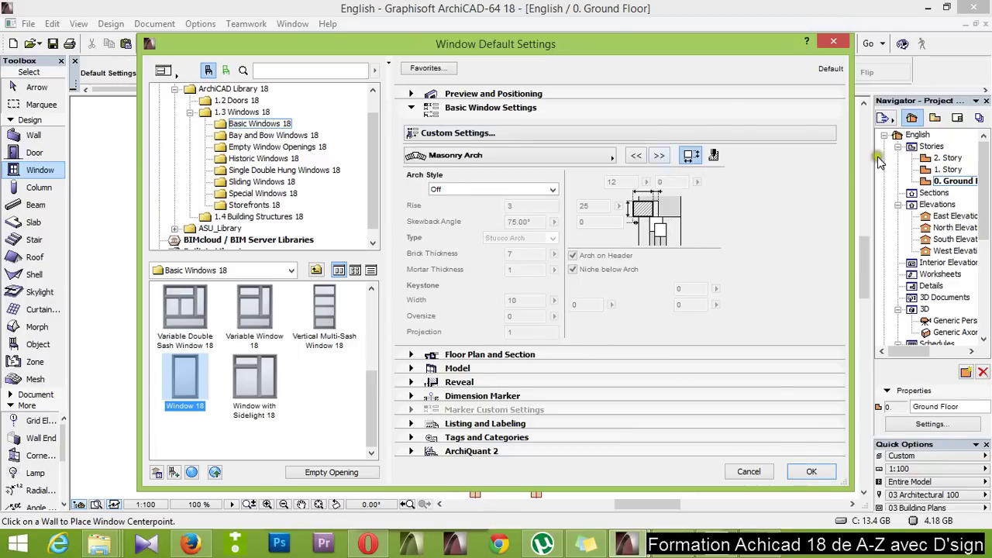
click(804, 136)
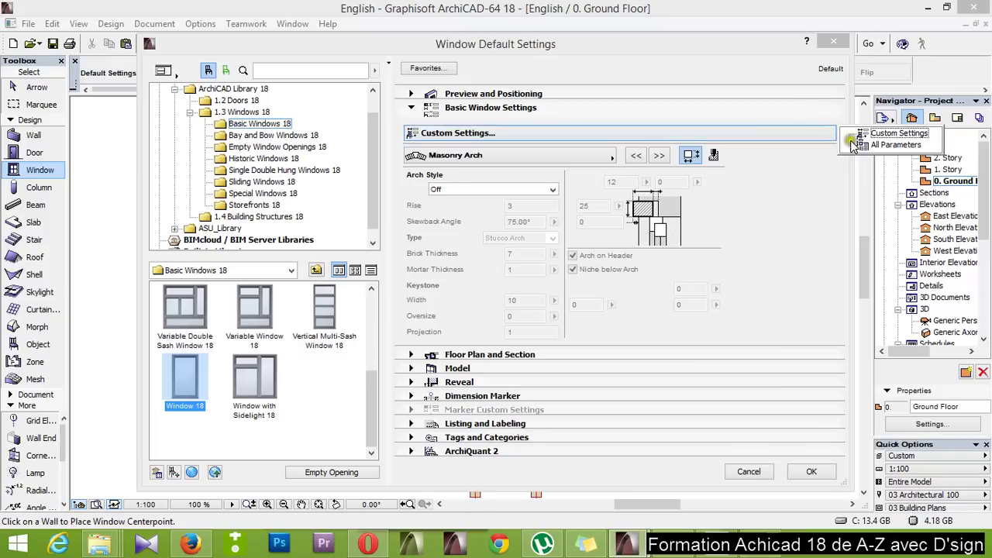
Switch the dialog to the full All Parameters list and expand the Surfaces group
click(892, 146)
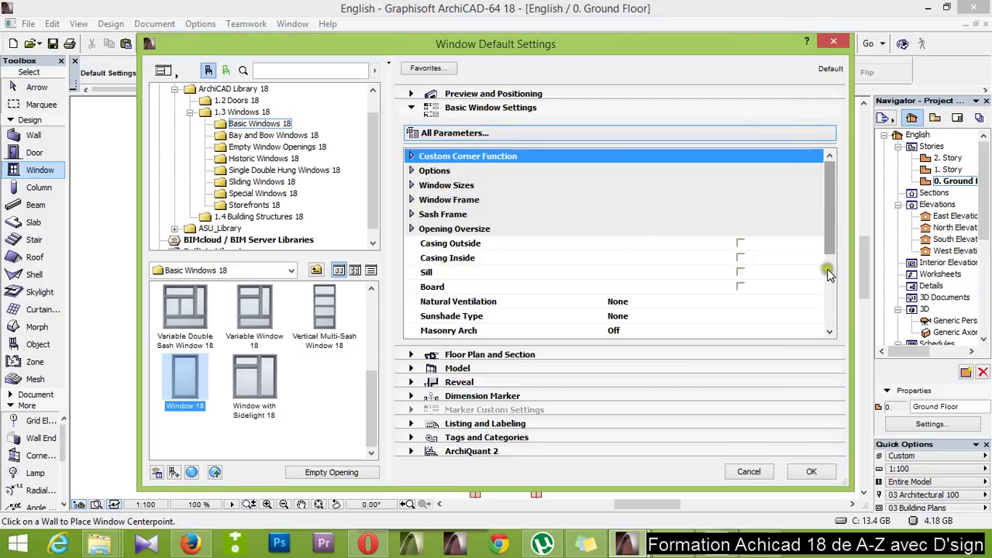
drag(829, 210, 817, 183)
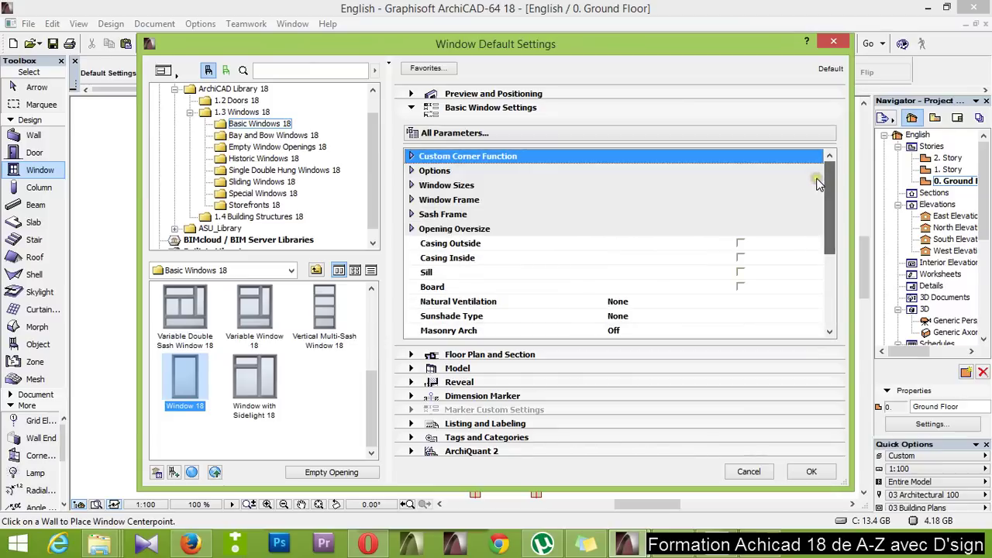
click(777, 132)
click(883, 133)
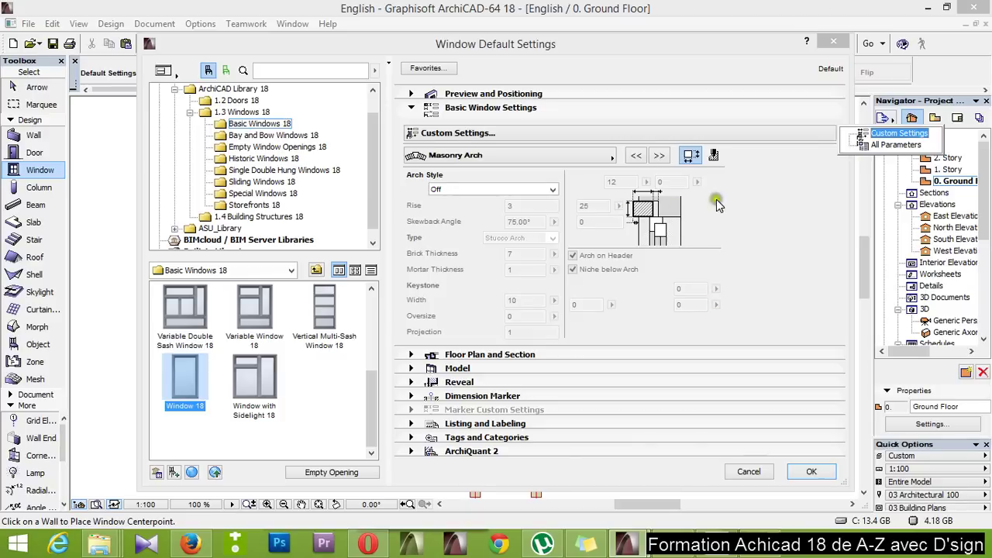
click(884, 146)
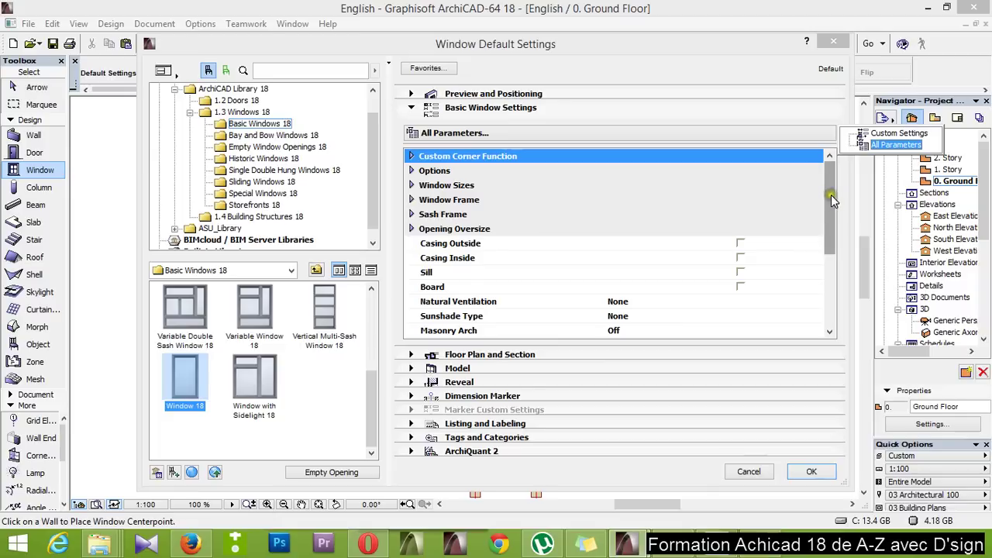
drag(832, 200, 834, 298)
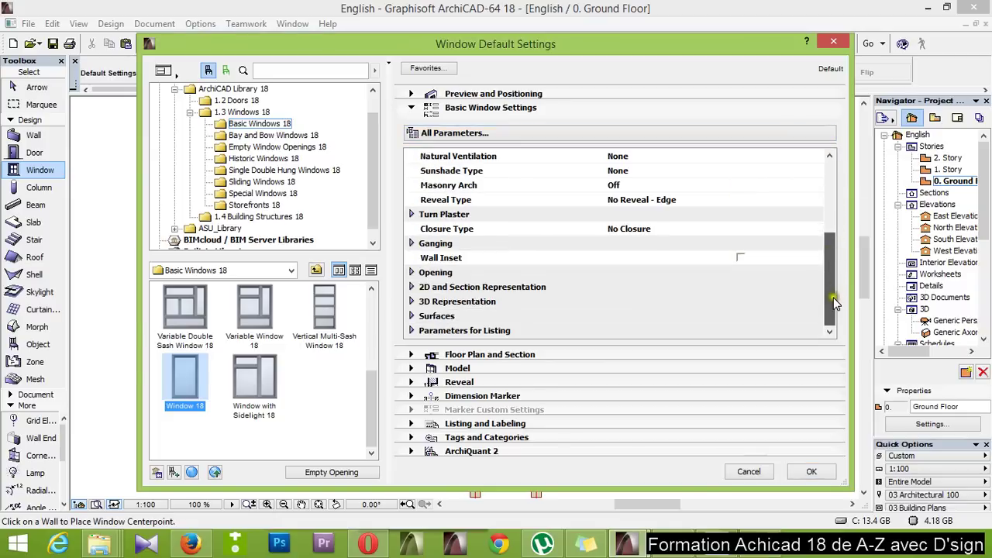
click(412, 317)
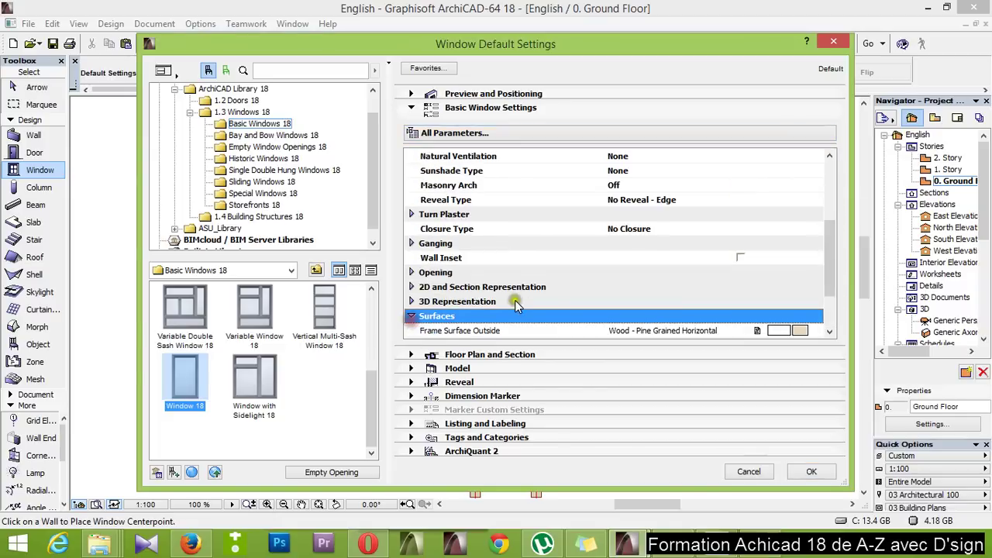
scroll(556, 283, down, 2)
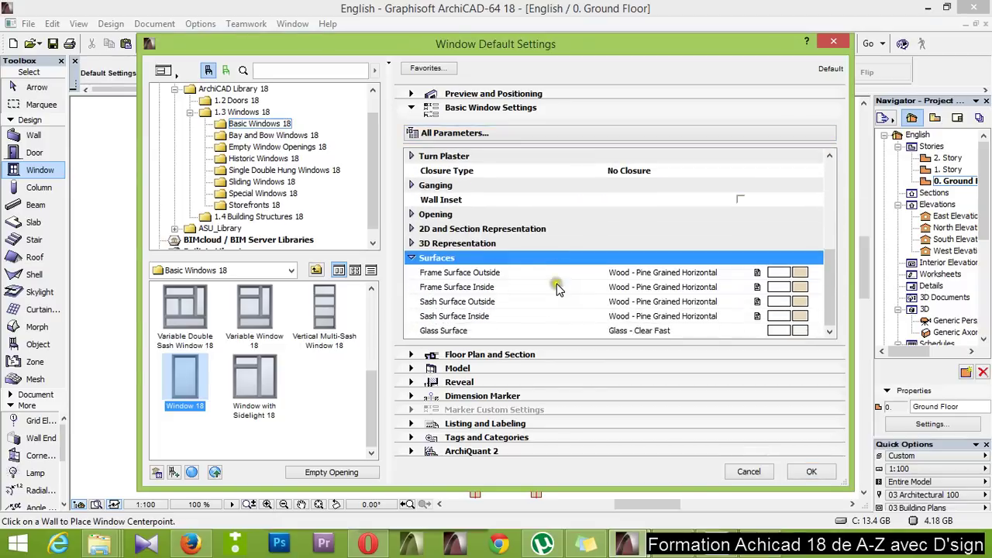
Set the outside and inside frame and sash surfaces to Paint - Cadmium Orange and confirm
click(806, 257)
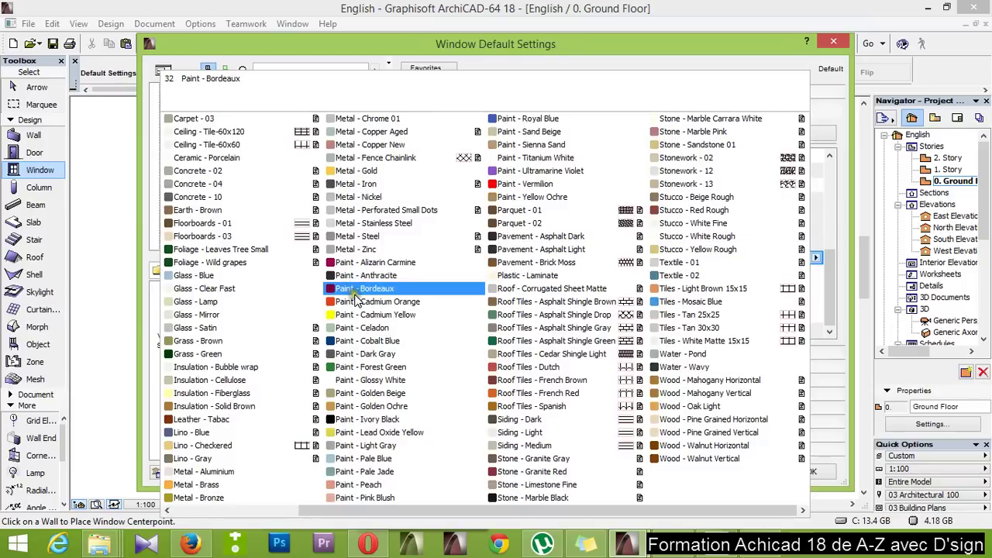
click(363, 302)
click(805, 272)
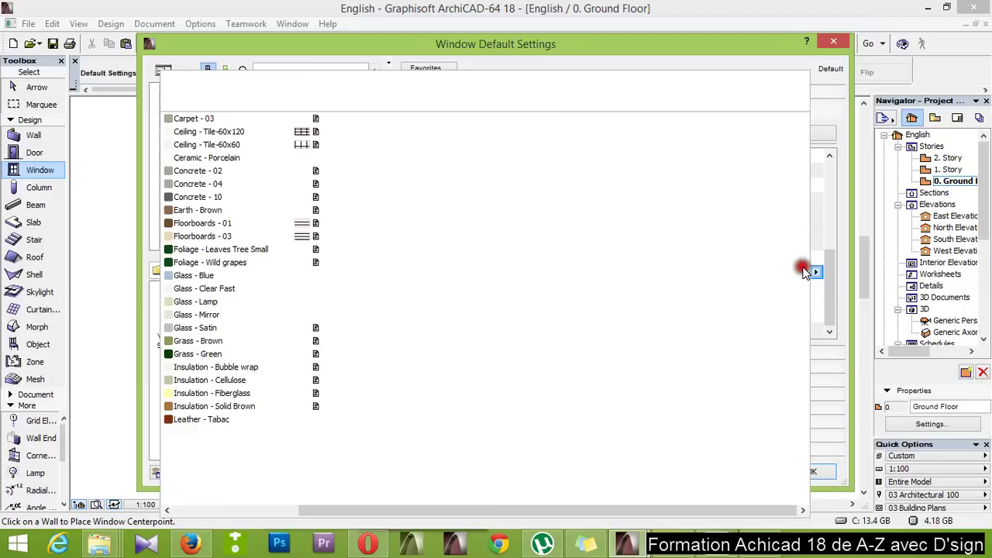
click(384, 348)
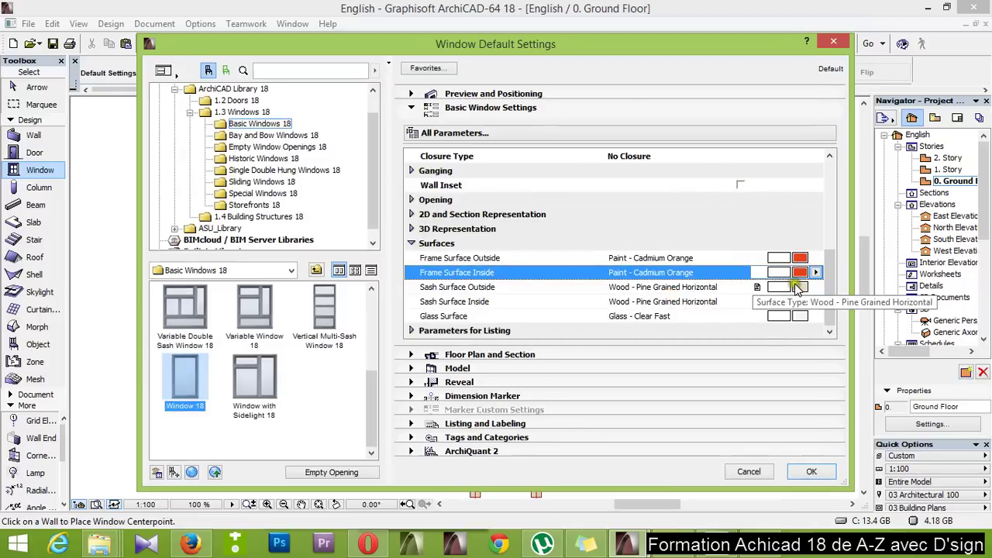
click(800, 287)
click(390, 302)
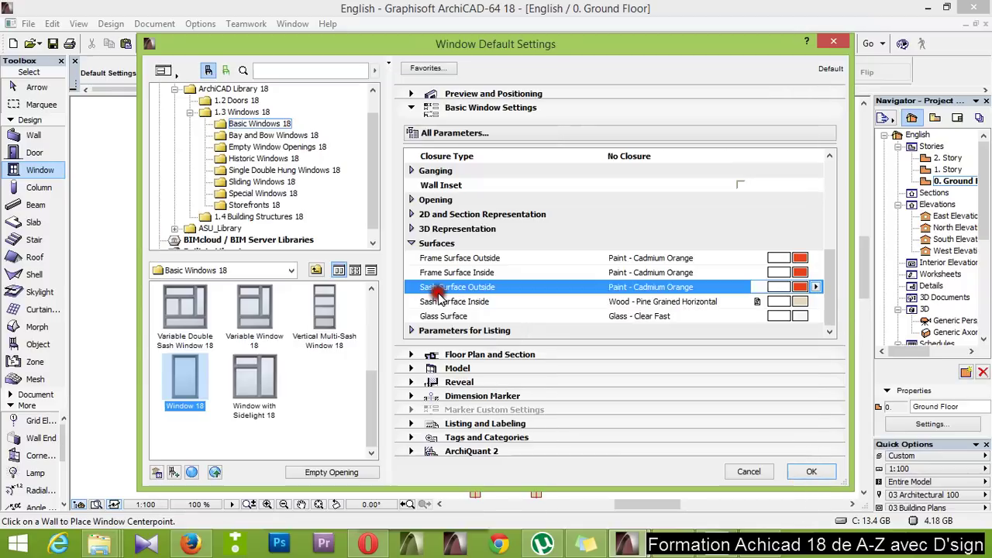
click(807, 301)
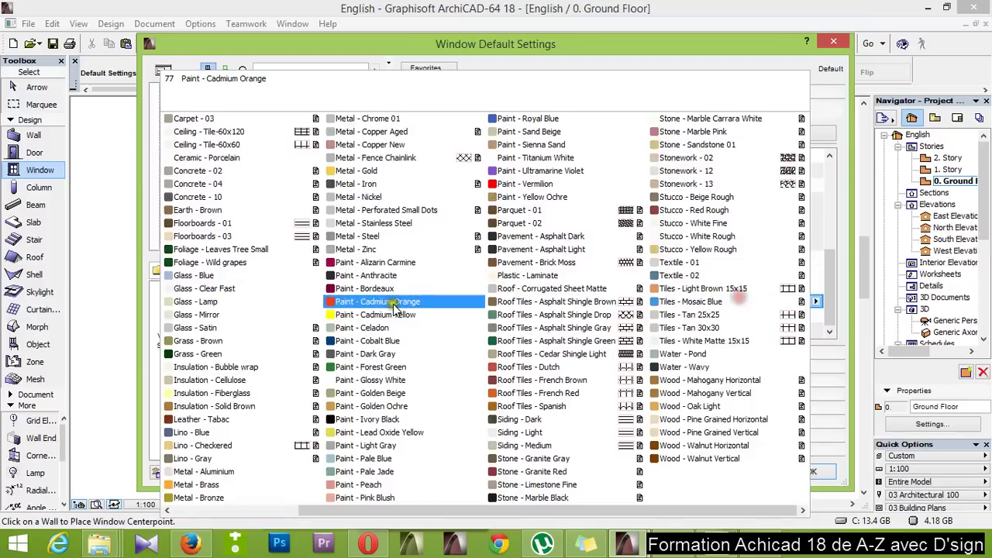
click(444, 308)
click(812, 472)
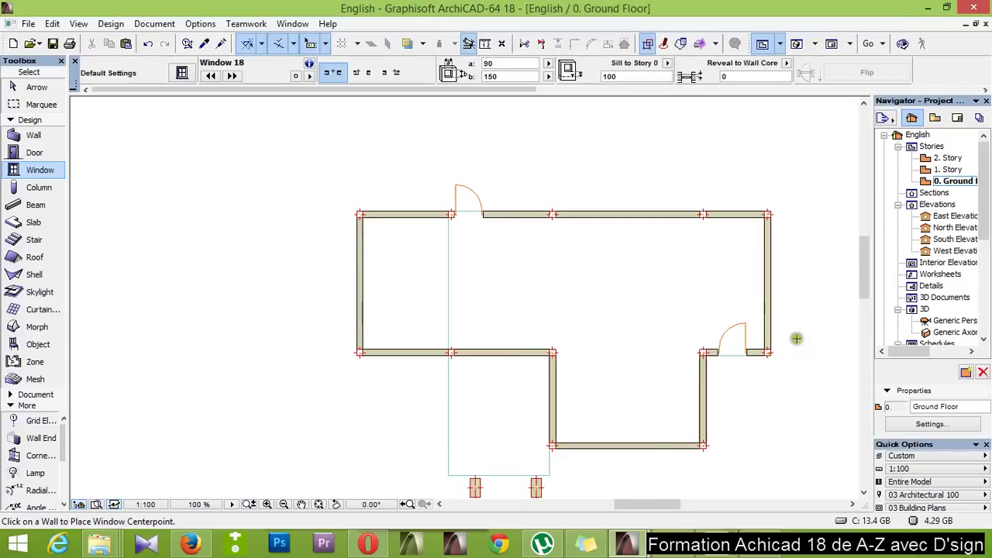
Enable thirds snapping and place two outward-opening windows on the Ground Floor's right wall
scroll(797, 338, up, 1)
scroll(496, 215, up, 1)
scroll(696, 266, up, 1)
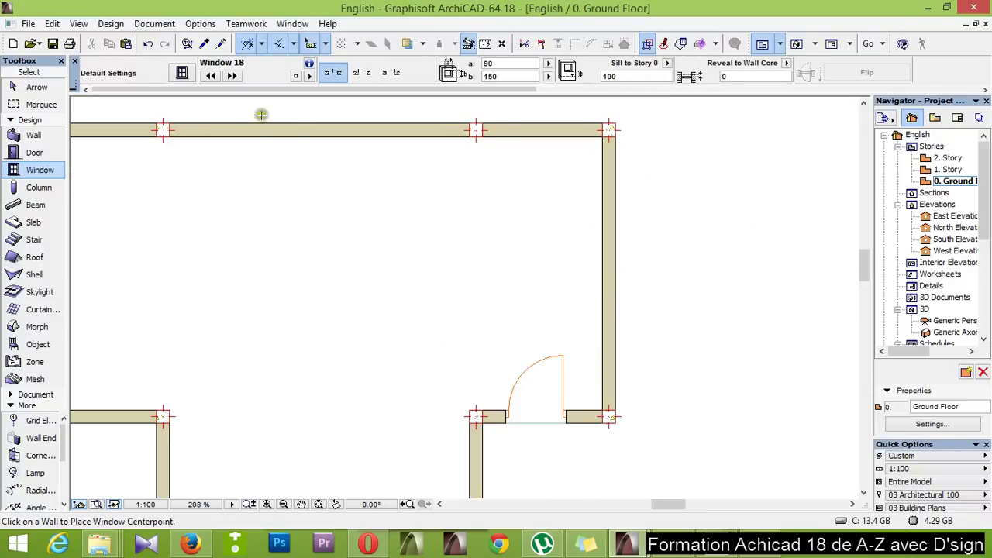
click(290, 46)
click(310, 82)
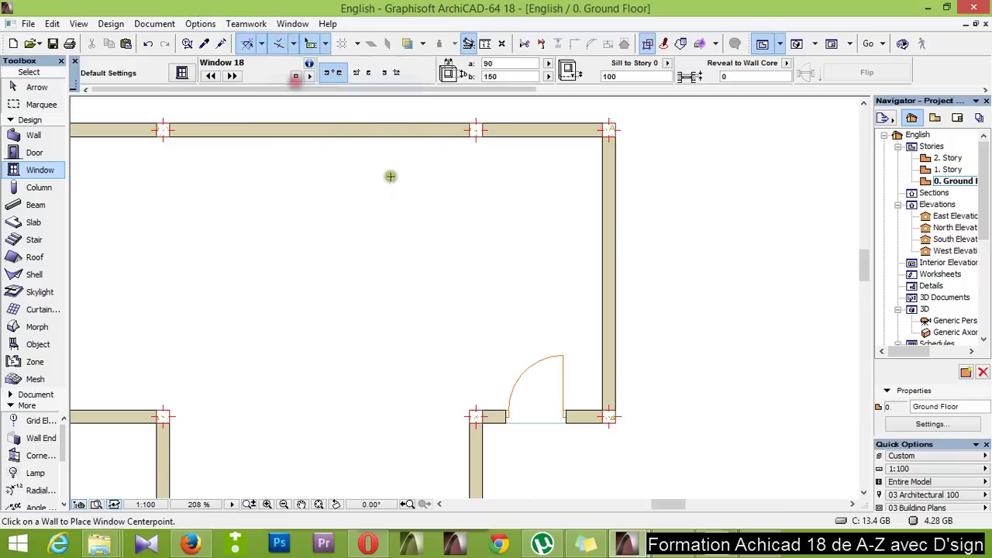
click(616, 264)
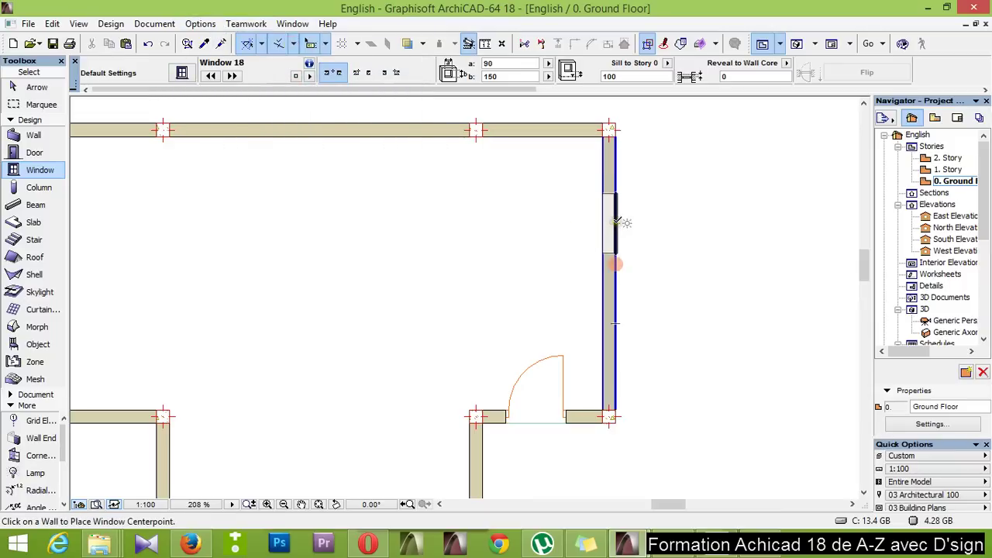
click(617, 225)
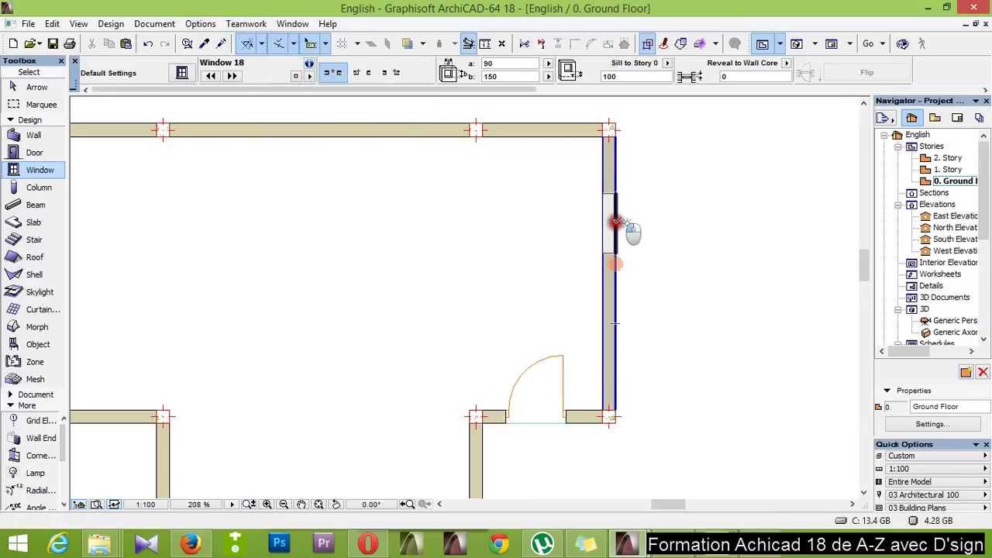
click(662, 226)
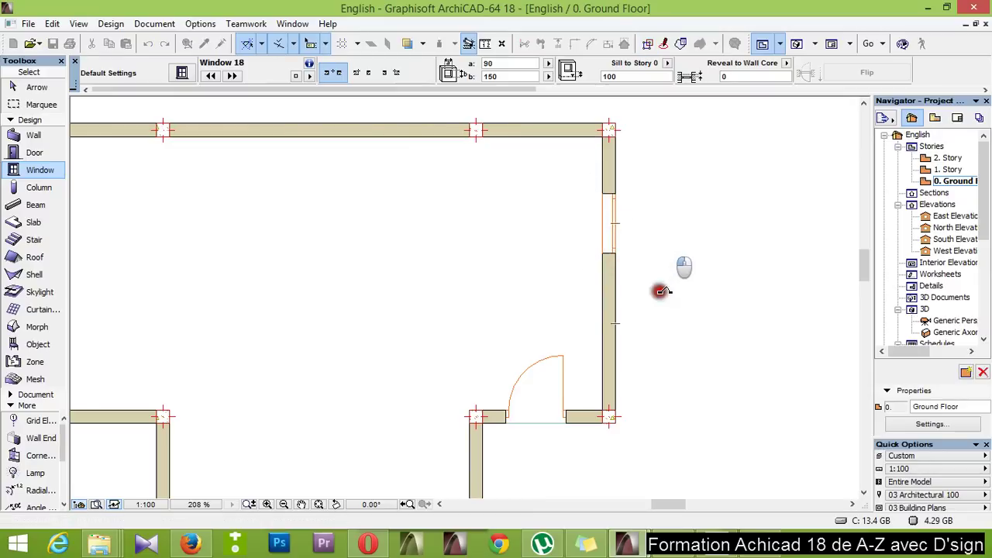
click(625, 326)
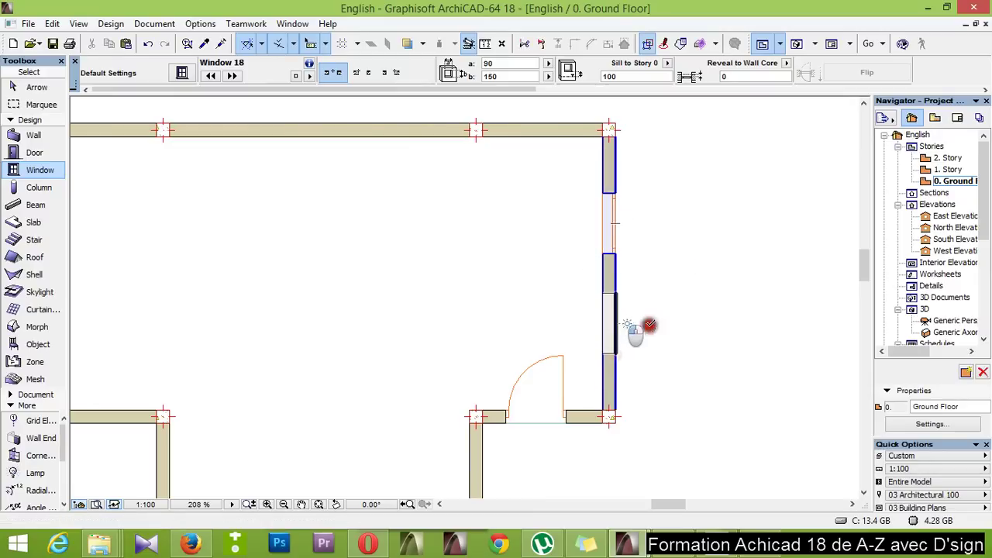
click(709, 332)
scroll(720, 226, down, 3)
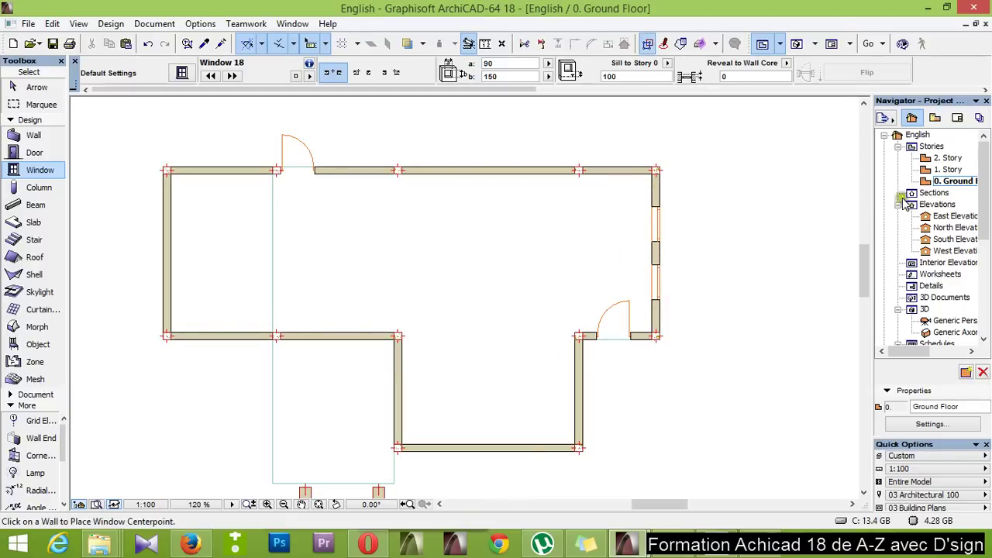
On the 1. Story plan, place two more outward-opening windows along the right wall
click(949, 169)
click(950, 171)
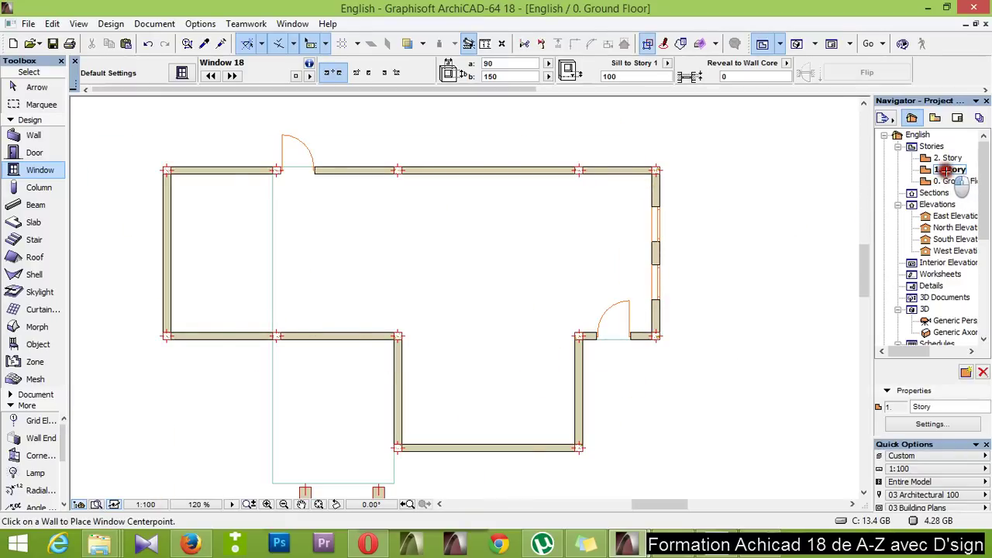
scroll(680, 210, up, 2)
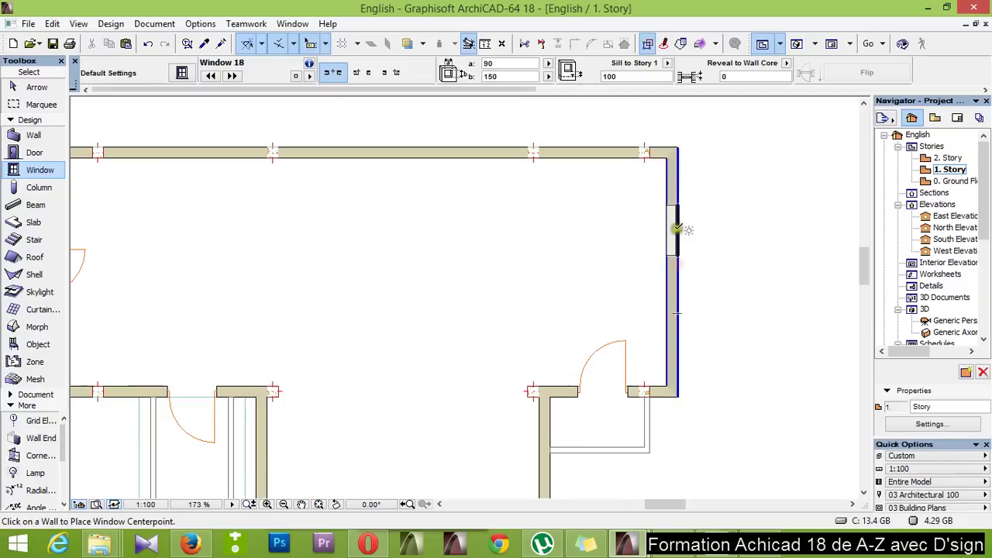
click(678, 228)
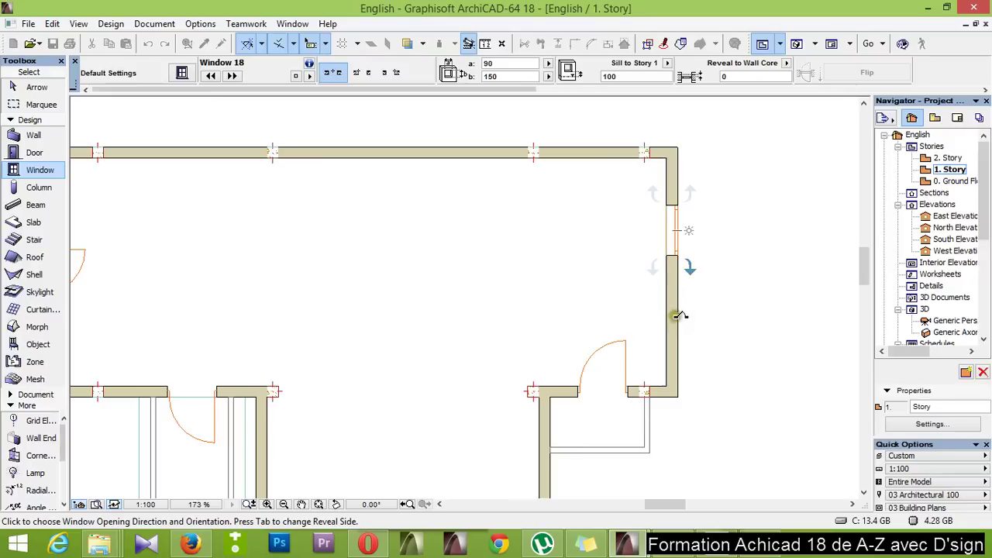
click(692, 316)
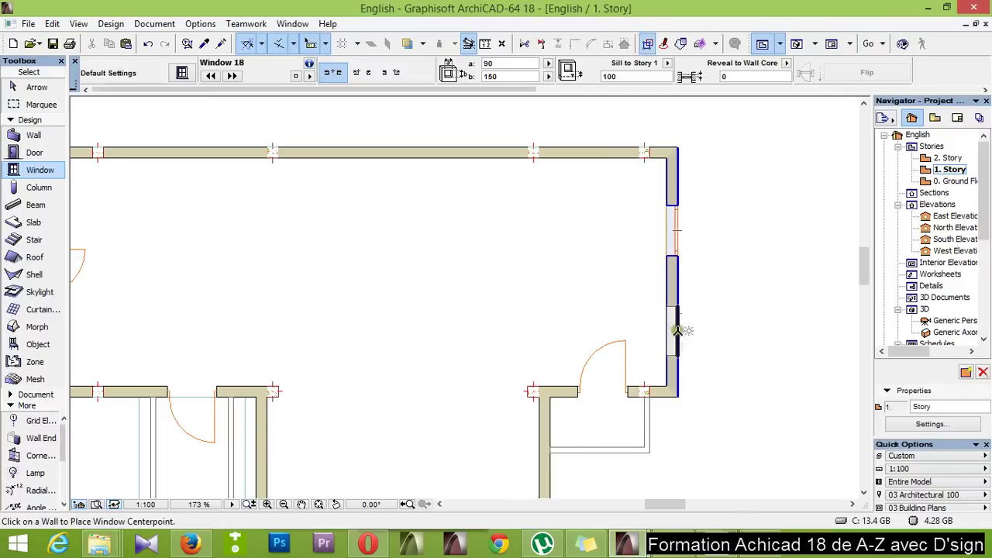
click(678, 314)
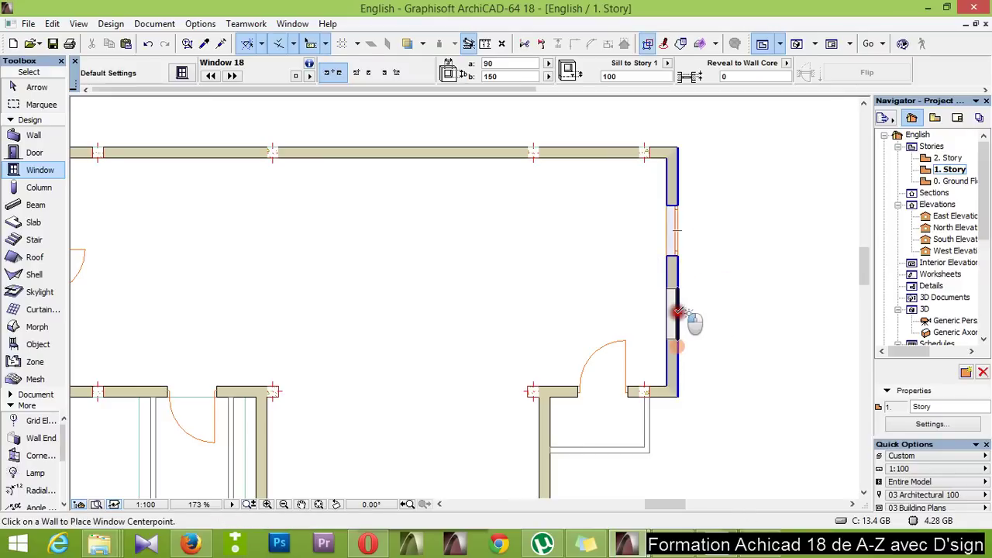
click(753, 314)
scroll(790, 272, down, 4)
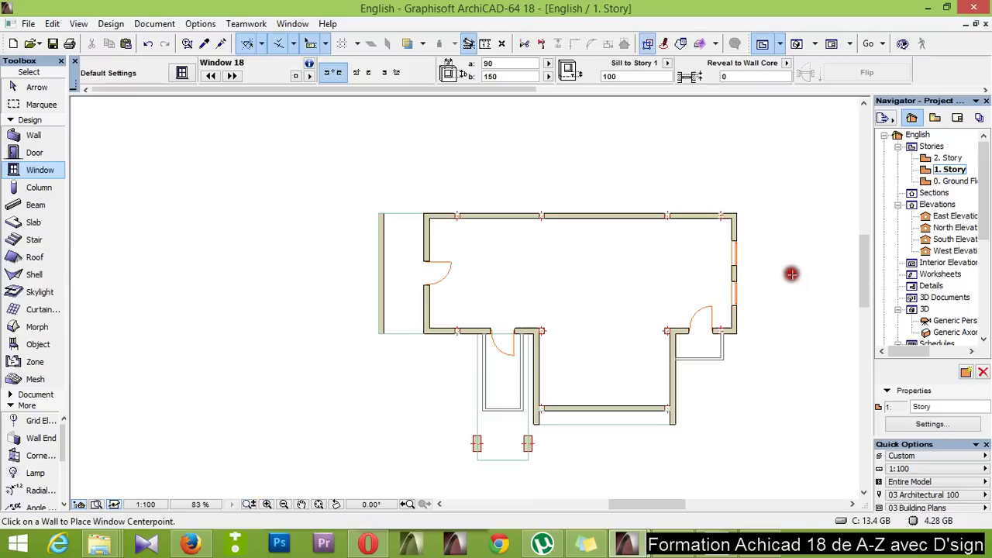
scroll(580, 270, up, 1)
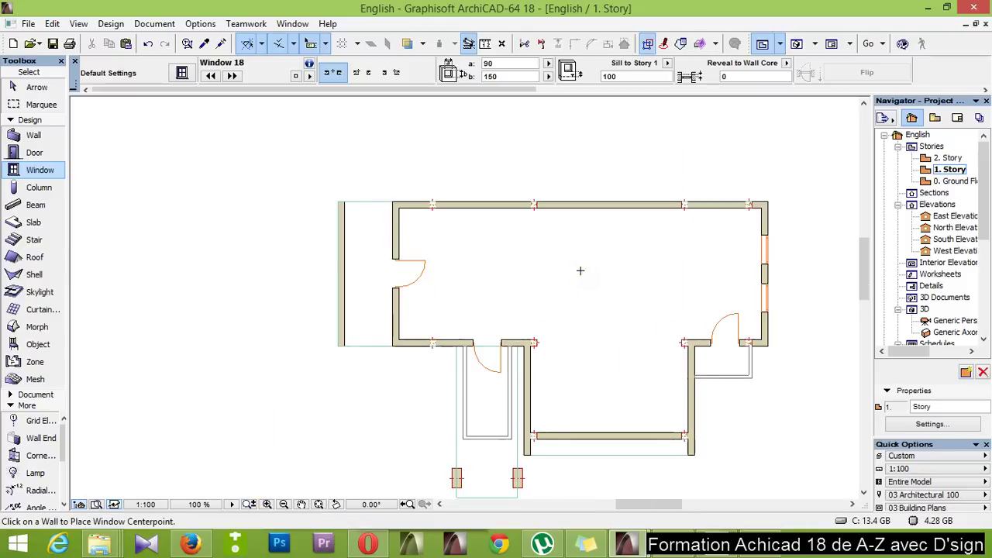
Open the 3D perspective with F3 and orbit around to inspect the orange side windows
key(F3)
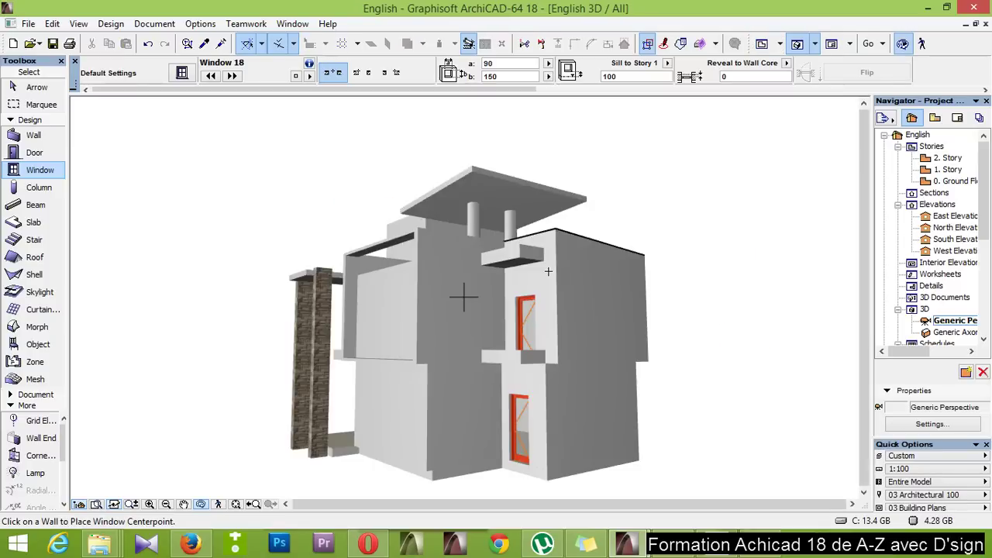
mouse_move(538, 345)
shift+middle_down()
mouse_move(527, 353)
mouse_move(537, 359)
shift+middle_up()
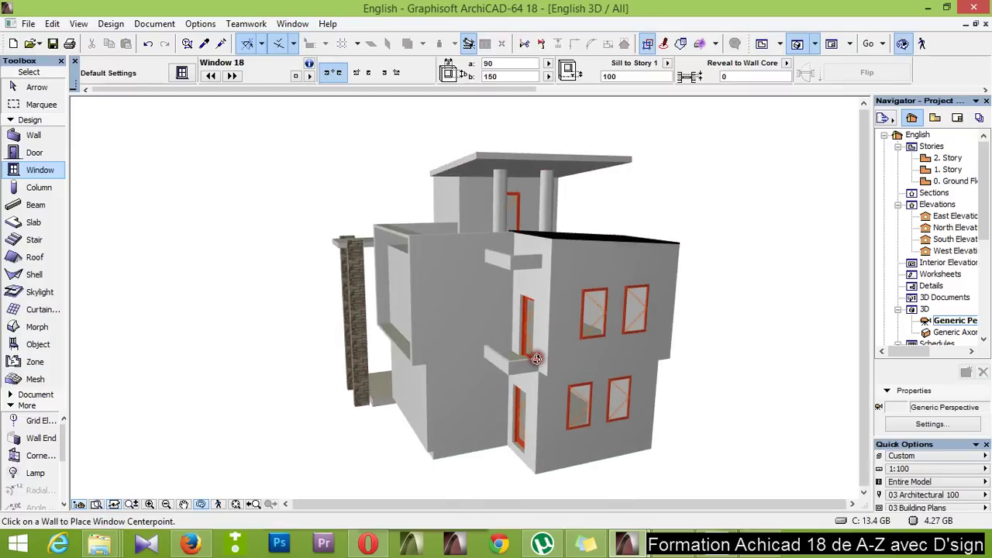
scroll(641, 399, up, 5)
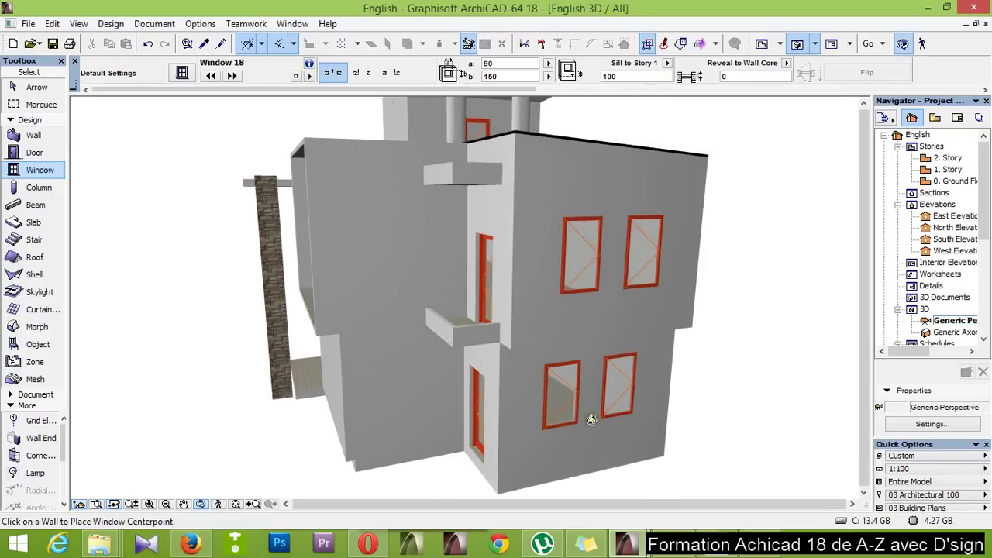
shift+middle_drag(592, 420, 672, 384)
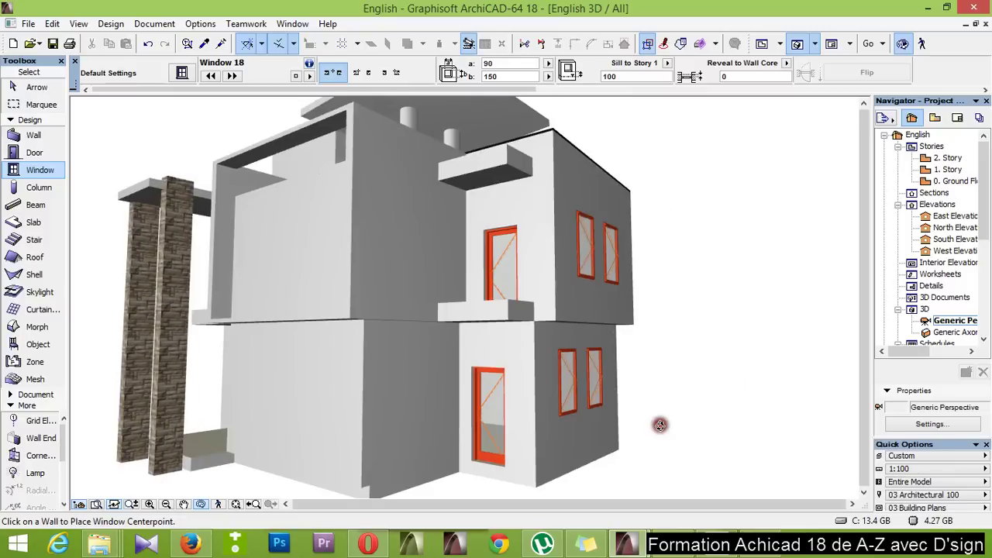
scroll(659, 425, up, 5)
shift+middle_drag(573, 415, 507, 421)
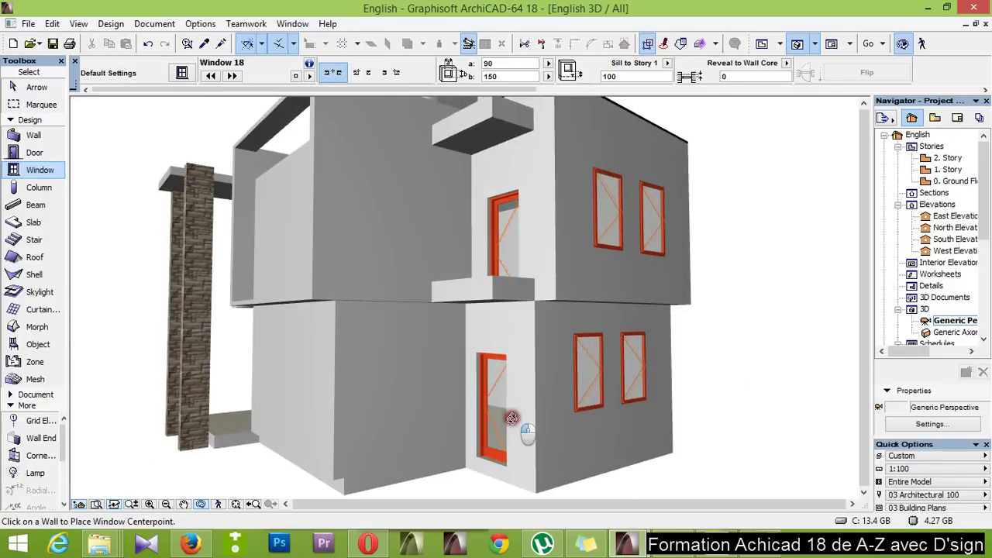
shift+middle_drag(691, 351, 569, 457)
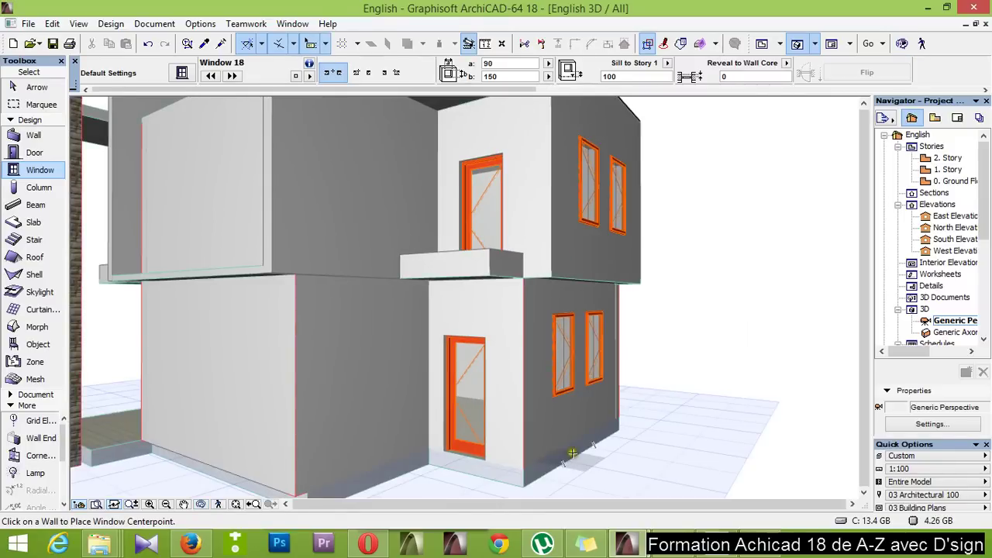
Give the window beside the door width 120, height 170 and sill 90
click(563, 378)
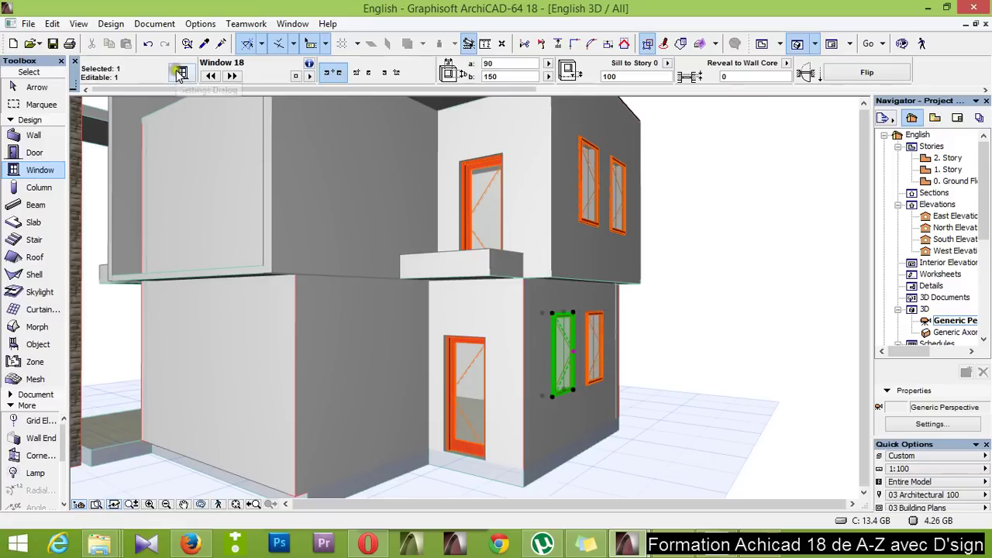
click(179, 73)
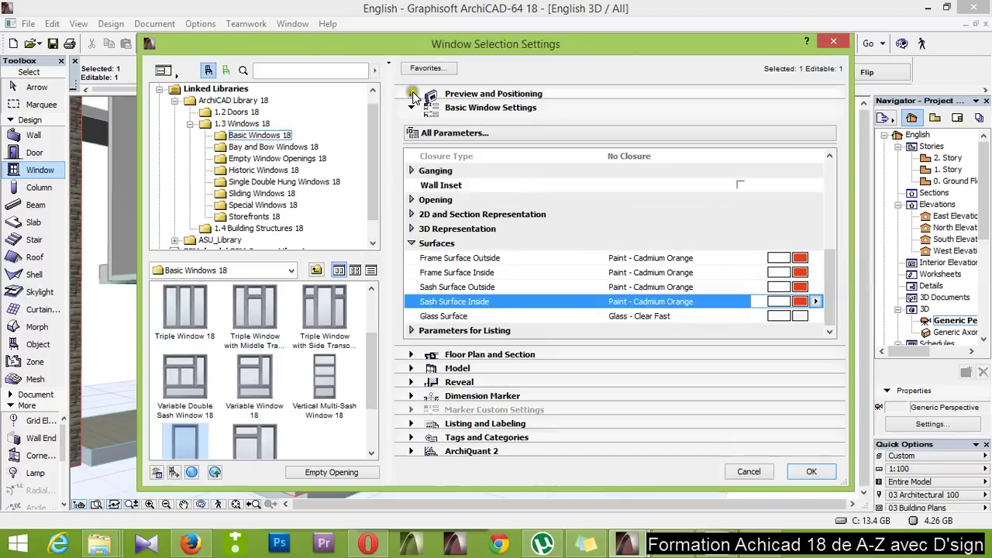
click(412, 94)
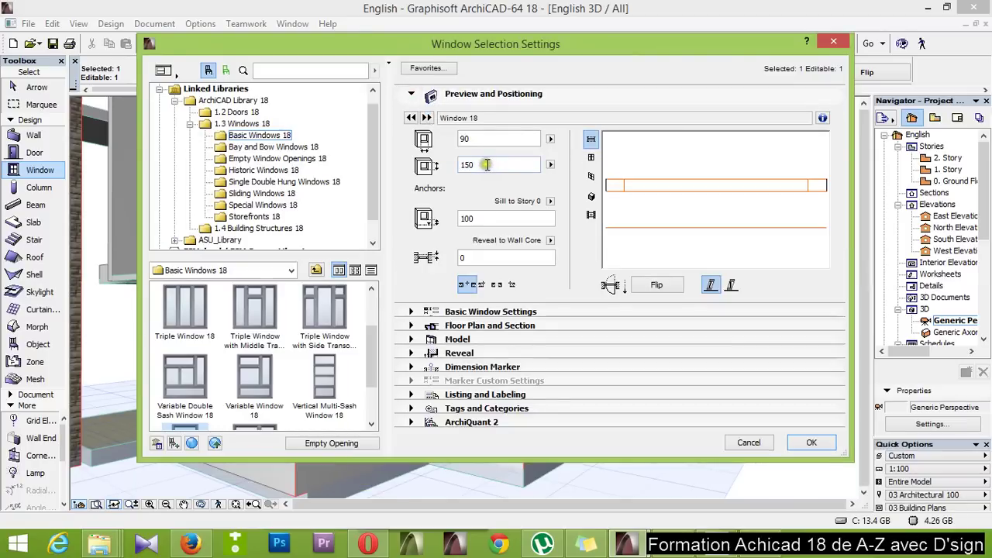
double_click(486, 137)
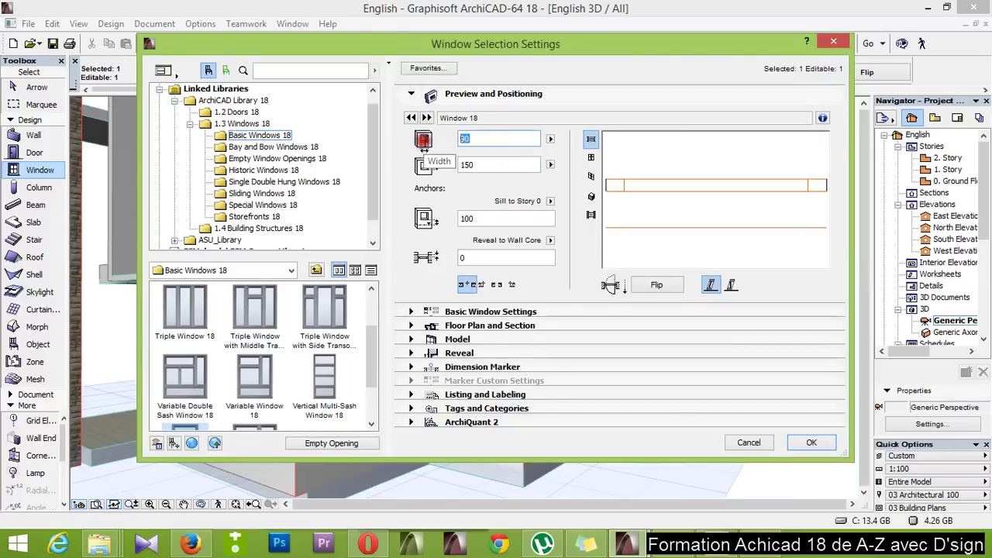
text(120)
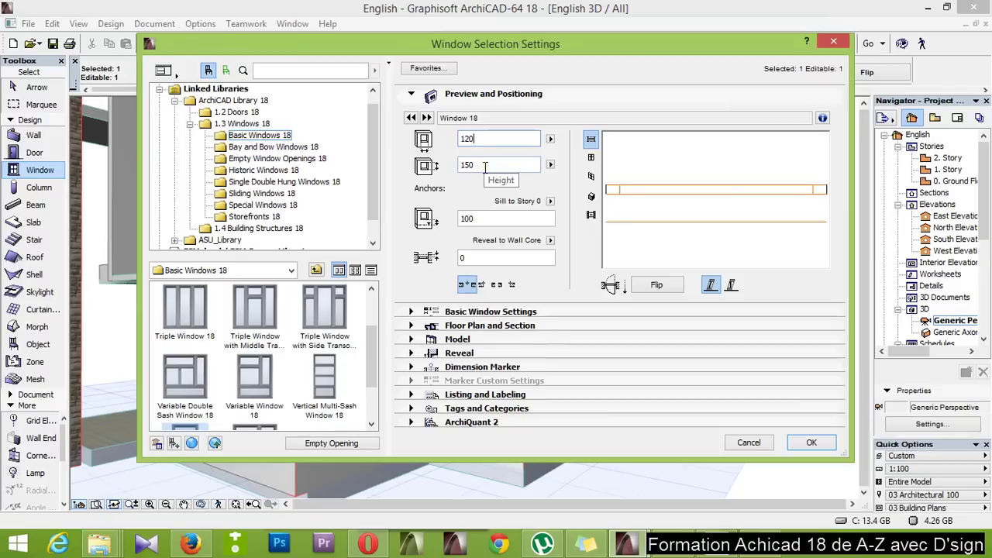
click(484, 167)
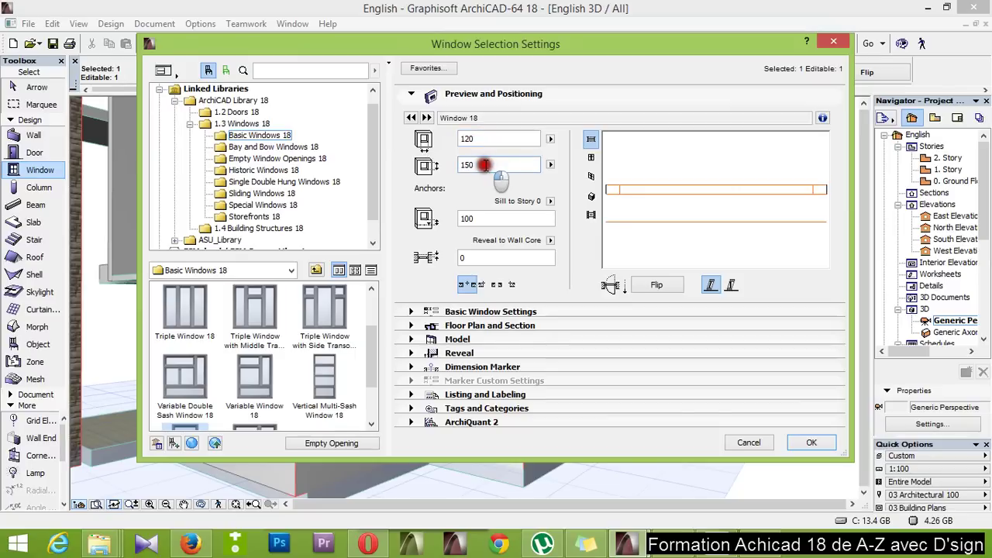
drag(496, 140, 398, 146)
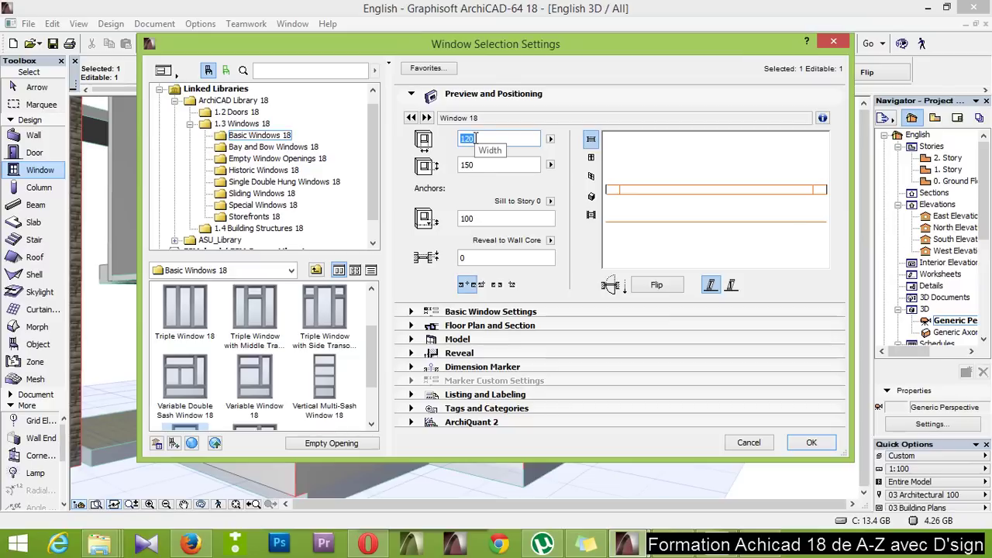
drag(488, 165, 416, 167)
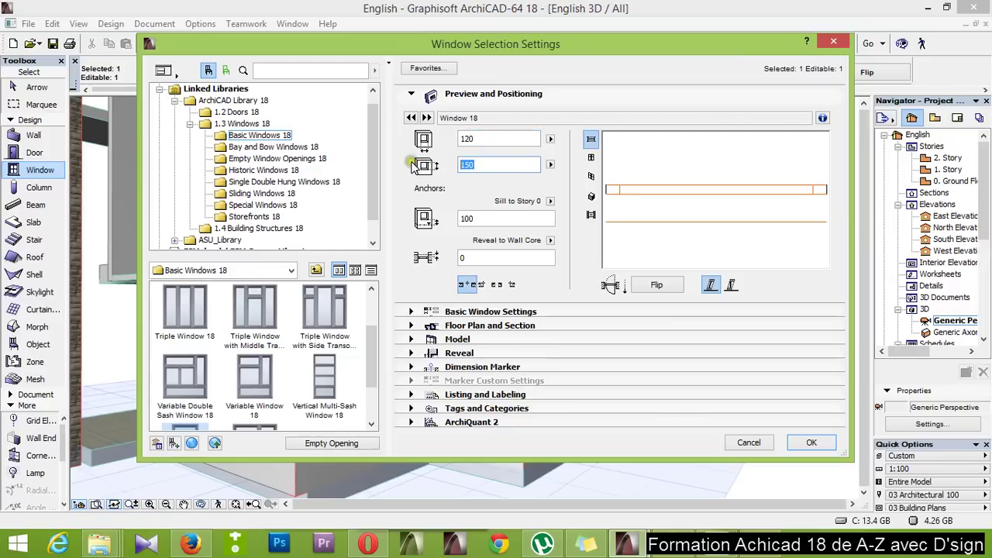
drag(496, 220, 390, 224)
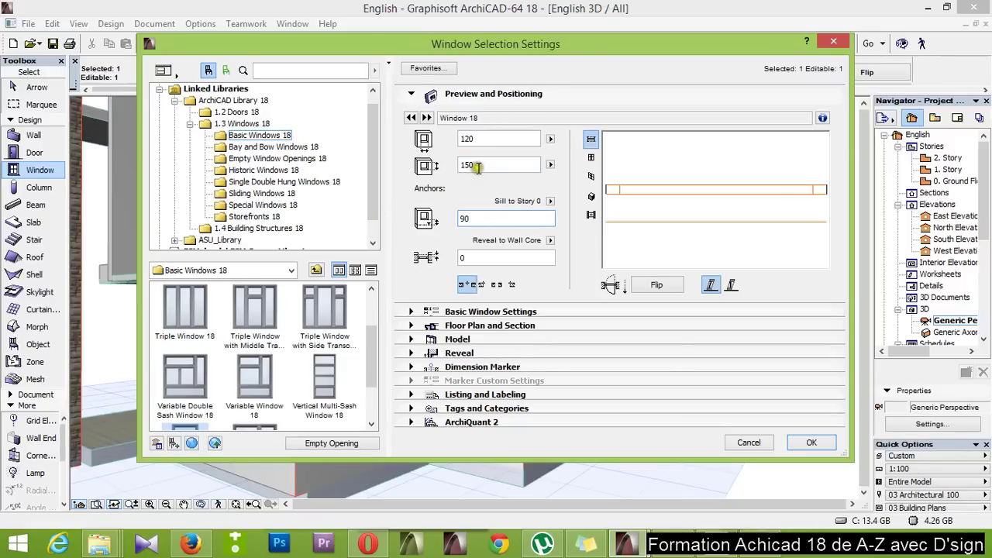
drag(477, 165, 433, 169)
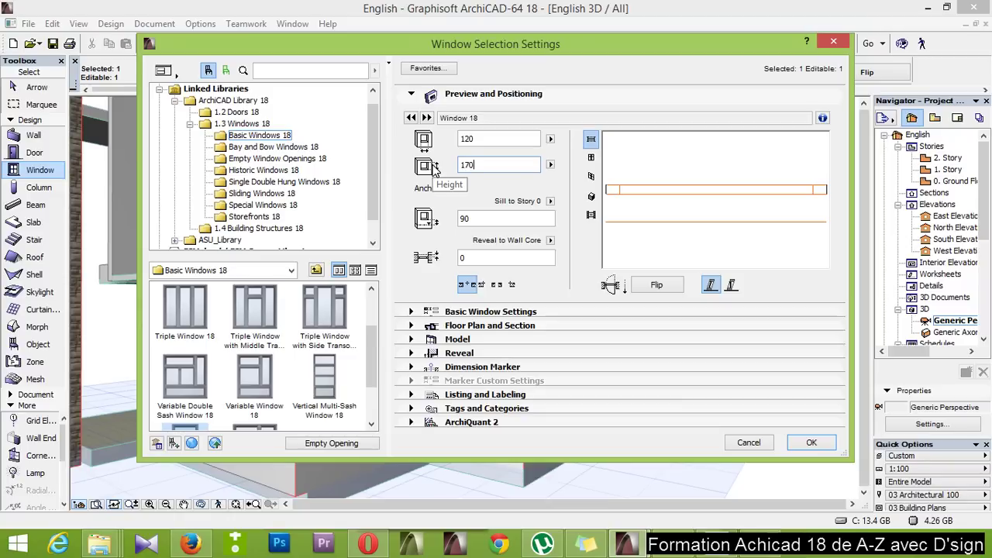
text(170)
click(807, 443)
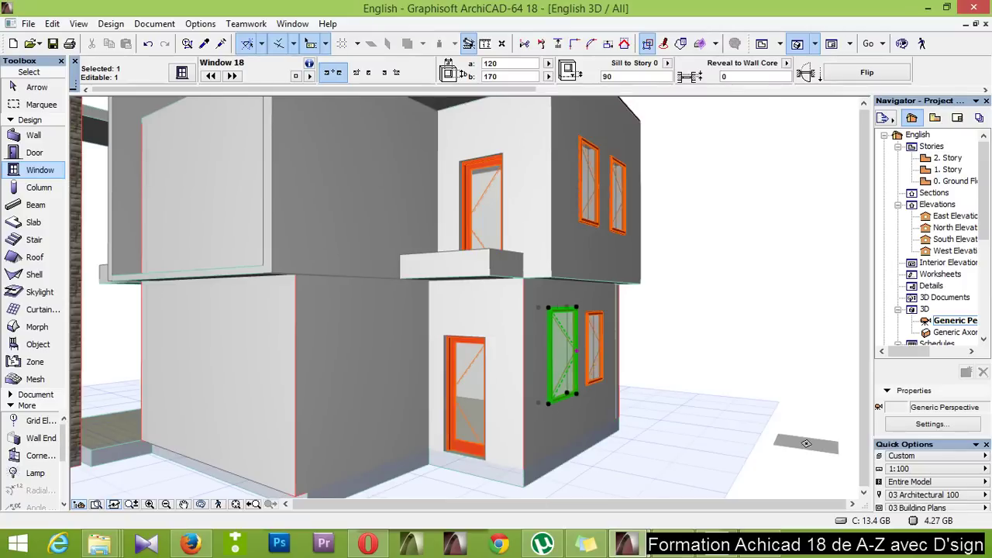
Change the lower-left window's width from 120 to 100, leaving height 170 unchanged
shift+middle_drag(690, 374, 578, 368)
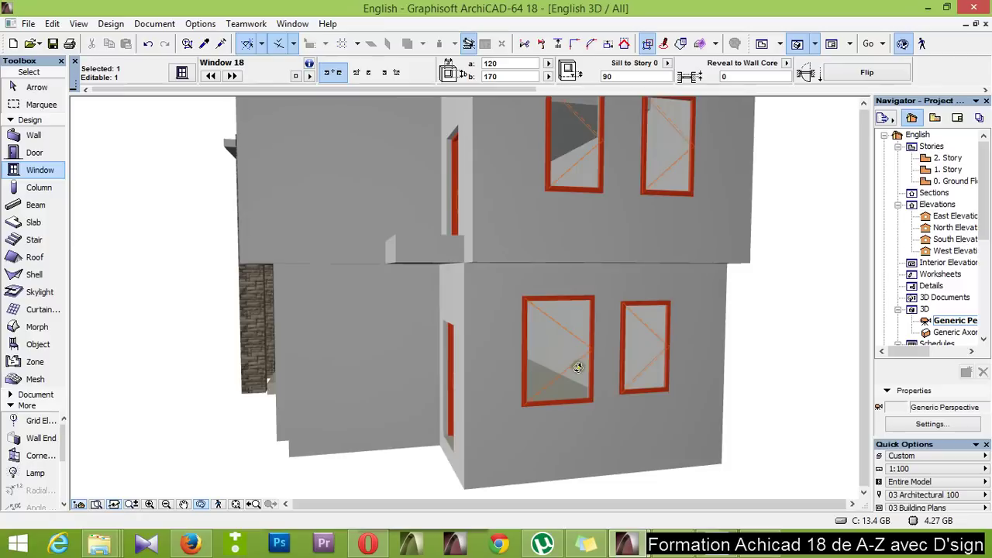
click(182, 72)
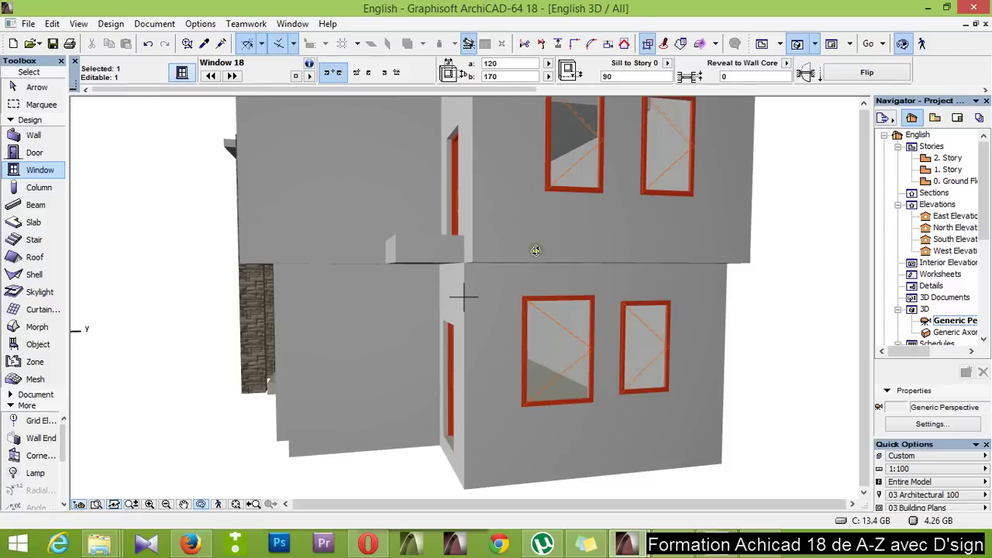
key(ctrl+t)
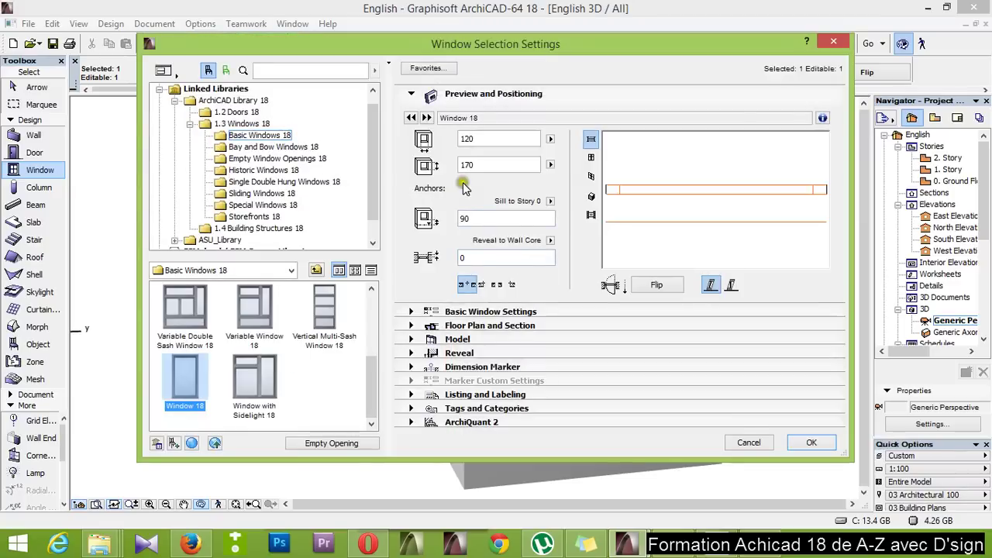
double_click(483, 140)
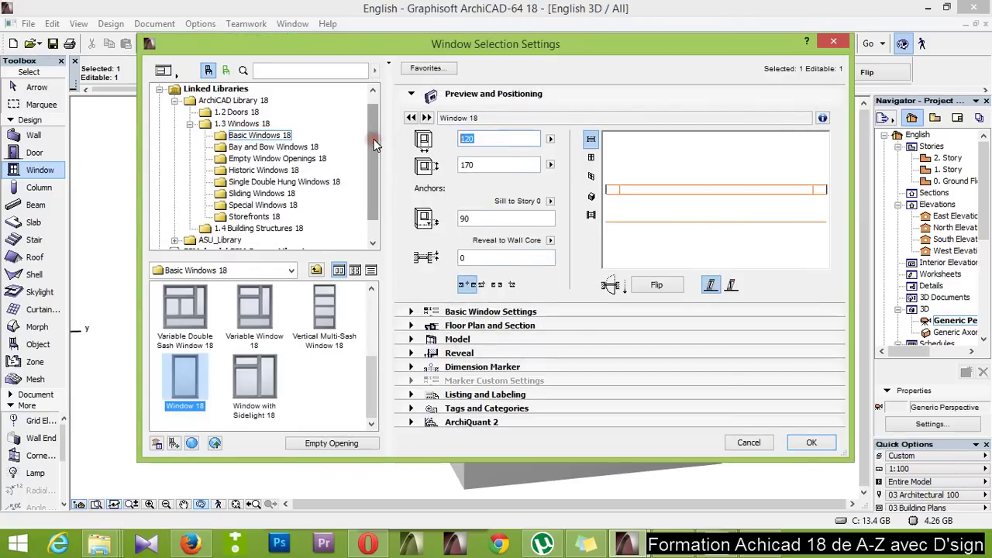
text(100)
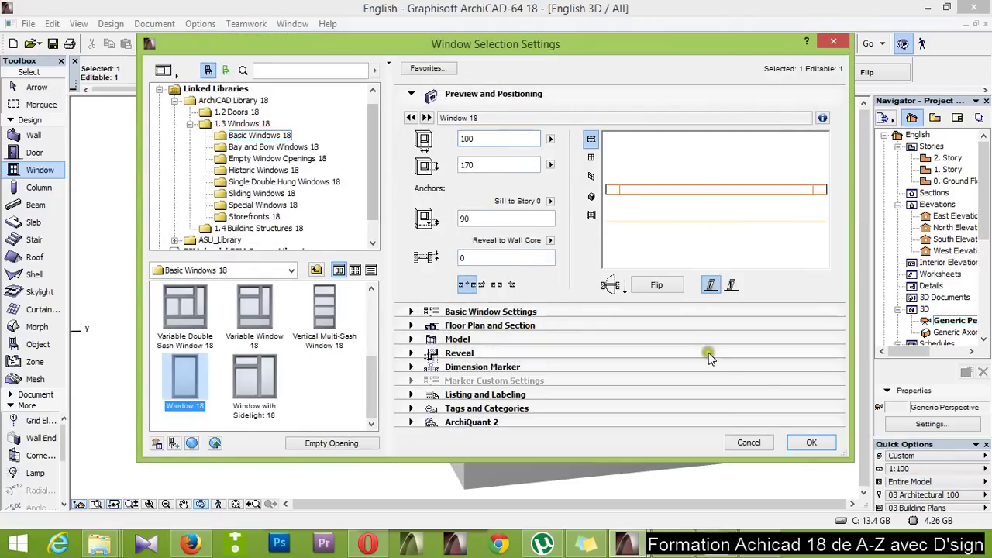
click(812, 442)
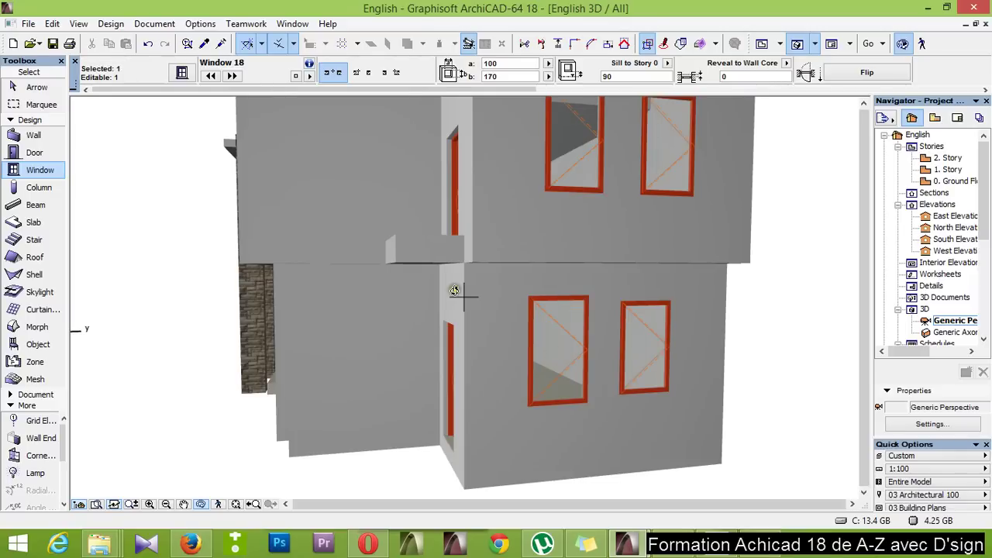
Pick up the lower-left window's parameters and inject them into the lower-right window
drag(454, 290, 563, 345)
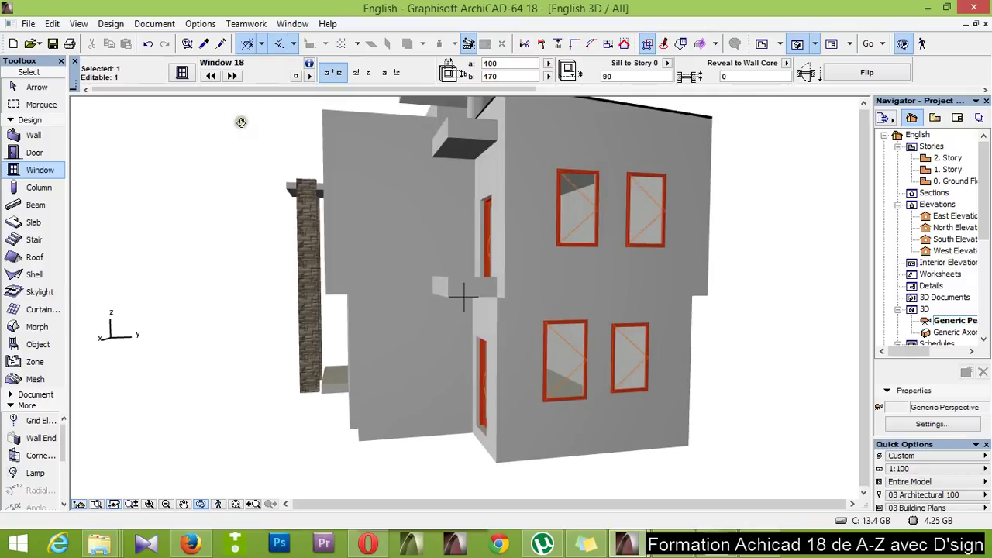
click(204, 44)
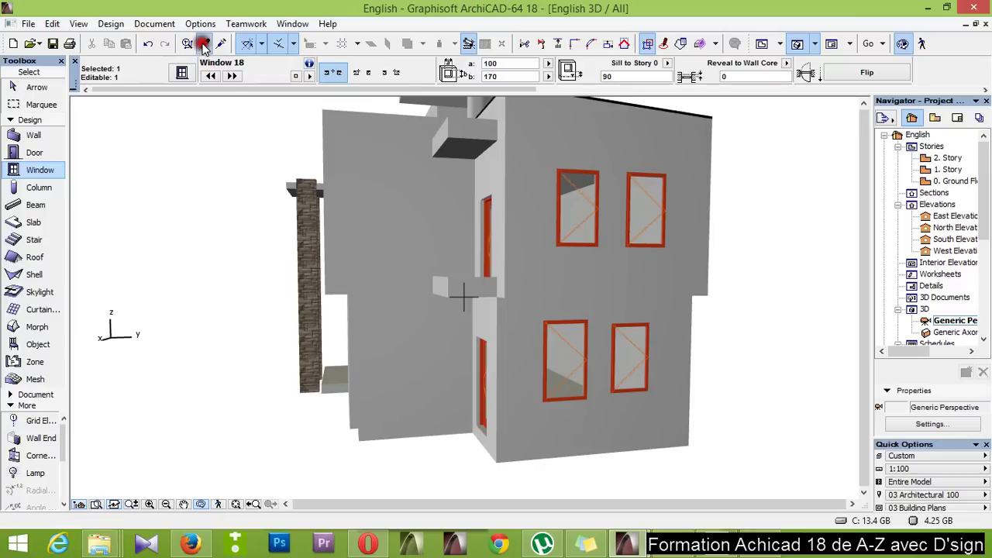
click(567, 354)
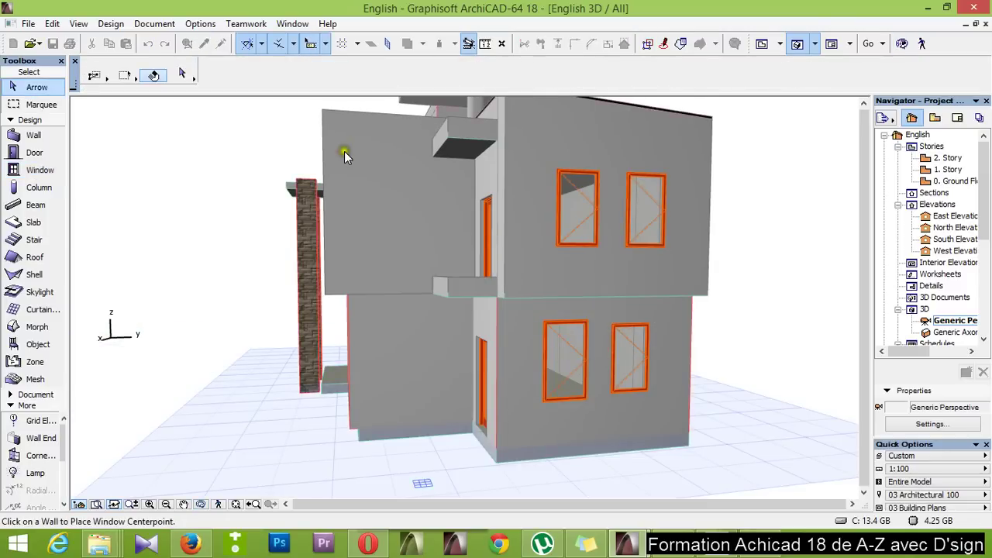
click(203, 43)
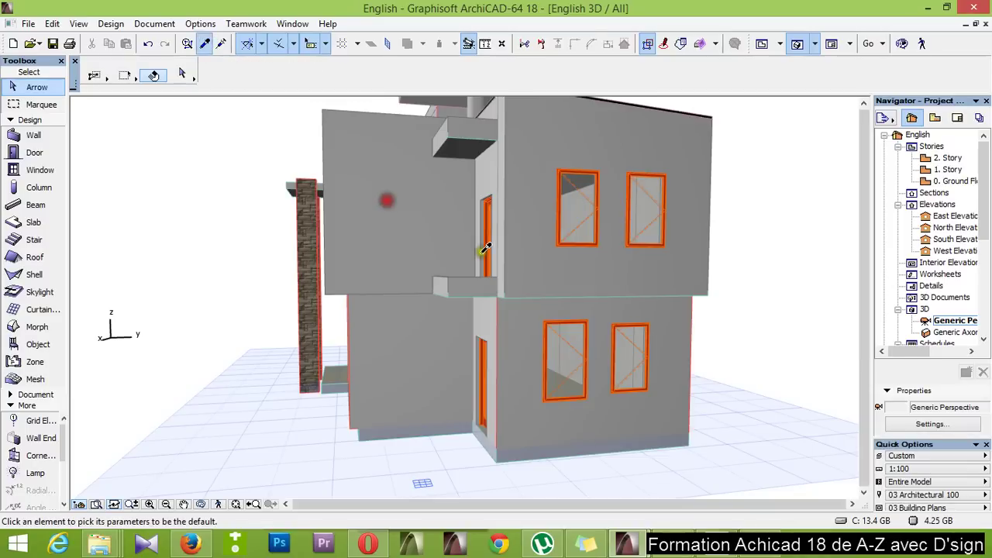
click(585, 325)
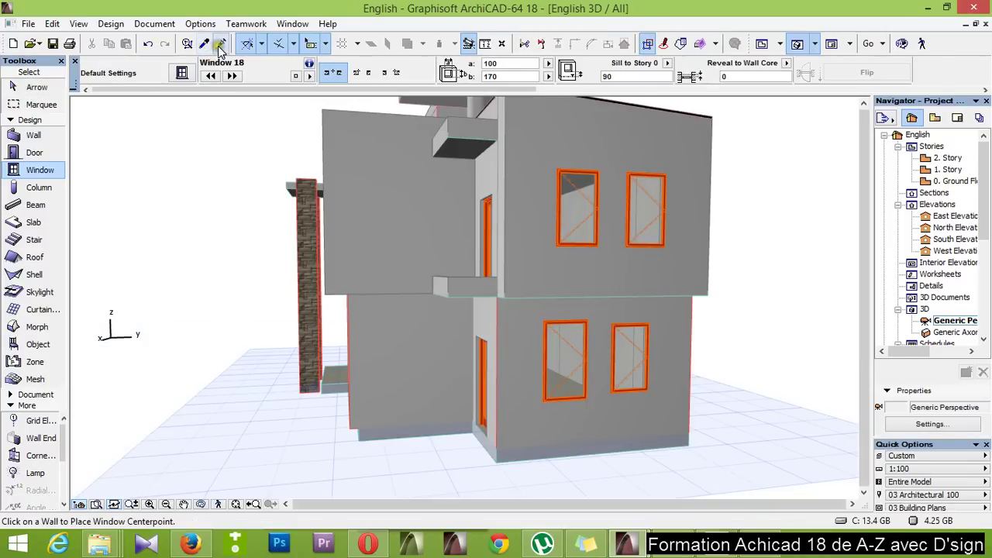
click(221, 44)
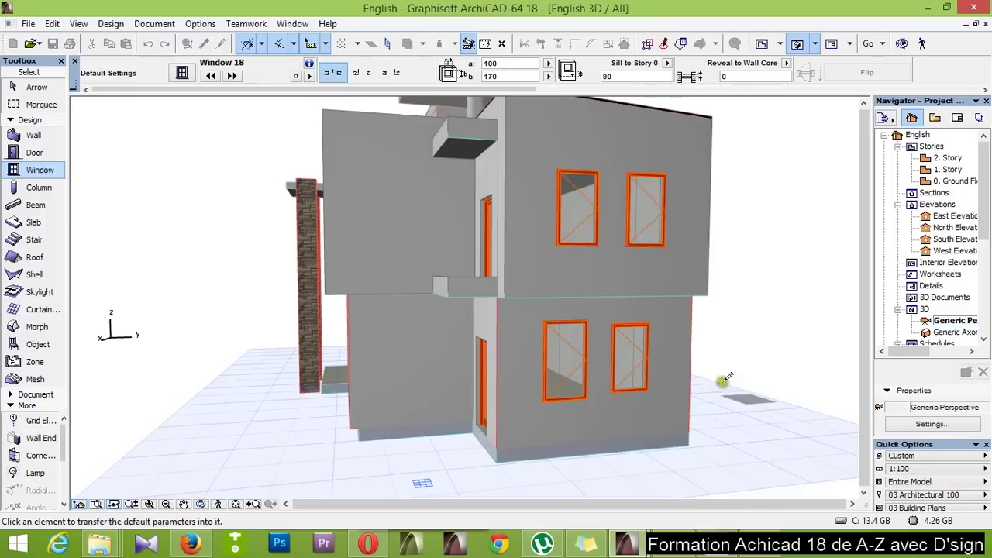
click(647, 343)
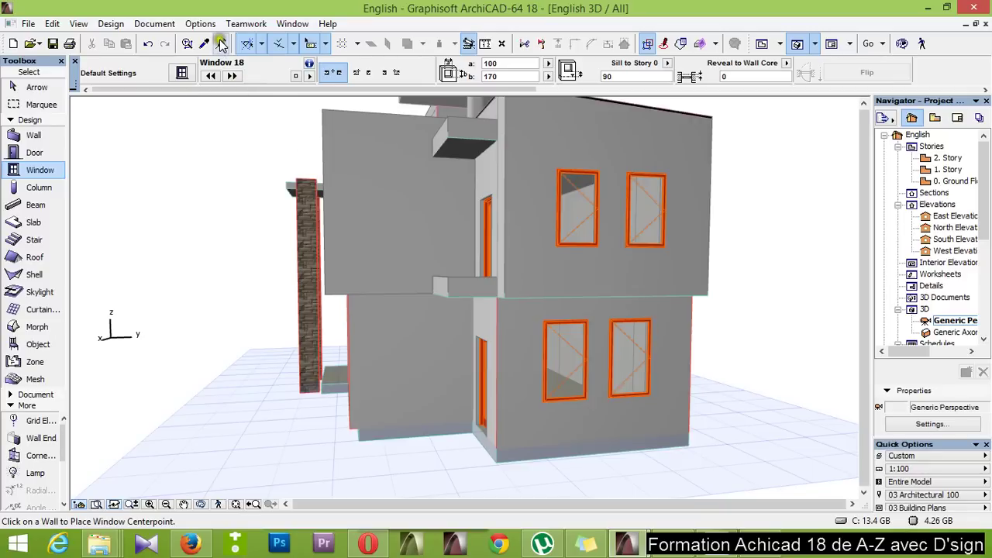
Inject the copied parameters into the upper-left window and select it
click(220, 44)
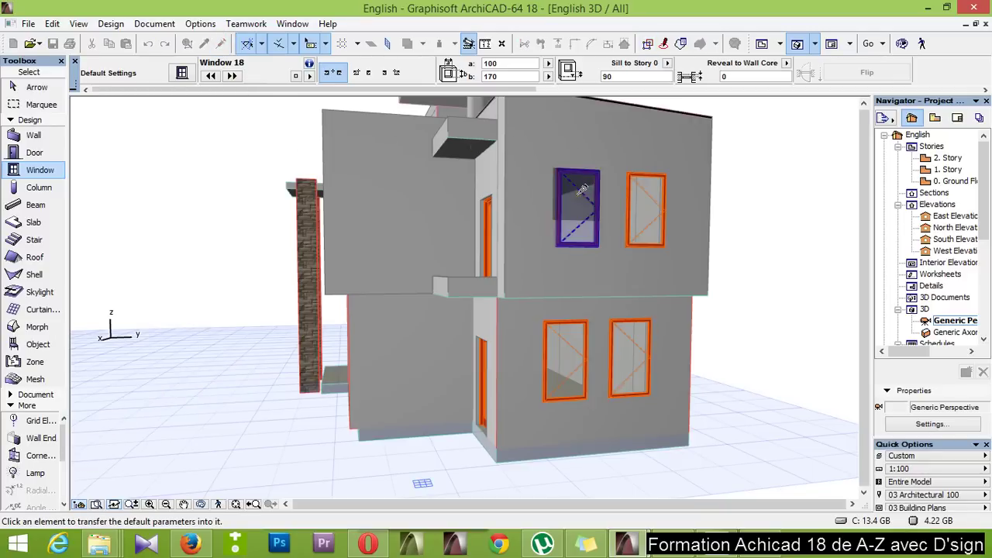
click(583, 190)
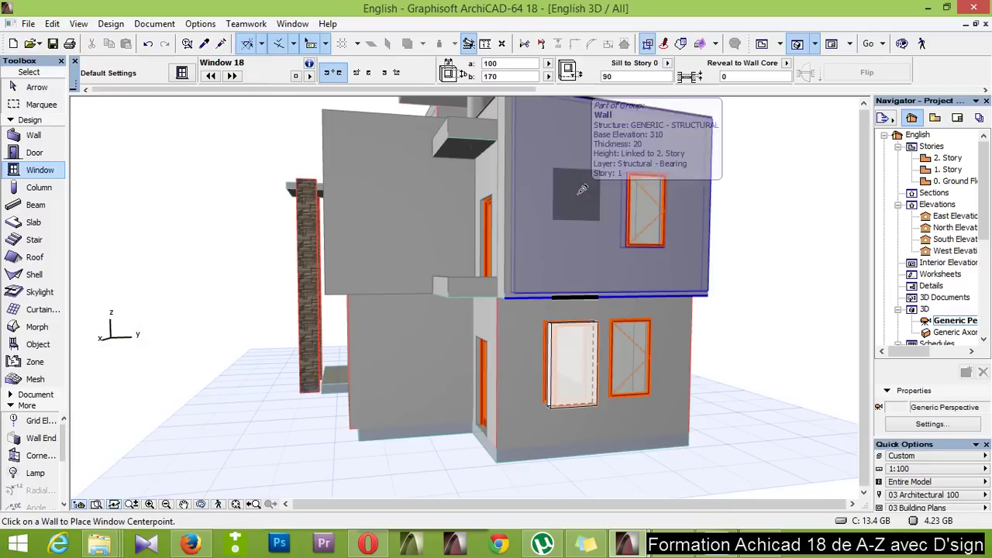
click(583, 190)
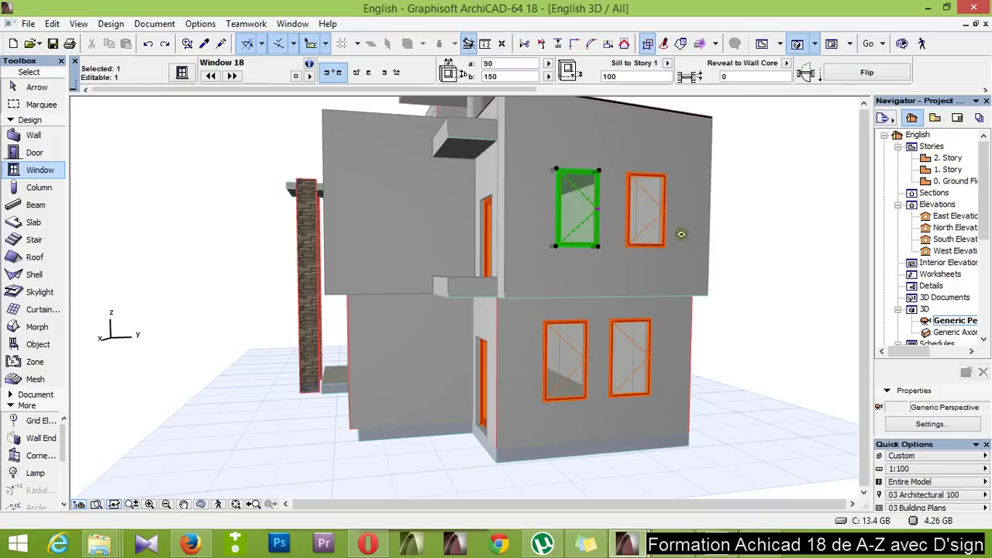
Shift-select both upper windows and set sill 90, height 170 and width 100
key(shift)
shift+click(643, 212)
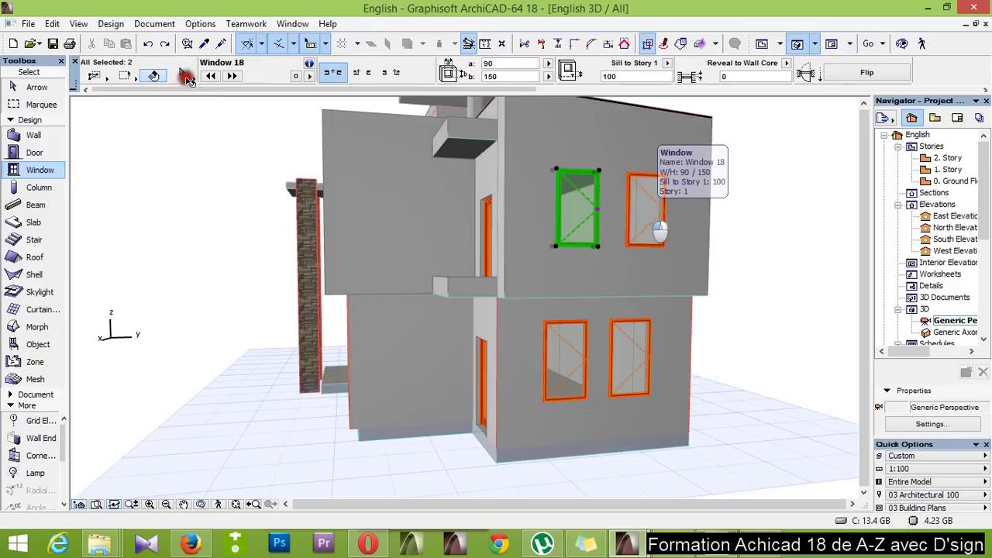
click(182, 72)
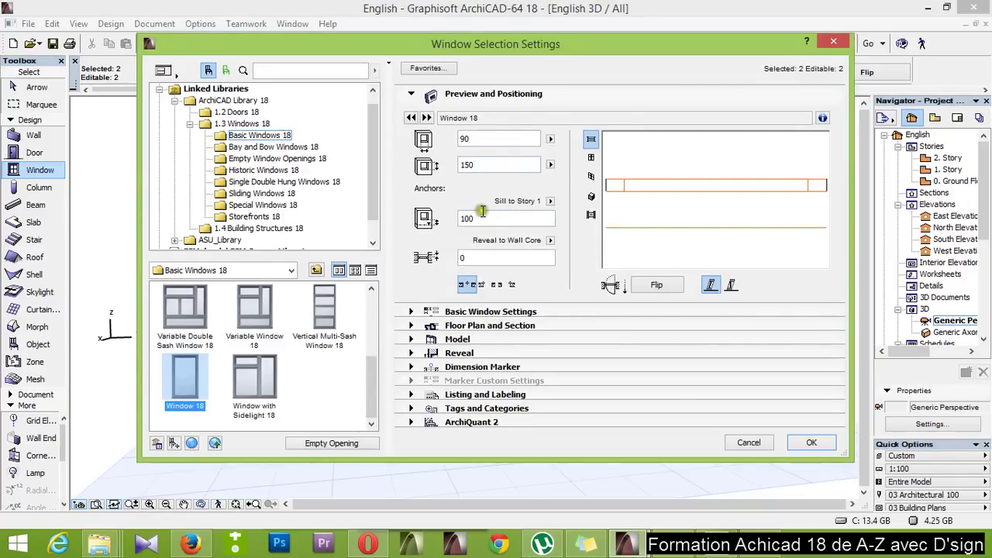
click(482, 217)
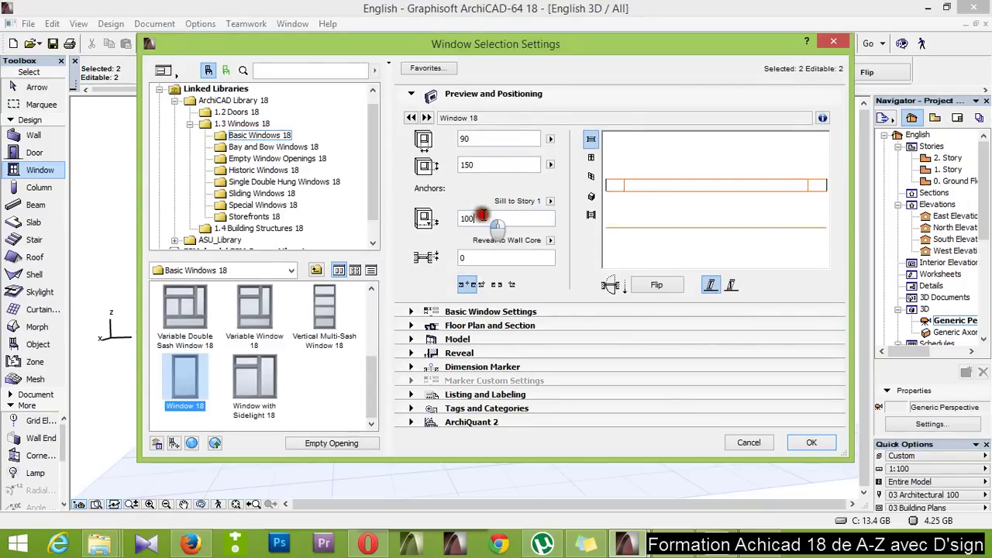
key(BackSpace)
key(BackSpace)
key(BackSpace)
text(90)
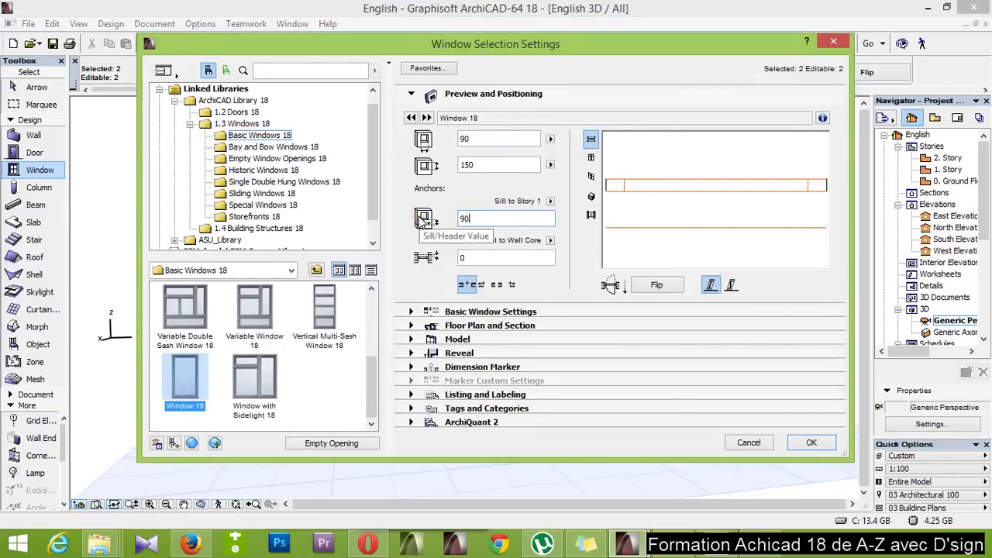
double_click(482, 164)
text(170)
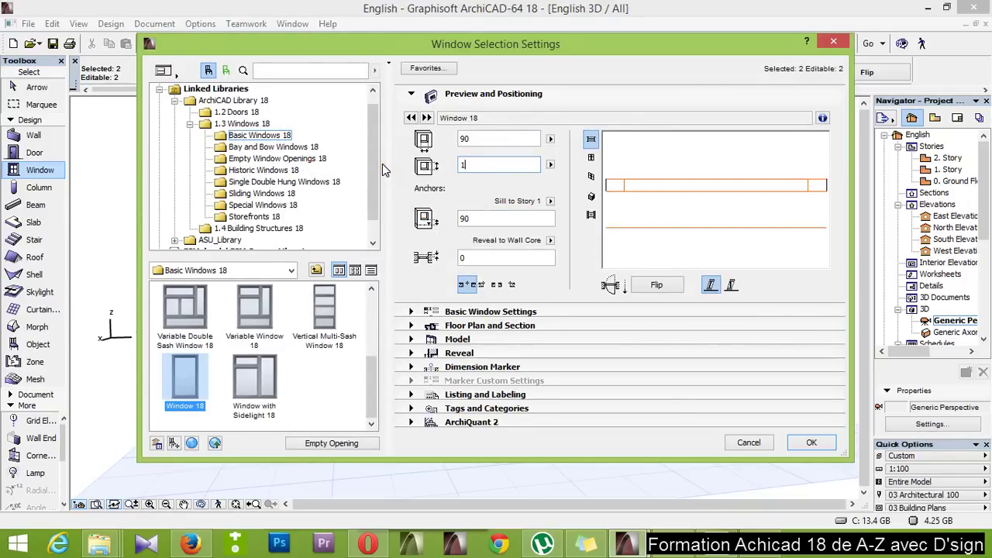
double_click(478, 138)
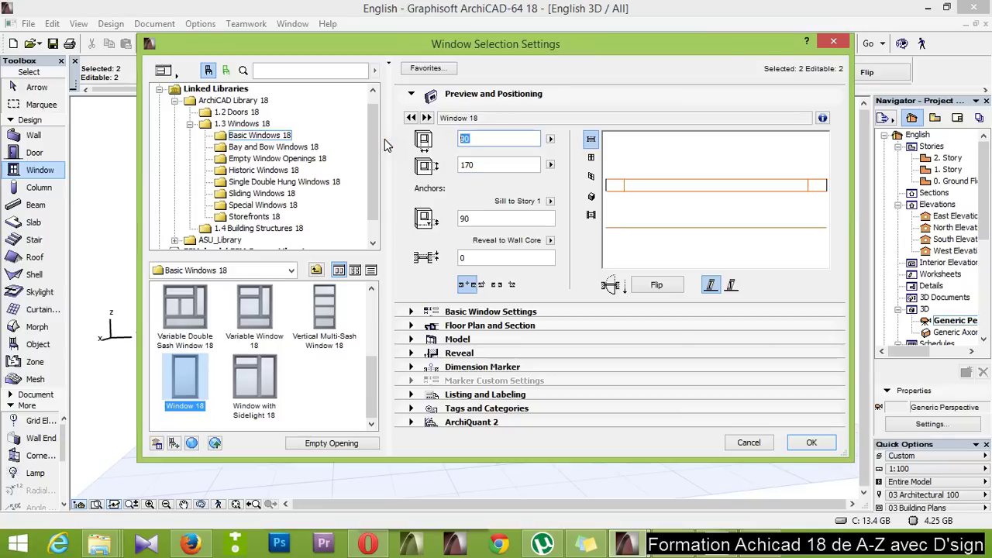
text(100)
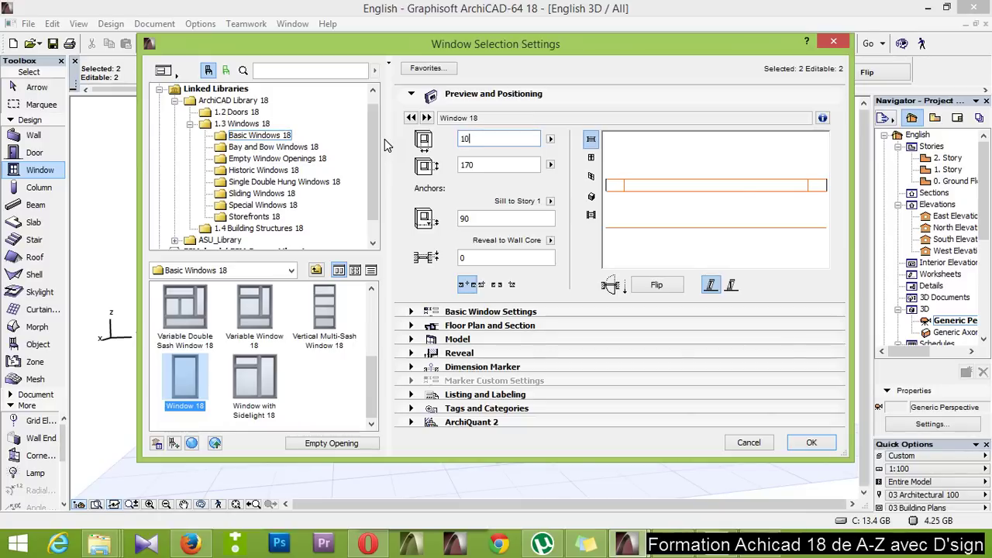
click(796, 439)
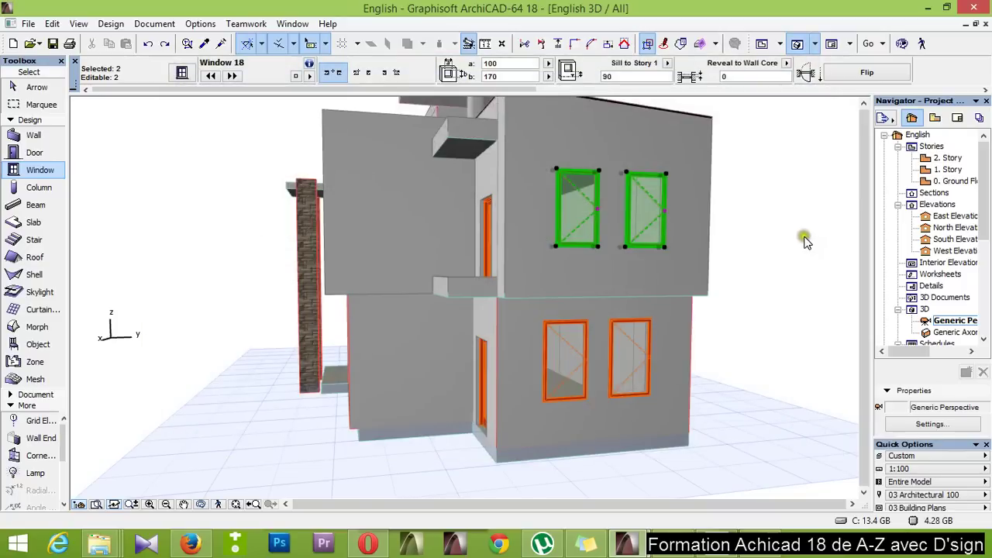
Deselect, orbit around the house to check the 100 × 170 windows, then press F2 for the 1. Story plan
click(802, 233)
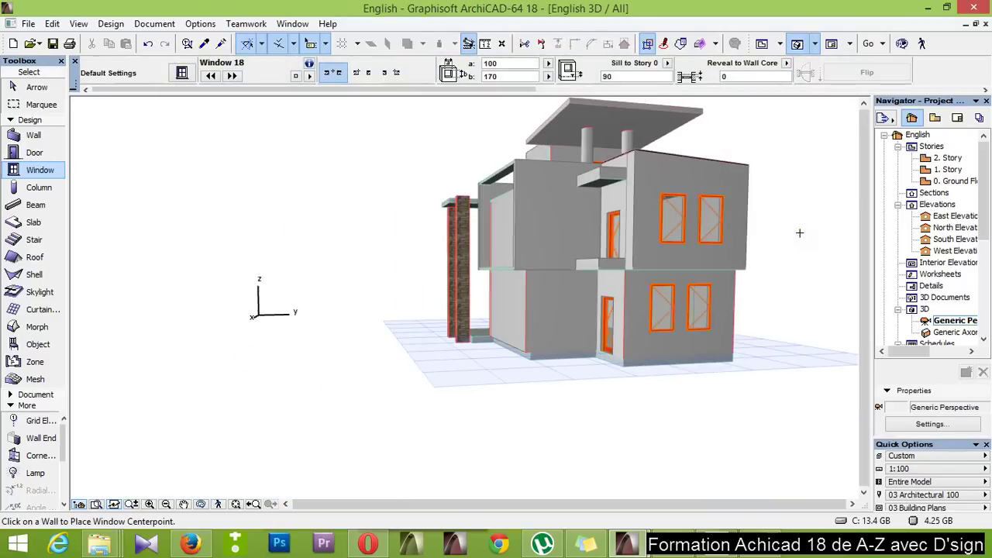
shift+middle_drag(800, 233, 529, 310)
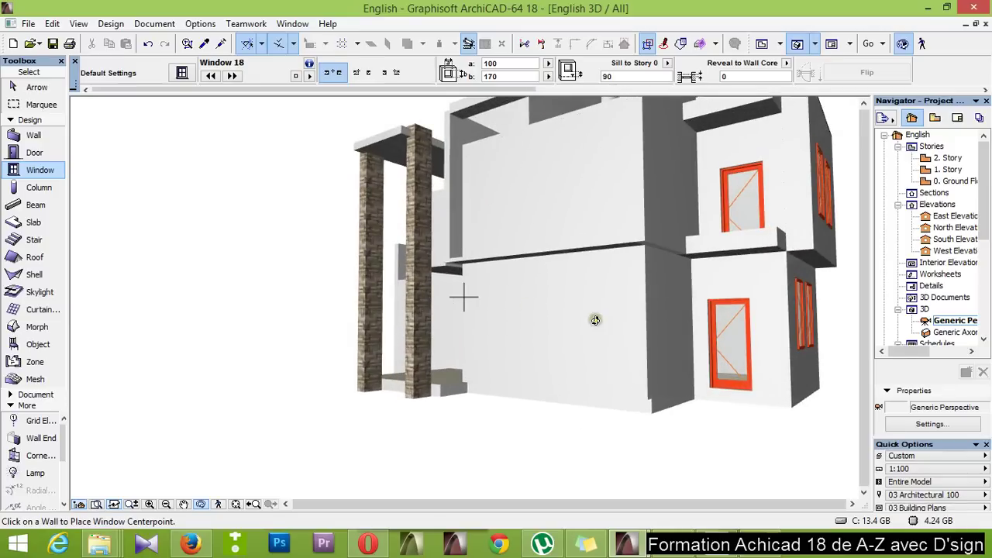
scroll(666, 377, up, 3)
shift+middle_drag(667, 377, 561, 203)
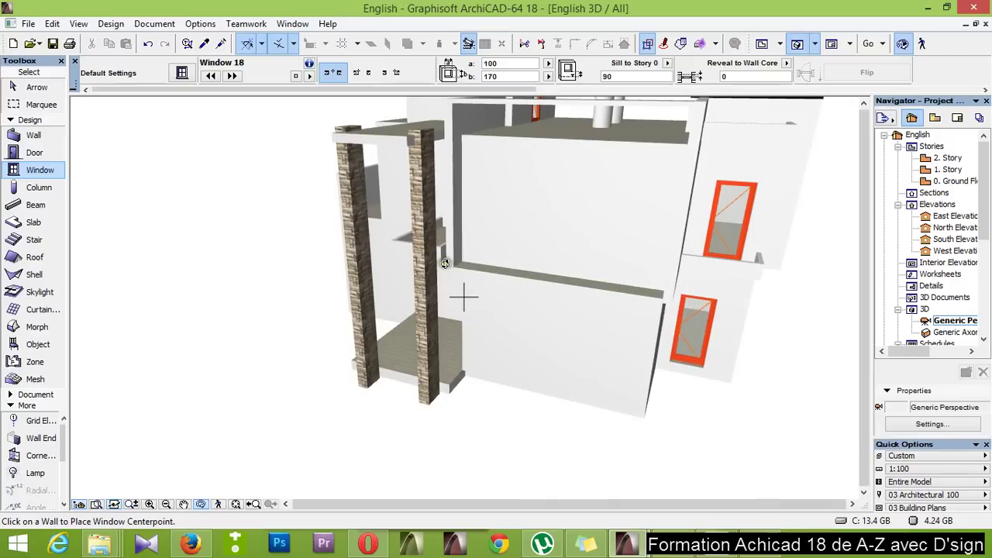
key(F2)
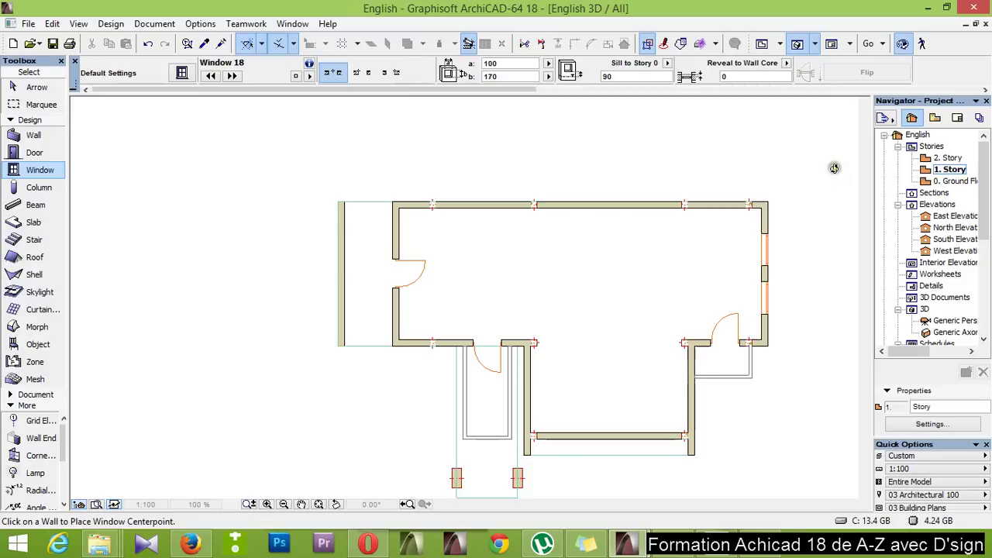
Open the 0. Ground Floor plan from the Navigator
click(960, 183)
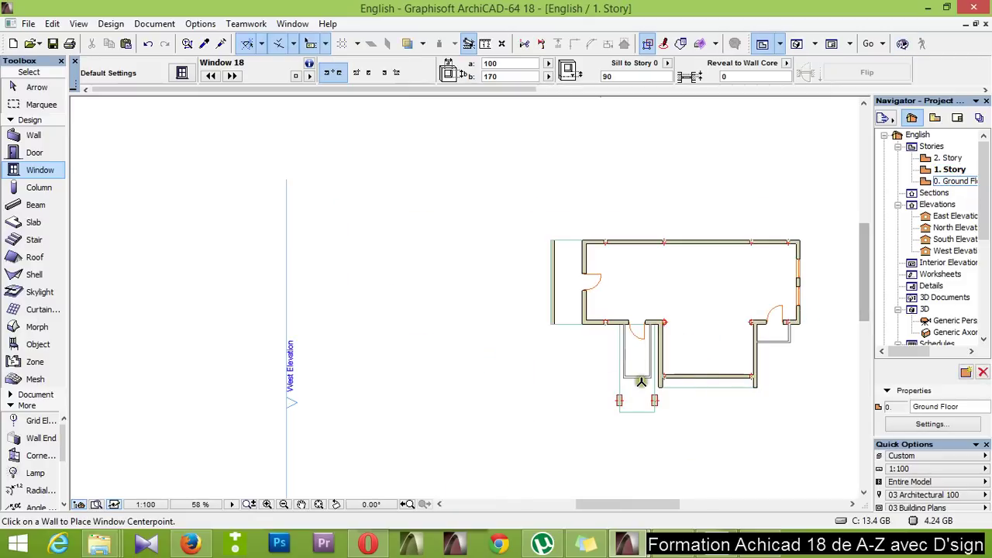
scroll(733, 392, up, 2)
scroll(799, 378, up, 3)
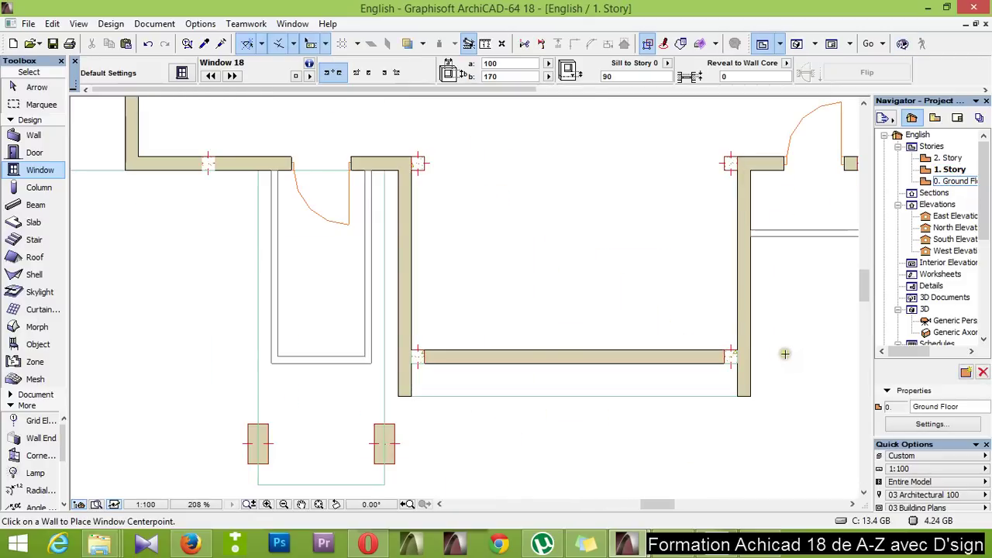
double_click(955, 182)
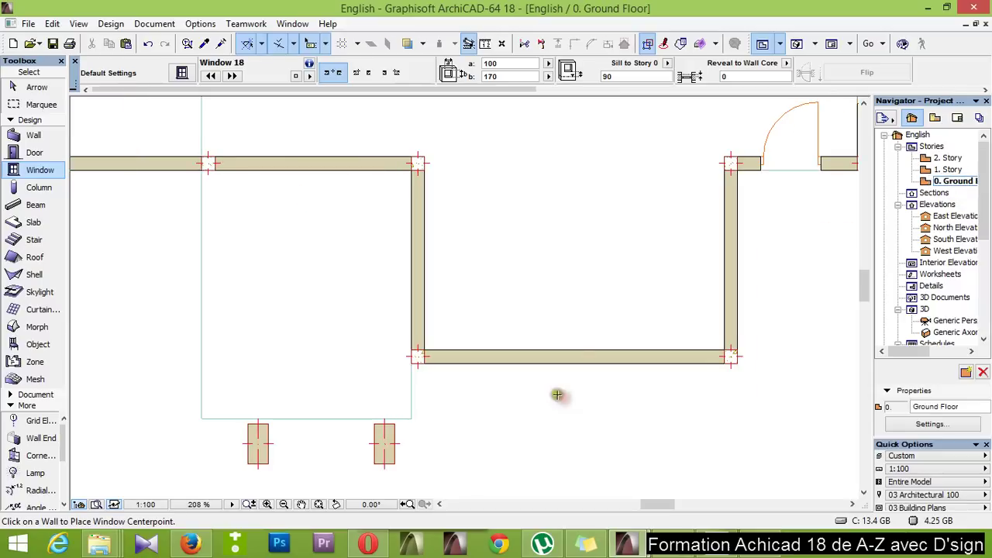
scroll(581, 328, up, 1)
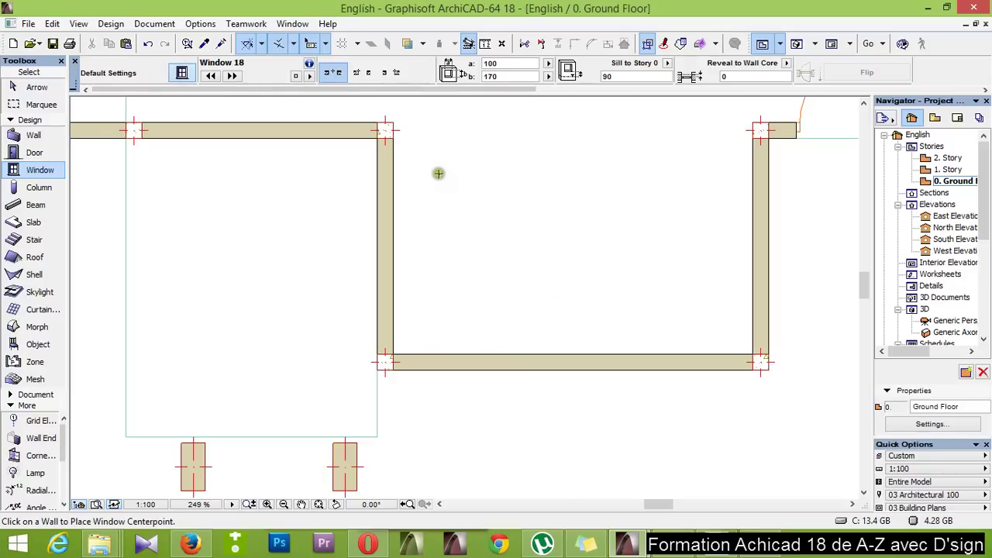
In Window Default Settings, choose the Double Window 18 type
key(ctrl+t)
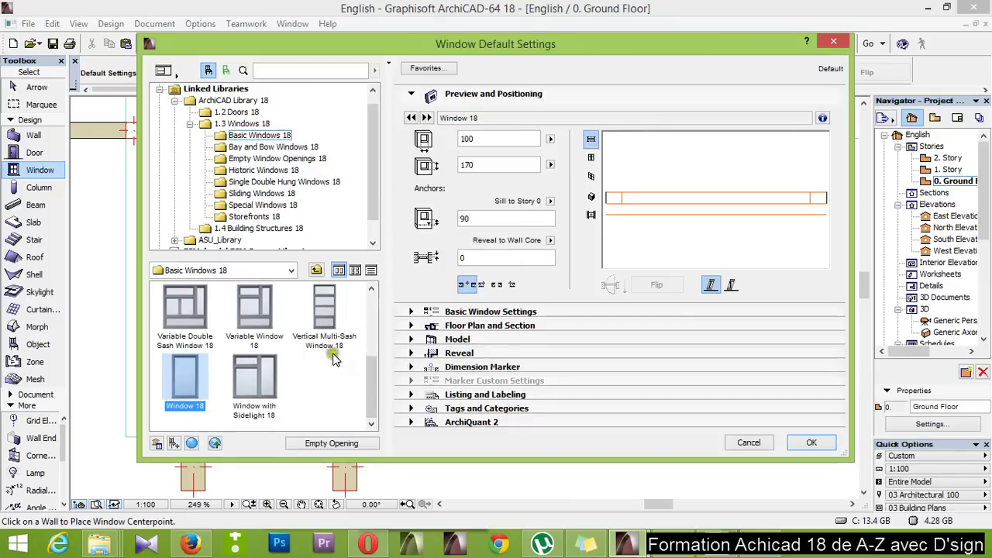
drag(371, 381, 364, 335)
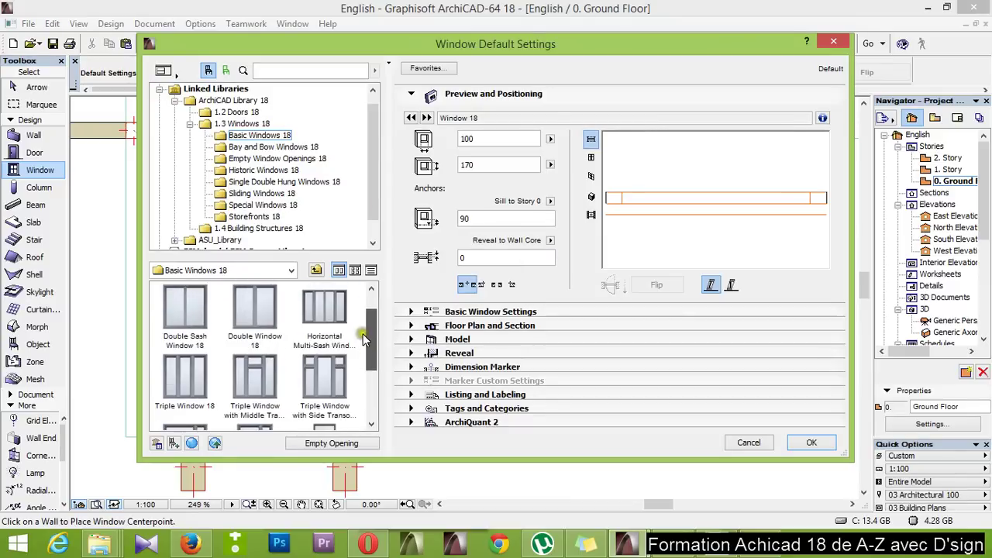
click(185, 380)
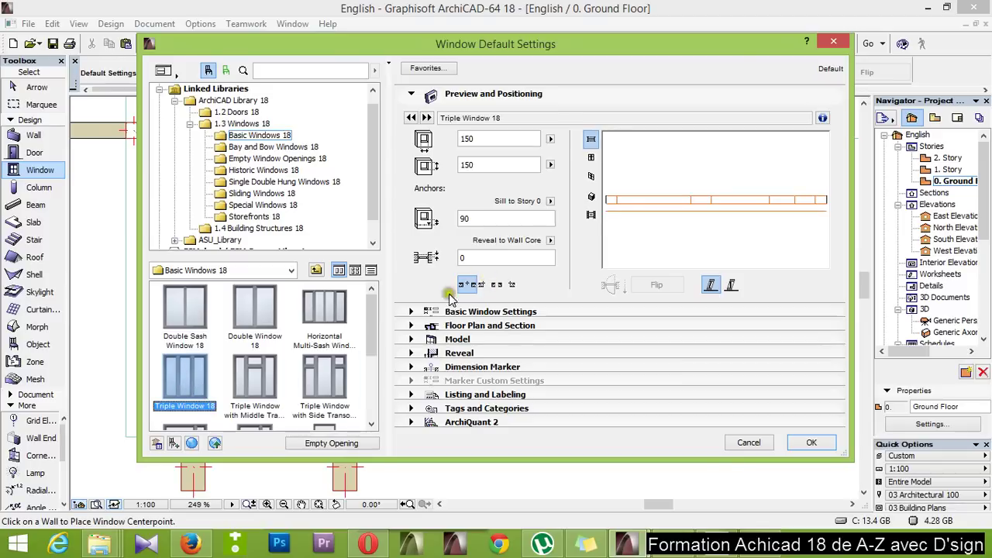
click(256, 314)
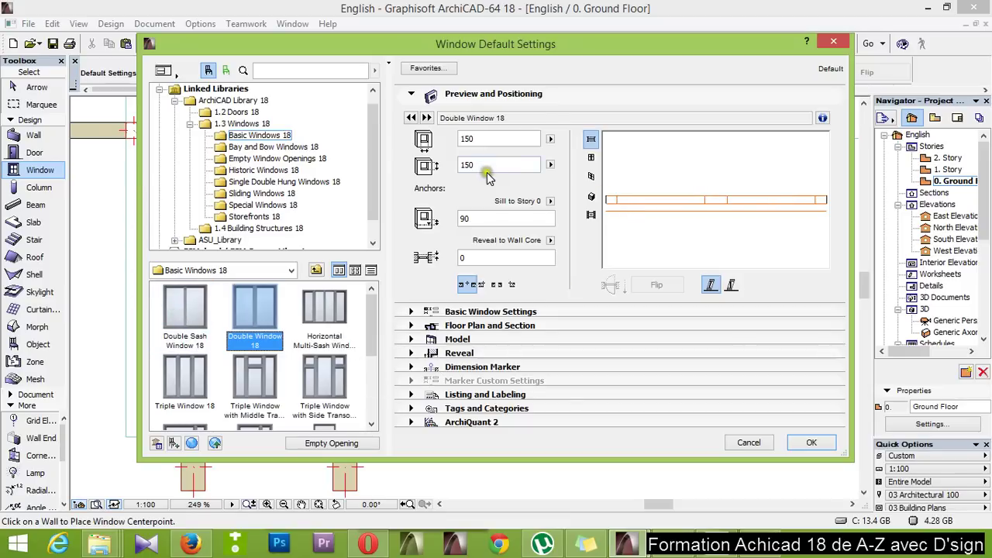
Set the window size to 163 × 240 with a 40 sill height
click(488, 139)
drag(488, 138, 422, 148)
text(16)
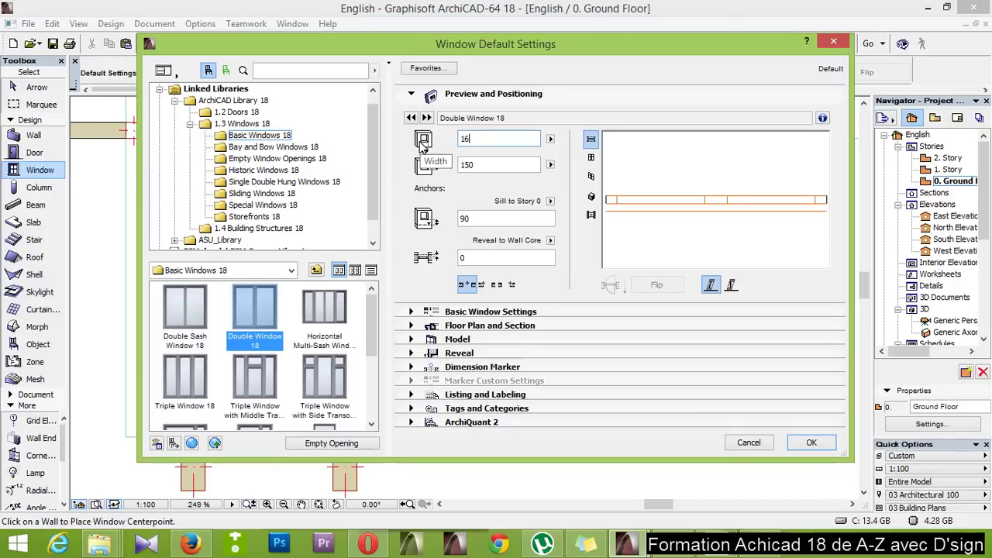
text(0)
key(BackSpace)
key(BackSpace)
text(50)
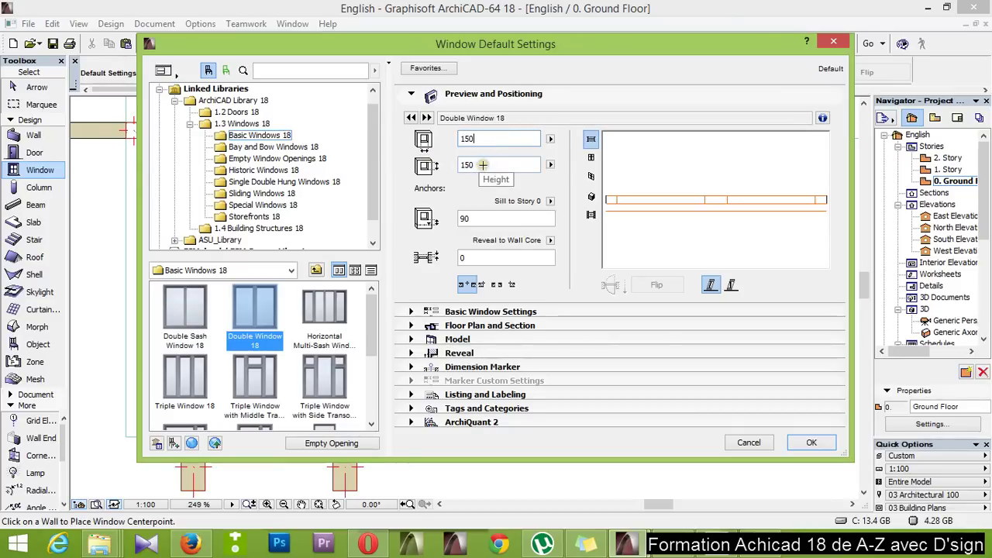
drag(482, 164, 413, 164)
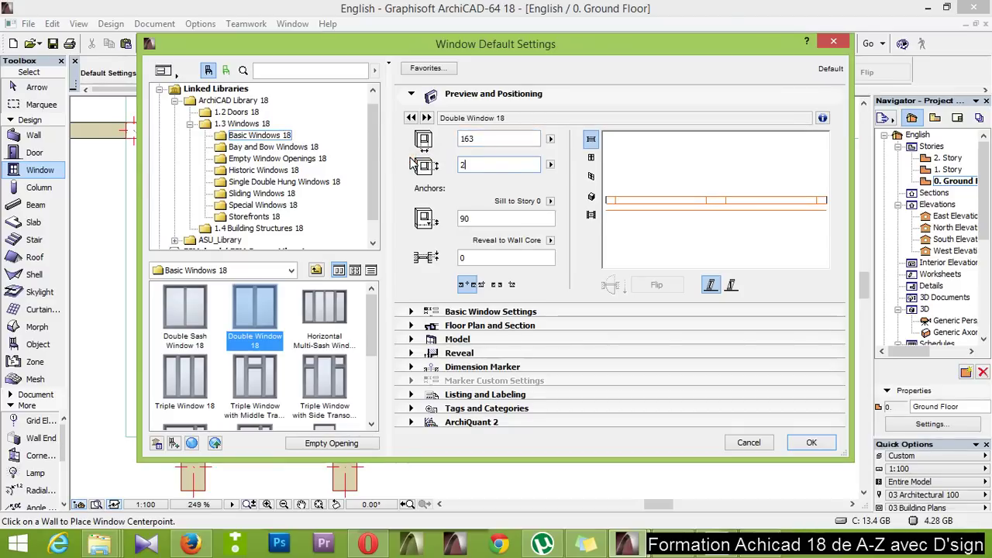
click(372, 208)
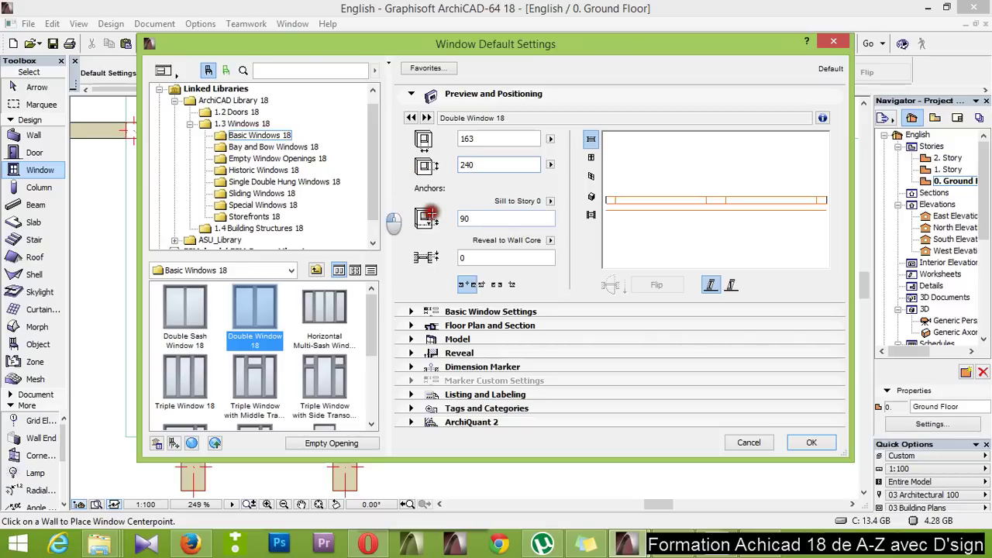
double_click(475, 219)
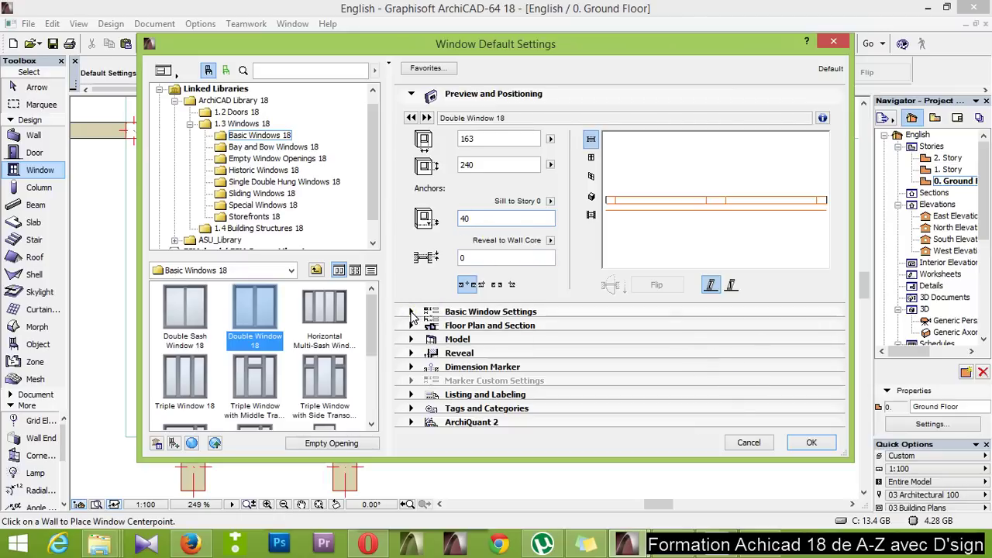
click(411, 312)
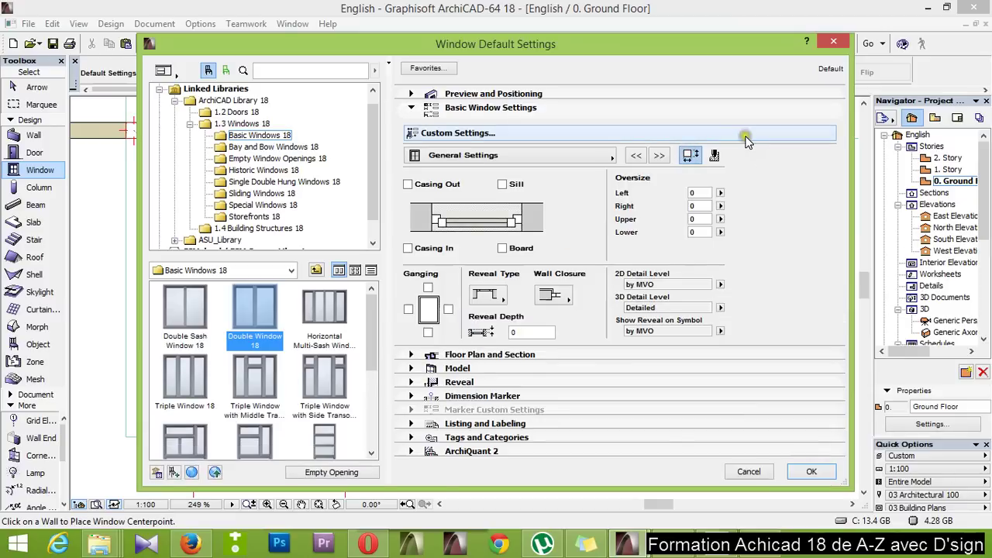
Under All Parameters > Surfaces, set the outside and inside frame surfaces to Paint - Cadmium Orange
click(746, 138)
click(896, 145)
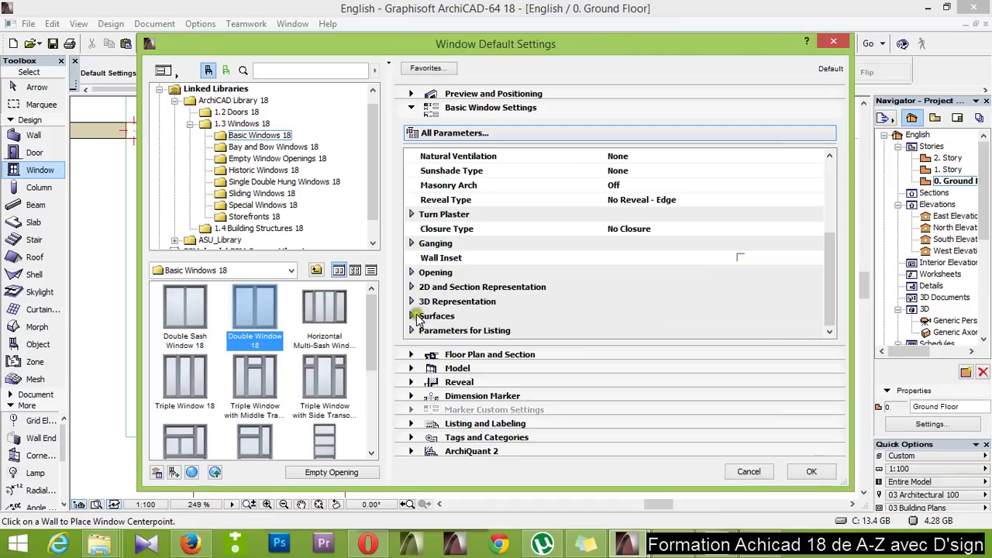
click(416, 318)
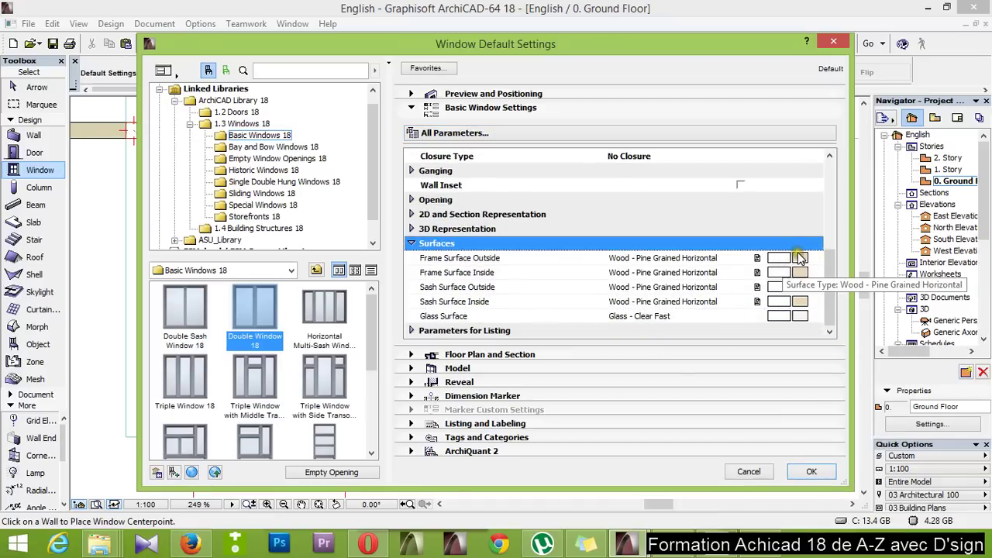
click(801, 258)
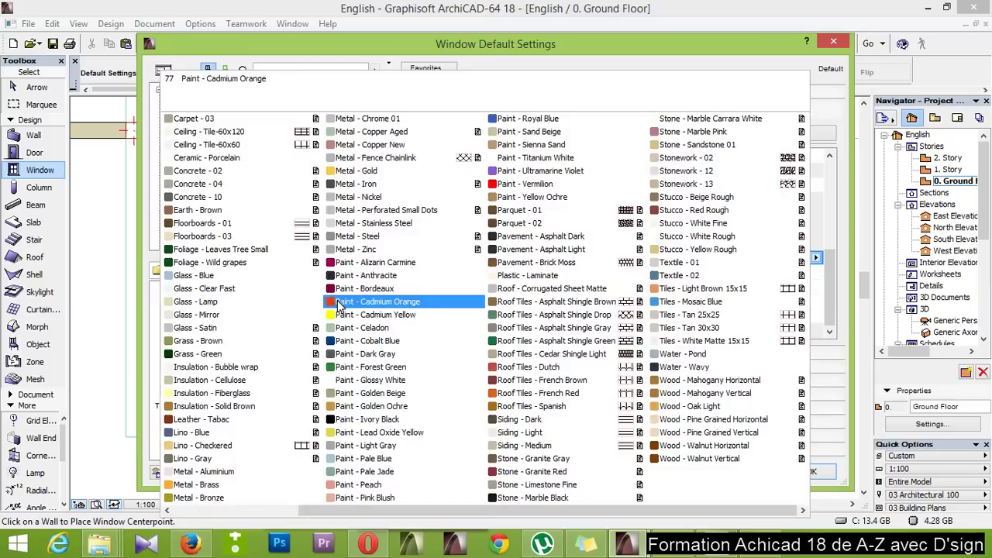
click(337, 303)
click(802, 272)
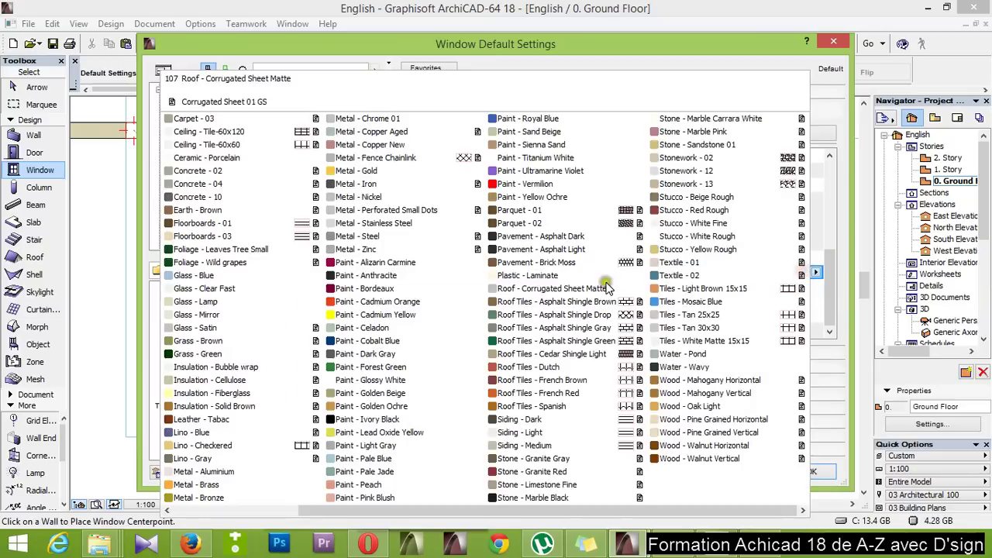
click(375, 302)
Set the outside and inside sash surfaces to Cadmium Orange and confirm the settings
click(801, 287)
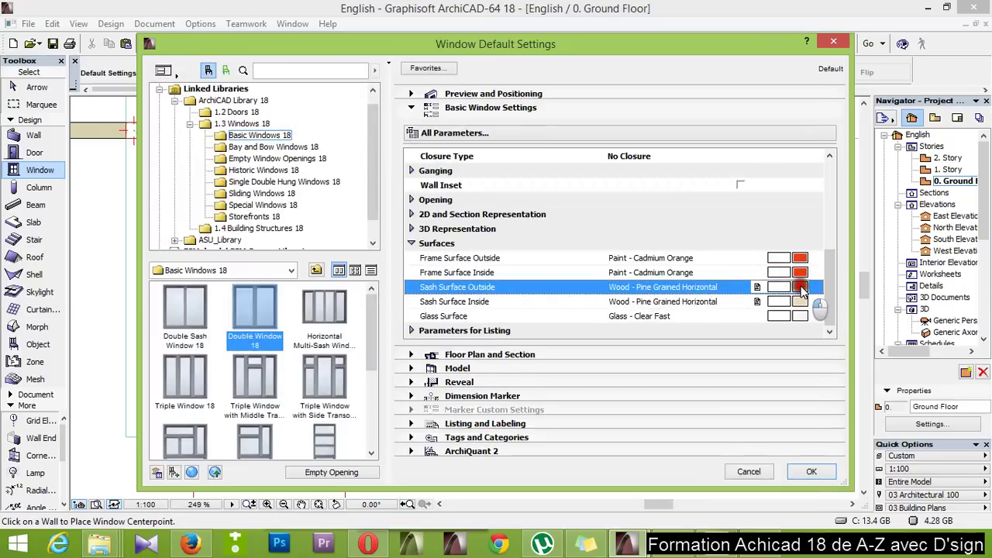
click(801, 288)
click(341, 305)
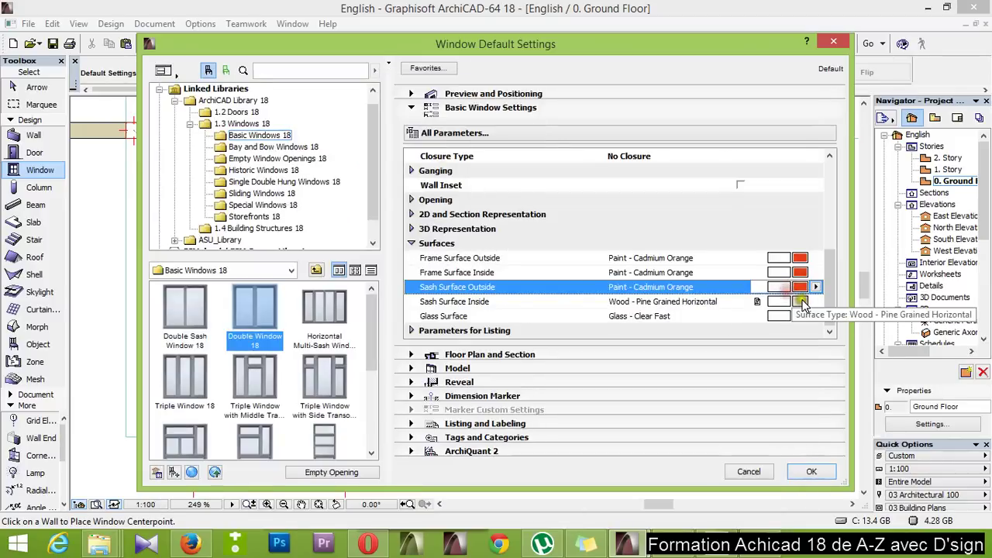
click(801, 303)
click(340, 303)
click(801, 473)
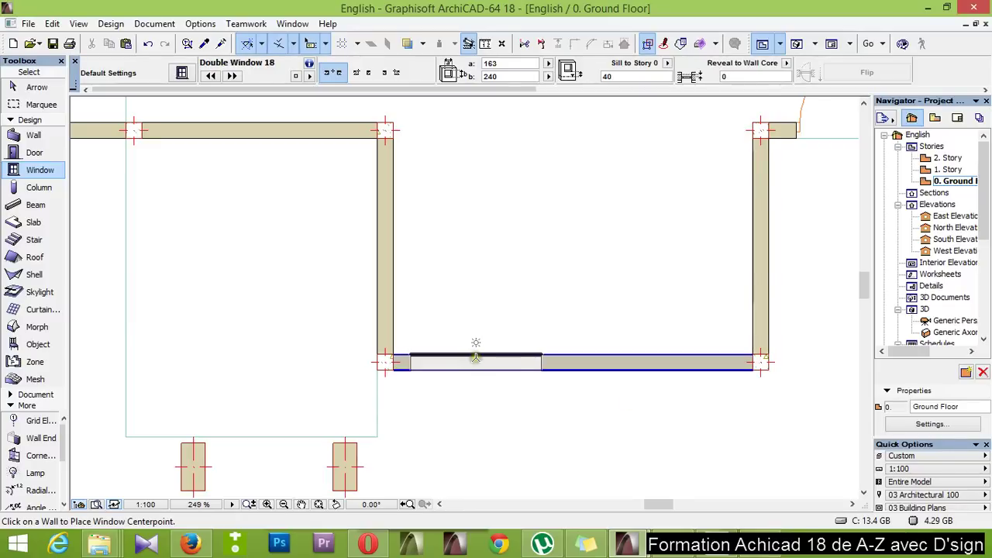
Place two Double Windows side by side in the bottom wall, corner-anchored from its left end
click(396, 72)
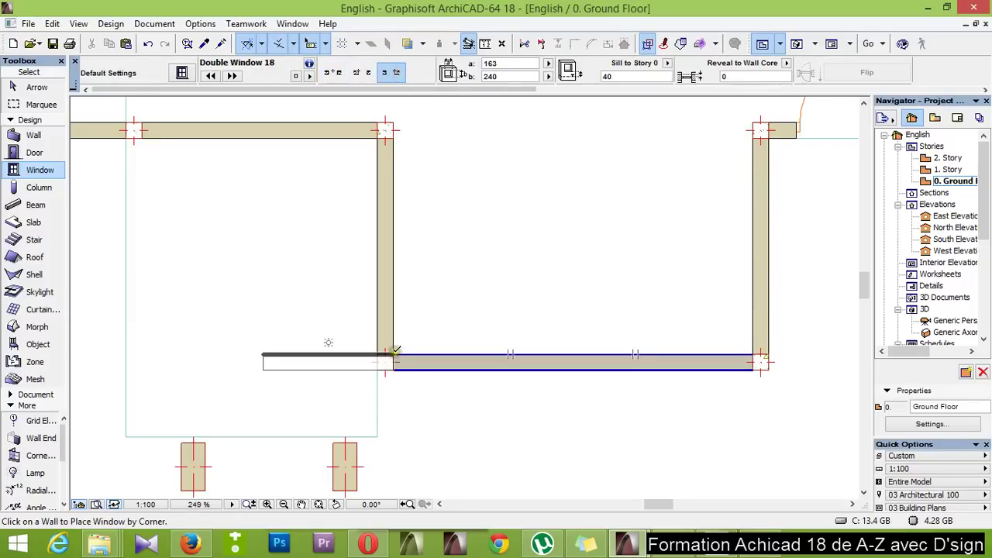
click(359, 72)
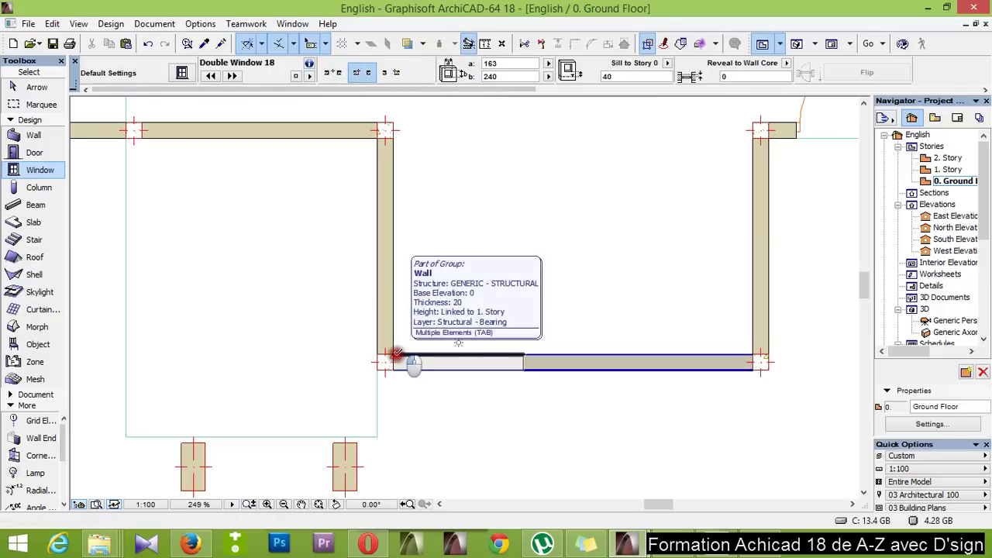
click(395, 356)
scroll(527, 364, up, 3)
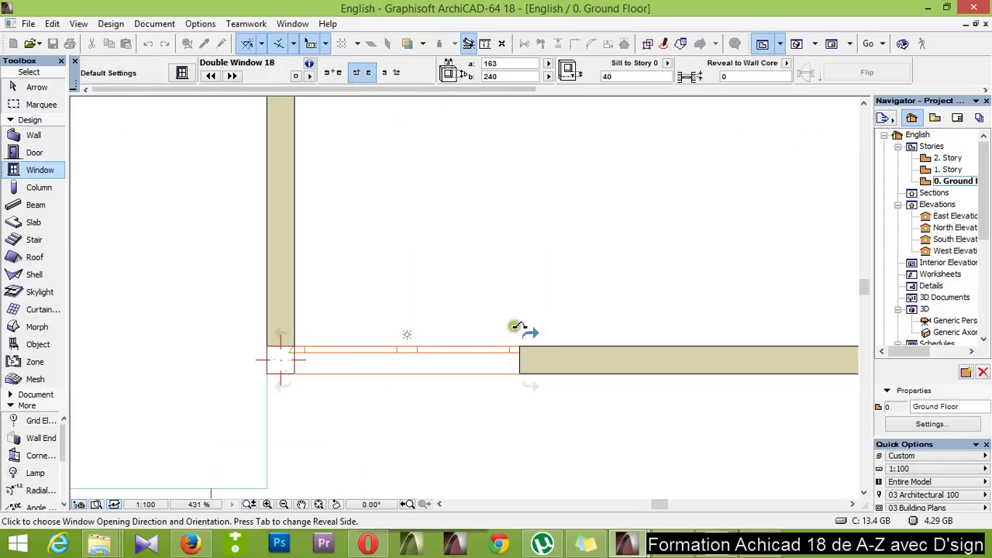
click(526, 298)
click(510, 366)
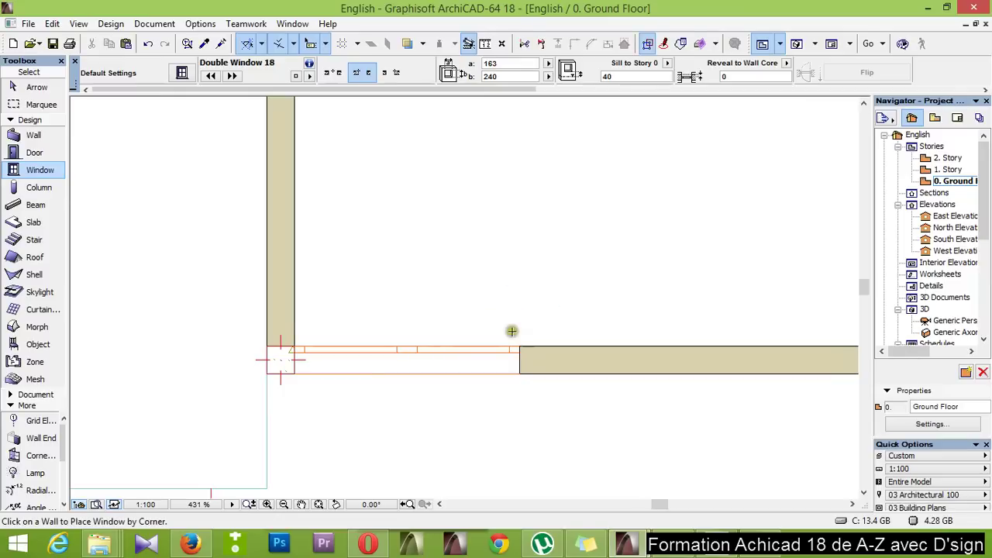
click(497, 338)
scroll(452, 317, down, 3)
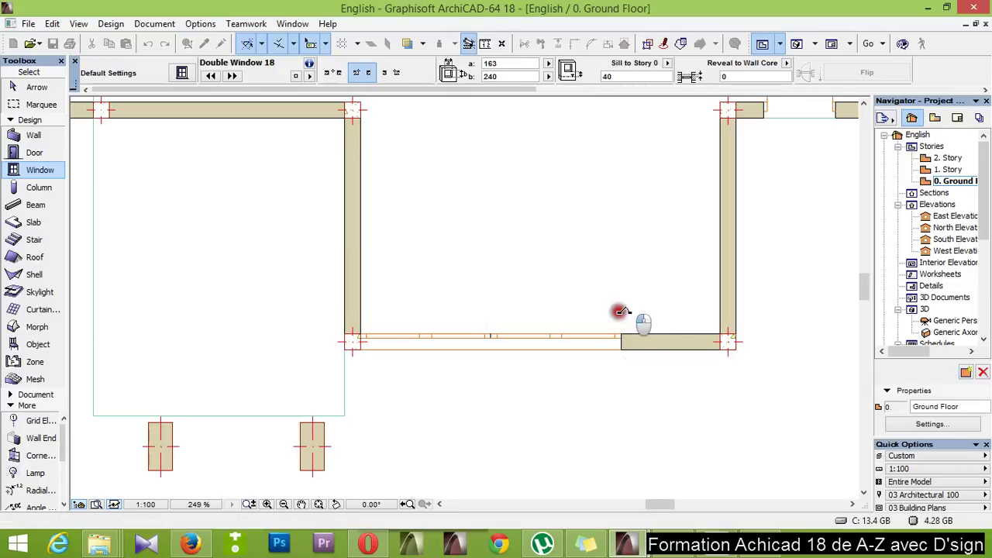
click(624, 337)
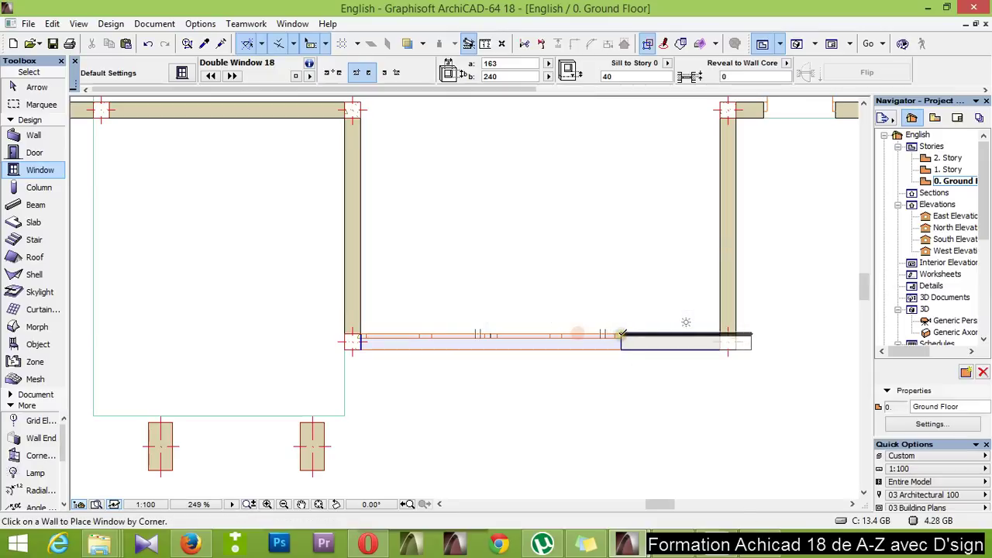
key(Escape)
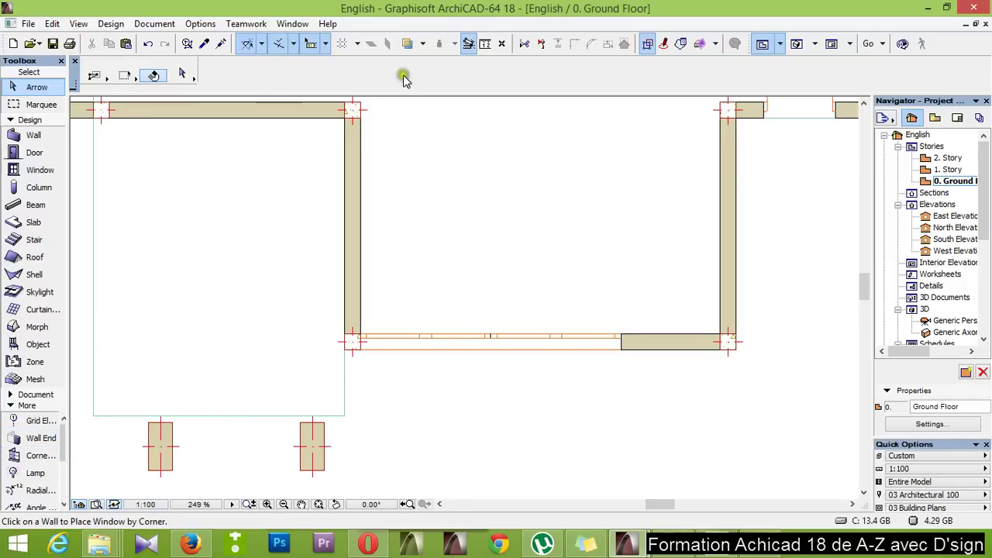
Measure the 450 bottom-wall span between corners, then select the left double window
click(483, 44)
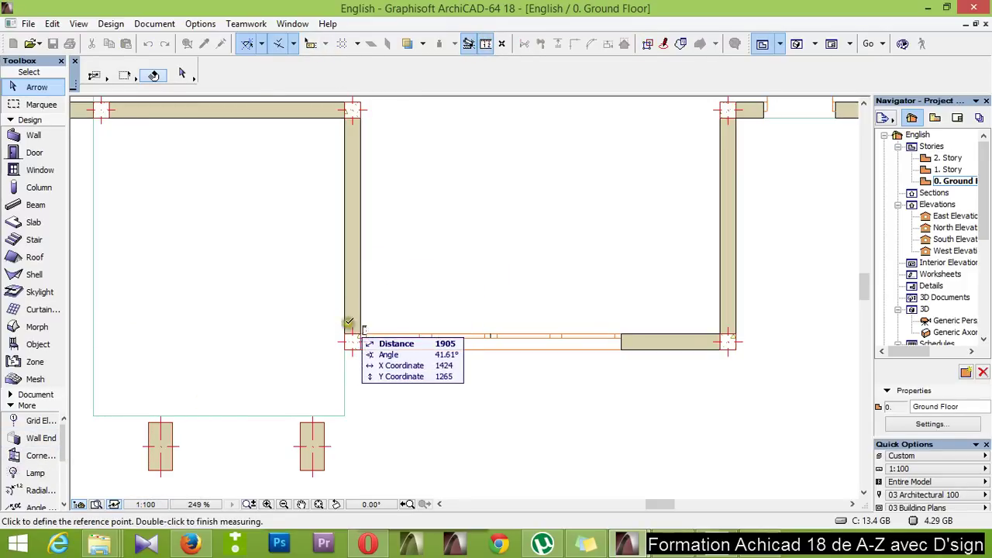
click(360, 335)
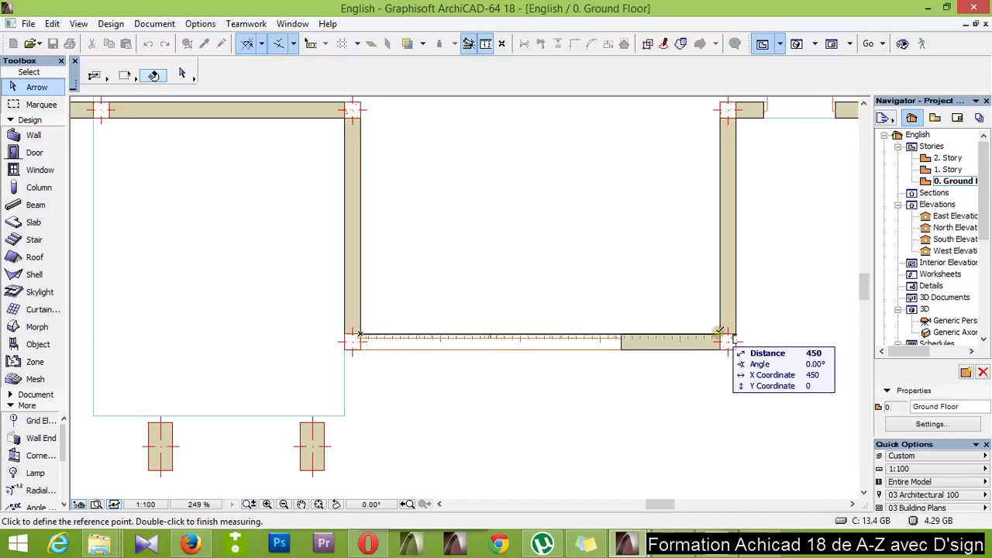
click(721, 330)
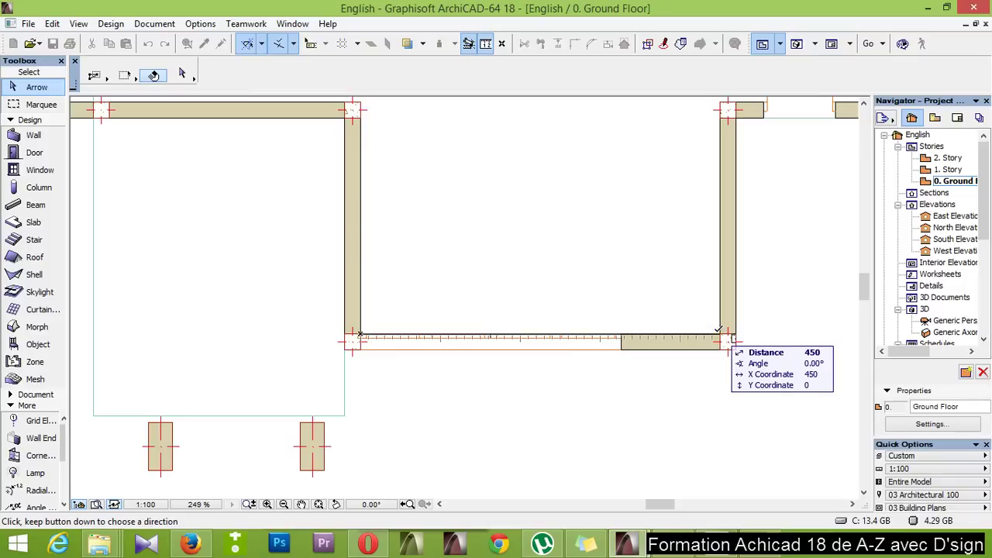
click(720, 330)
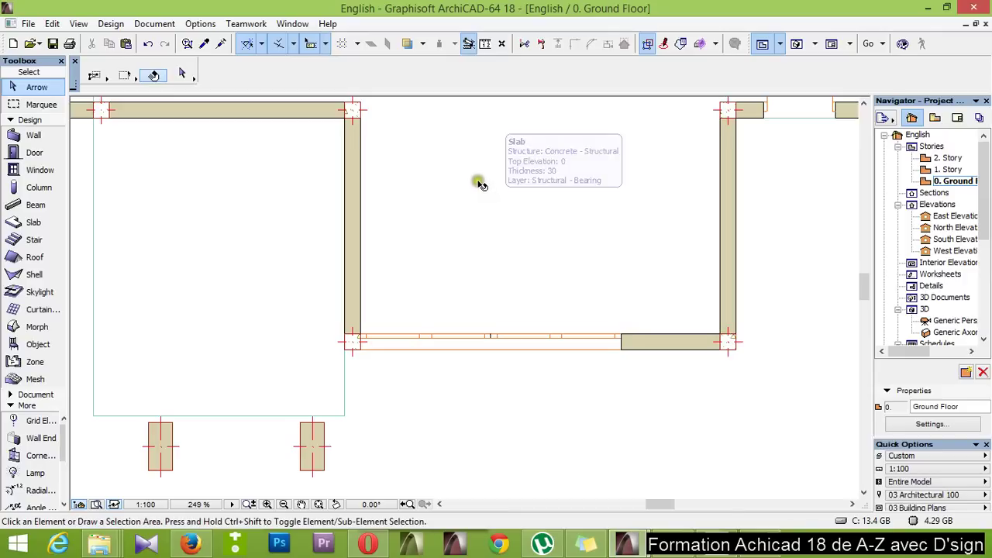
click(461, 348)
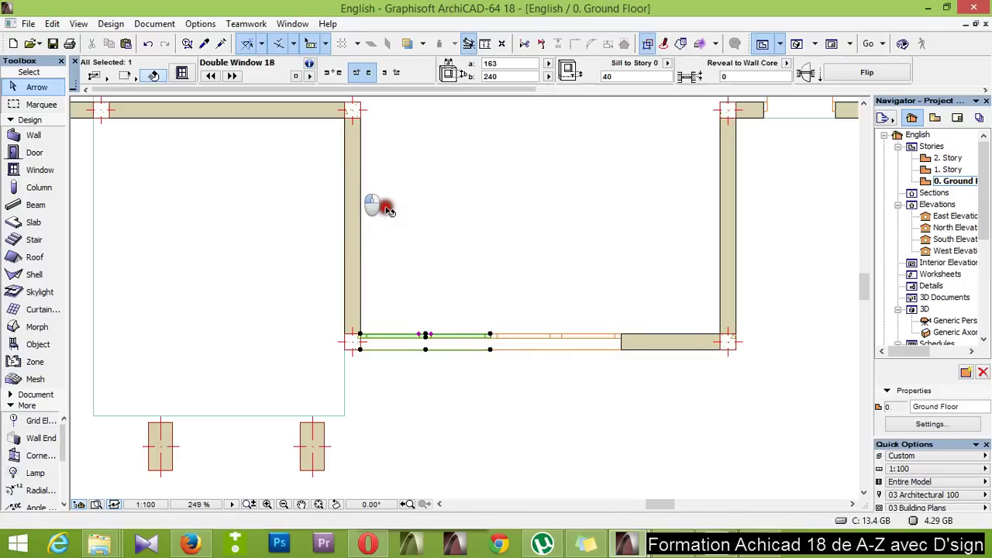
click(182, 71)
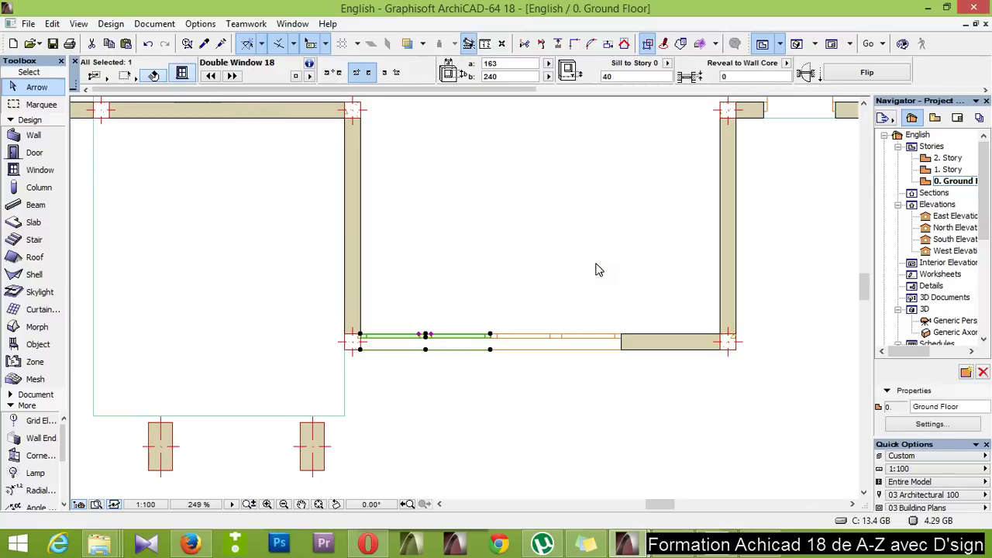
Narrow the selected left window from 163 to 150 wide
key(ctrl+t)
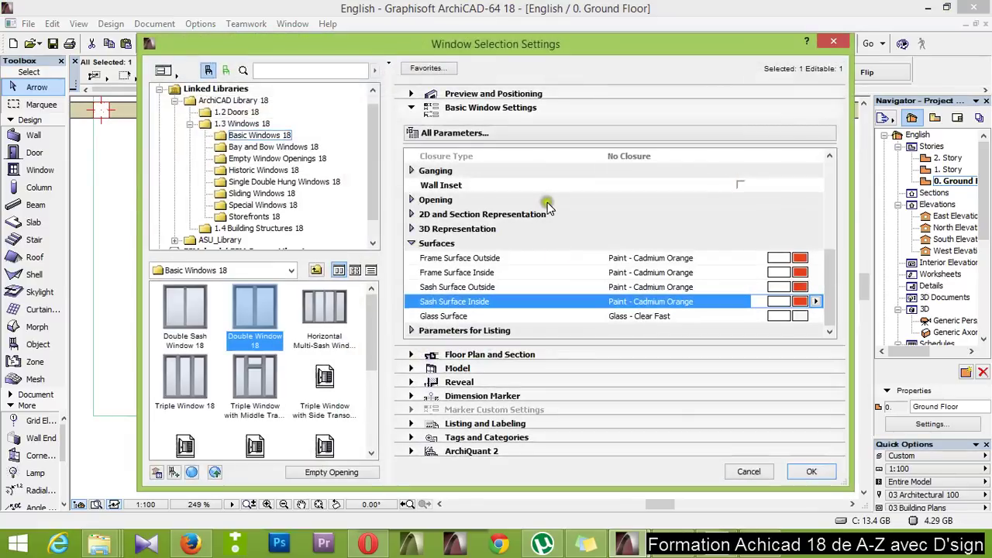
click(419, 95)
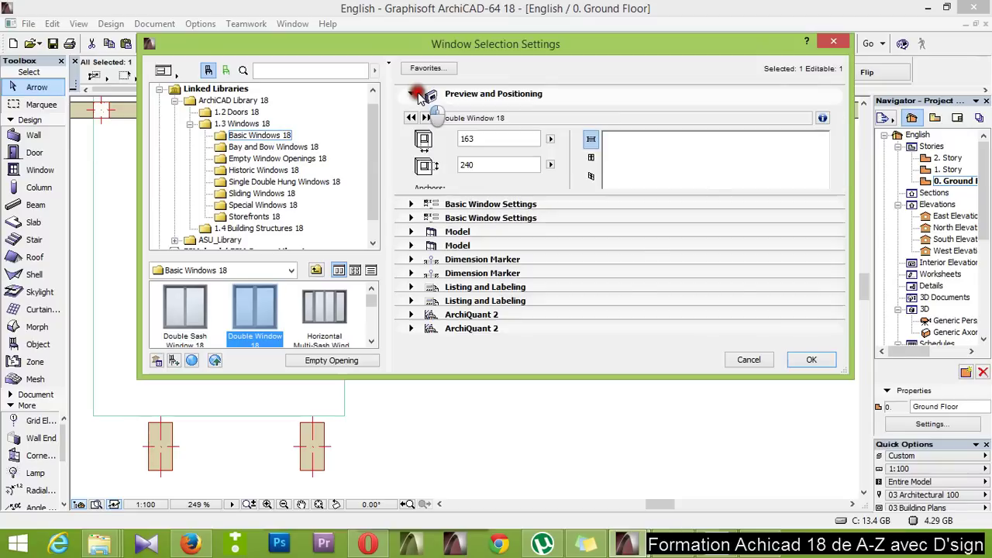
click(464, 138)
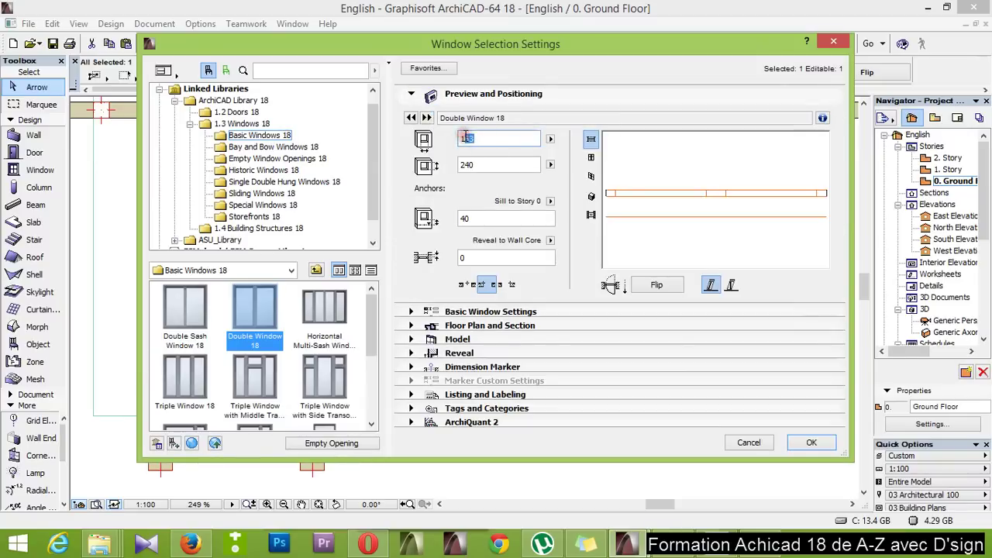
text(150)
click(811, 443)
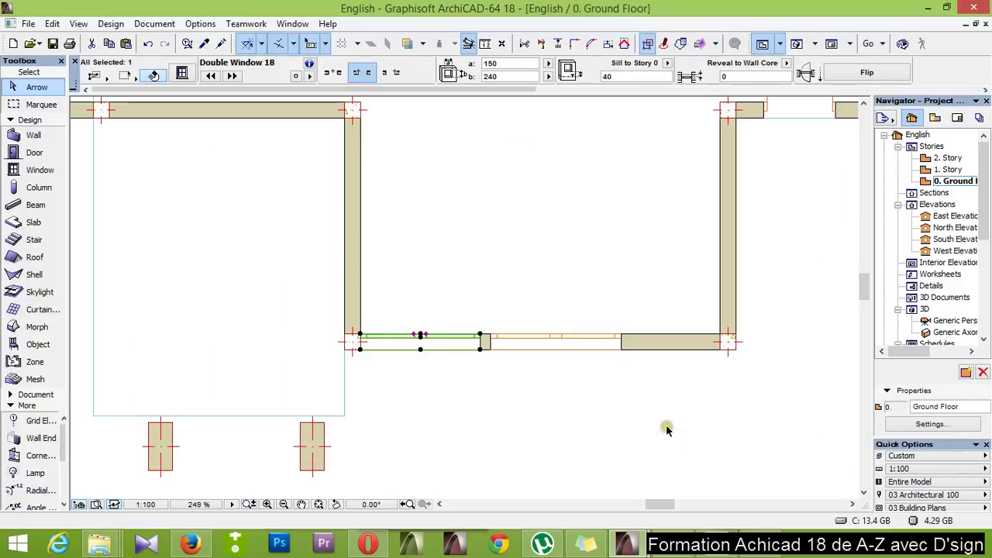
Set the second front-wall window's width to 150 in the Info Box
click(666, 432)
scroll(492, 341, up, 2)
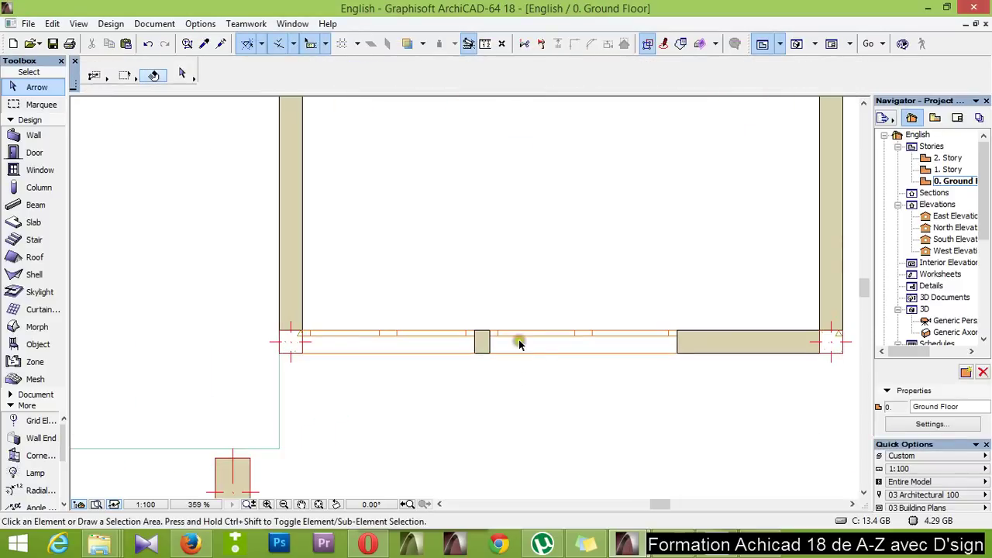
click(534, 341)
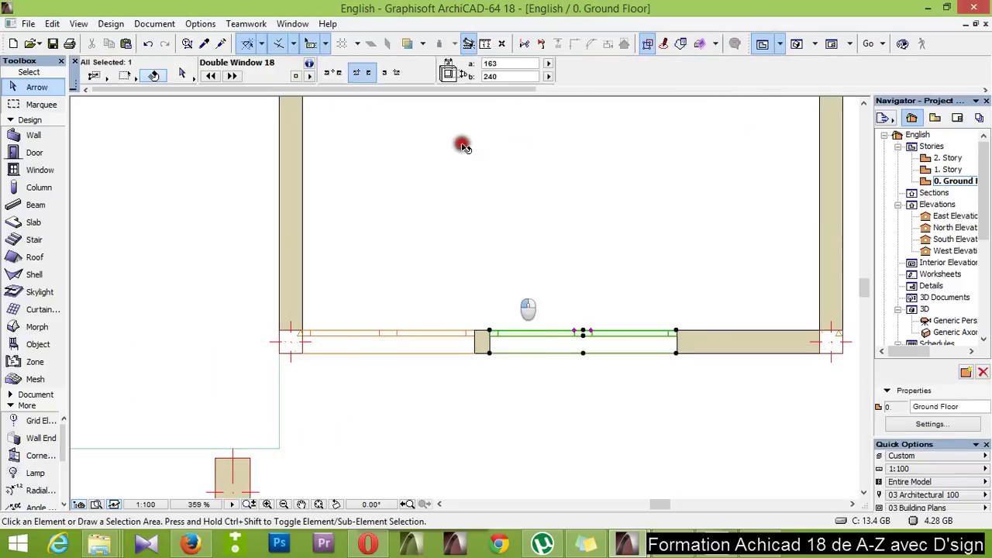
click(512, 68)
text(150)
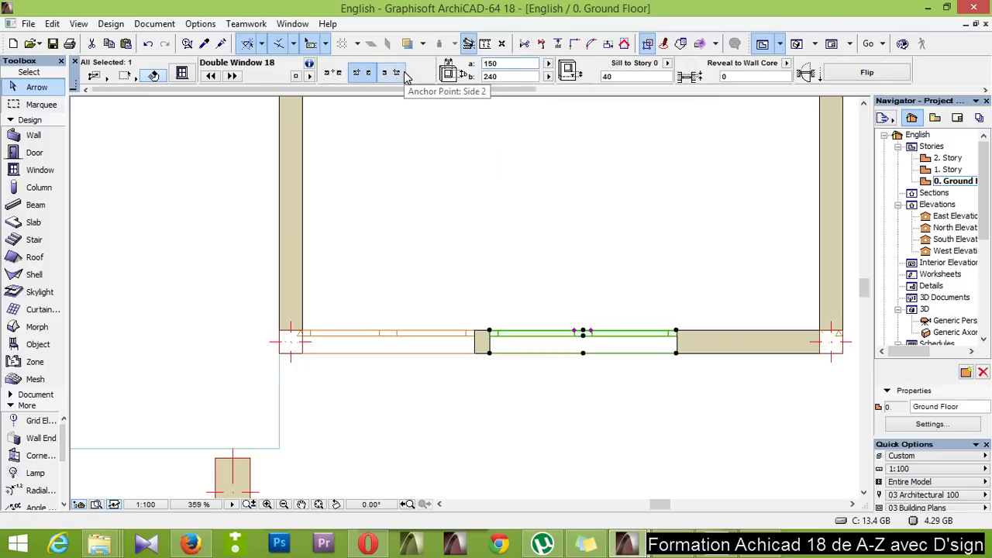
key(Return)
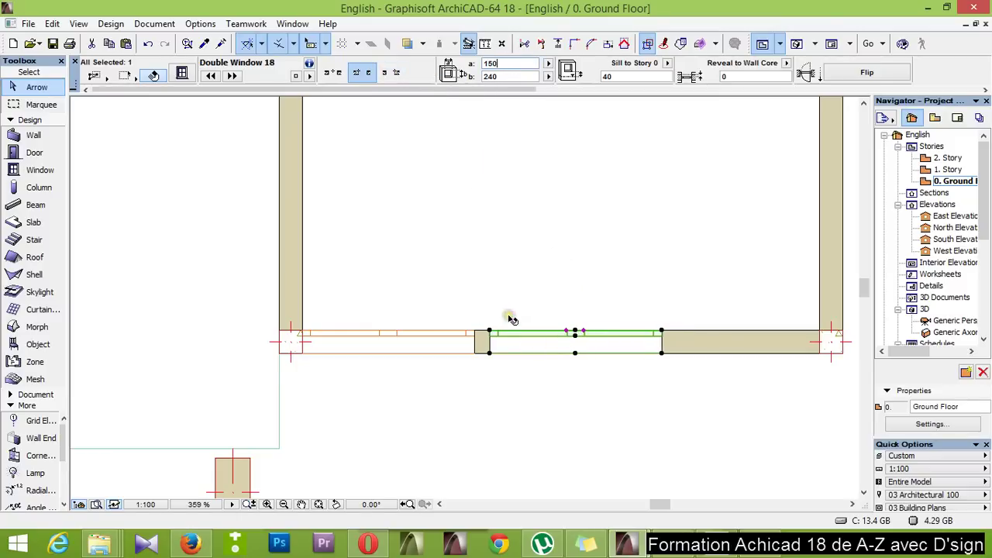
Drag the second window right so it ends at the wall's right end
key(ctrl+d)
click(491, 332)
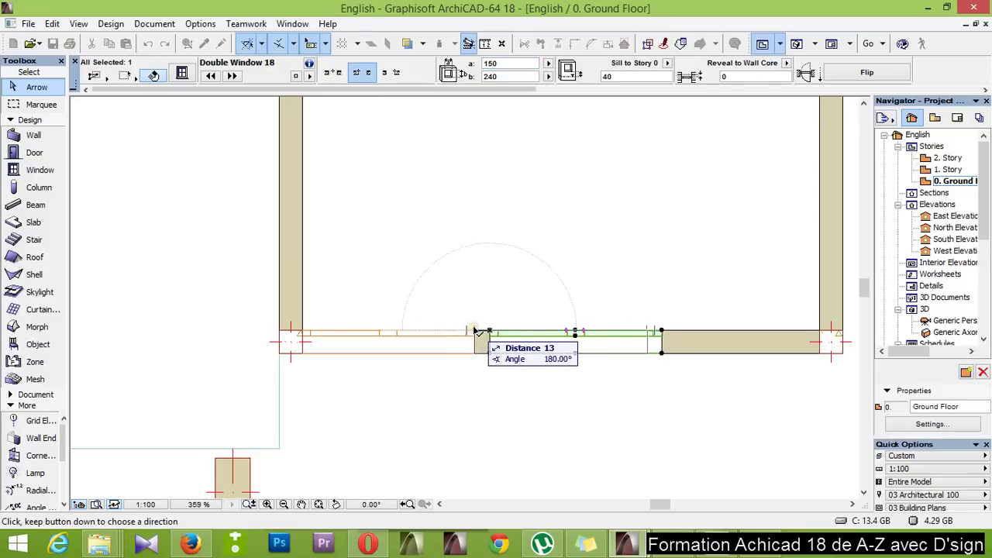
click(474, 331)
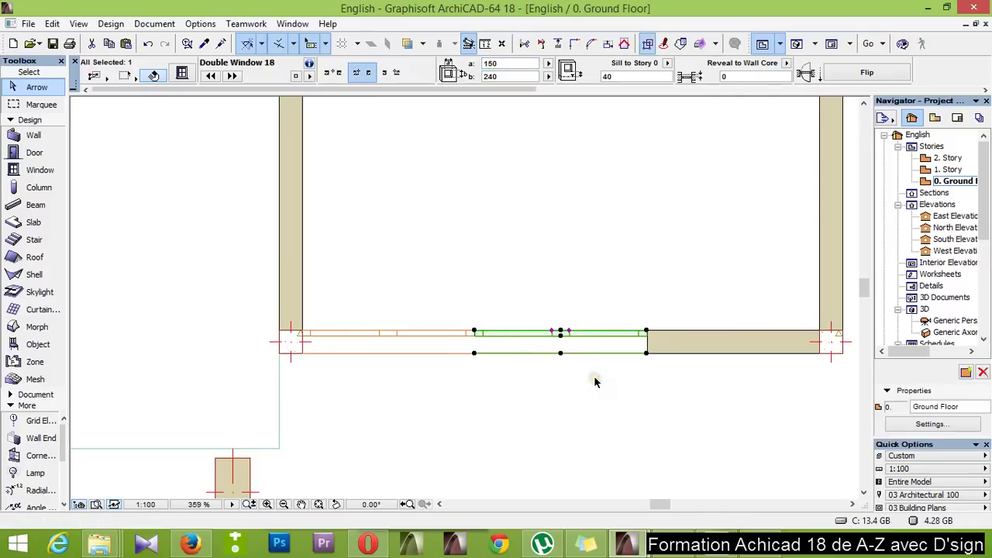
key(ctrl+d)
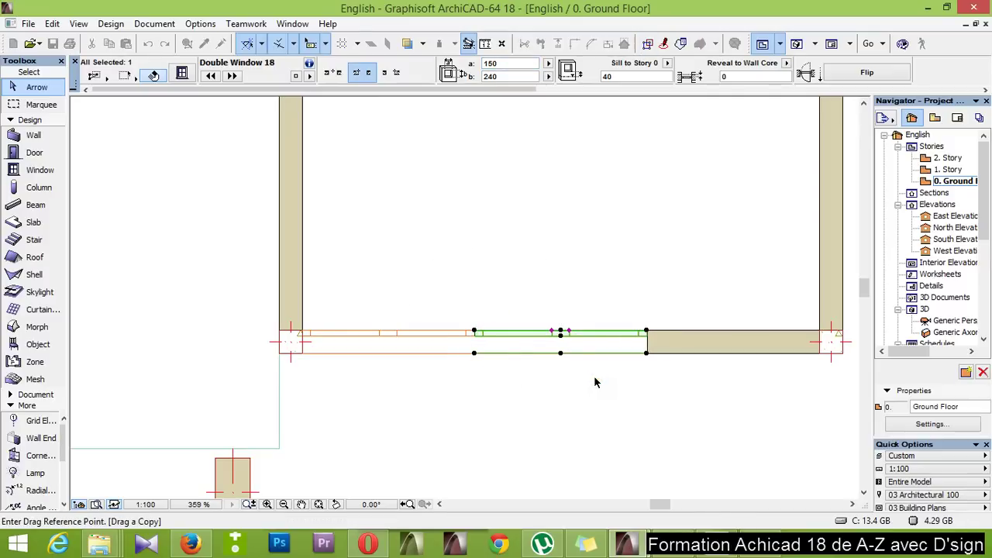
click(474, 331)
click(648, 341)
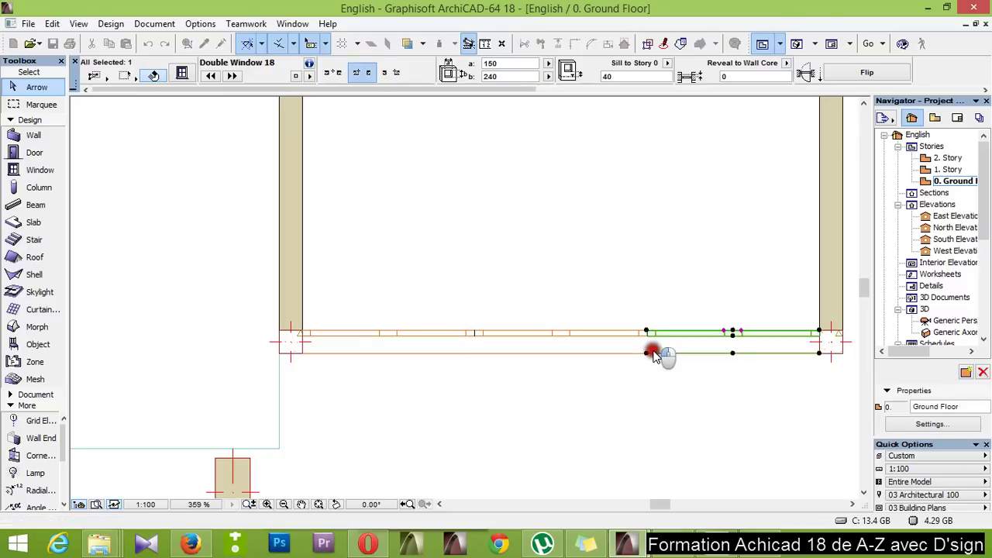
click(729, 409)
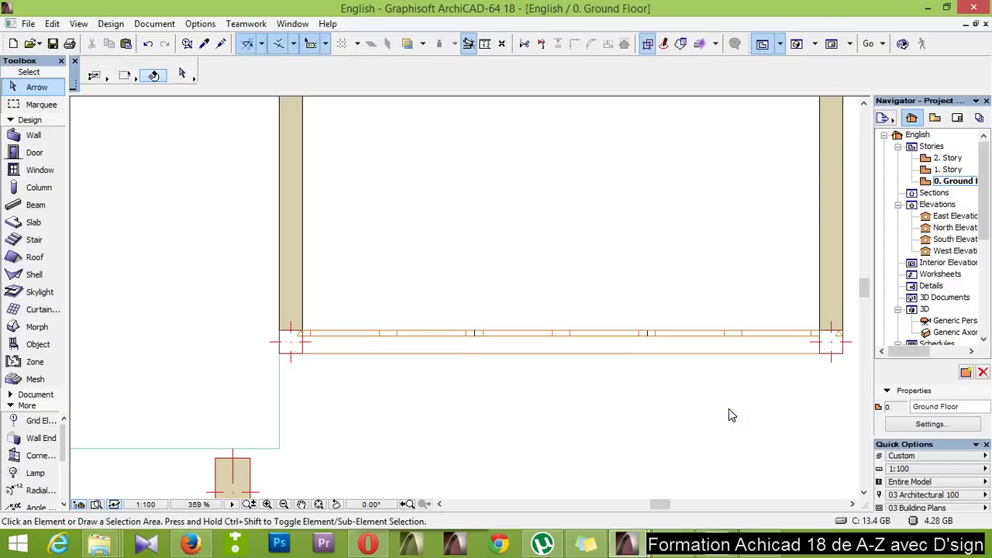
key(F3)
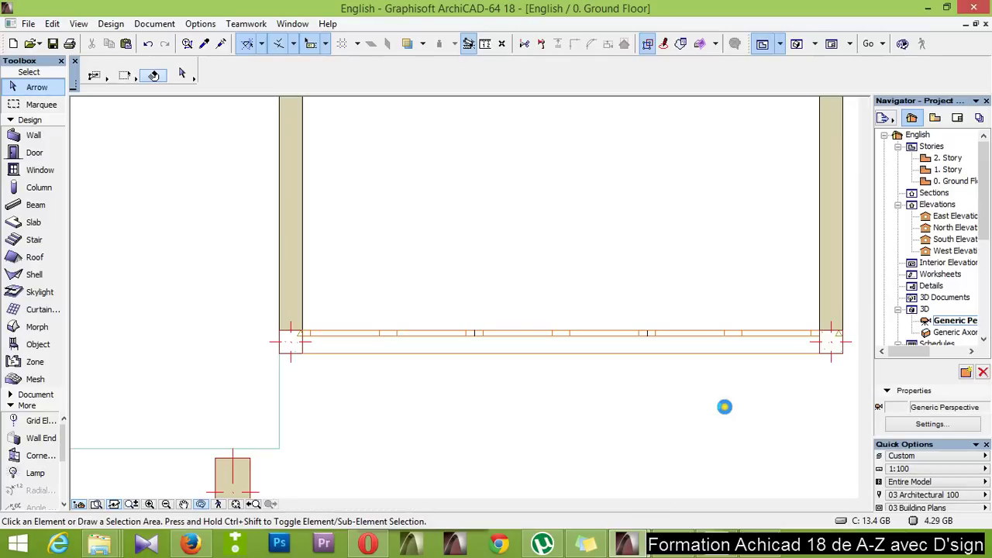
drag(725, 407, 674, 423)
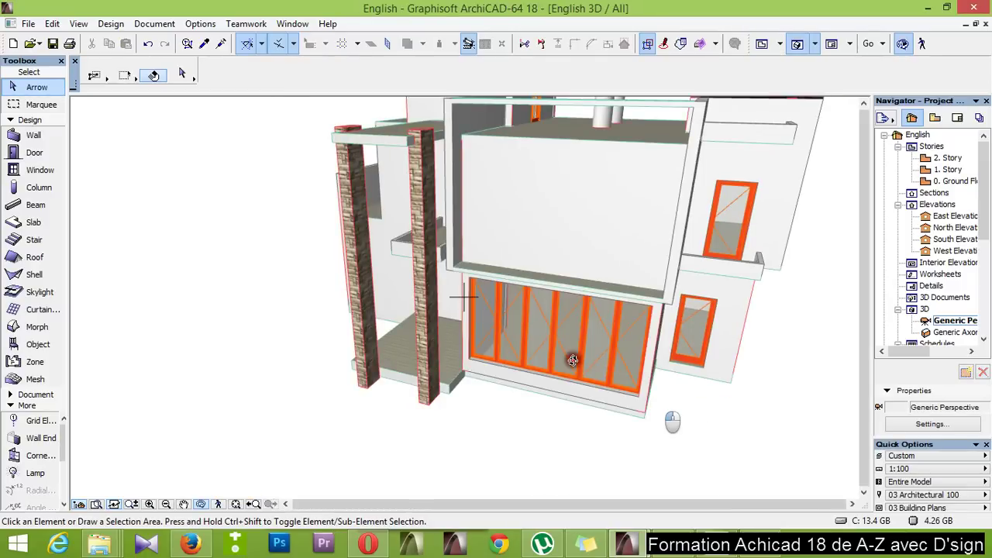
mouse_move(573, 360)
mouse_down()
mouse_move(587, 372)
mouse_move(567, 316)
mouse_move(454, 393)
mouse_move(589, 326)
mouse_up()
scroll(582, 326, up, 4)
drag(565, 364, 587, 346)
key(F2)
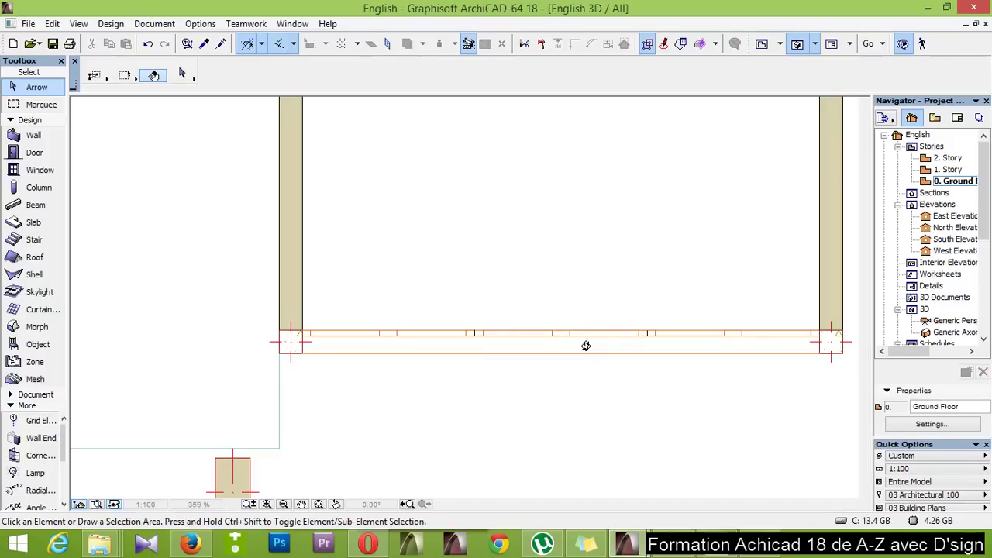
Open the 1. Story floor plan and select the Window tool
click(965, 169)
click(950, 169)
scroll(857, 214, down, 4)
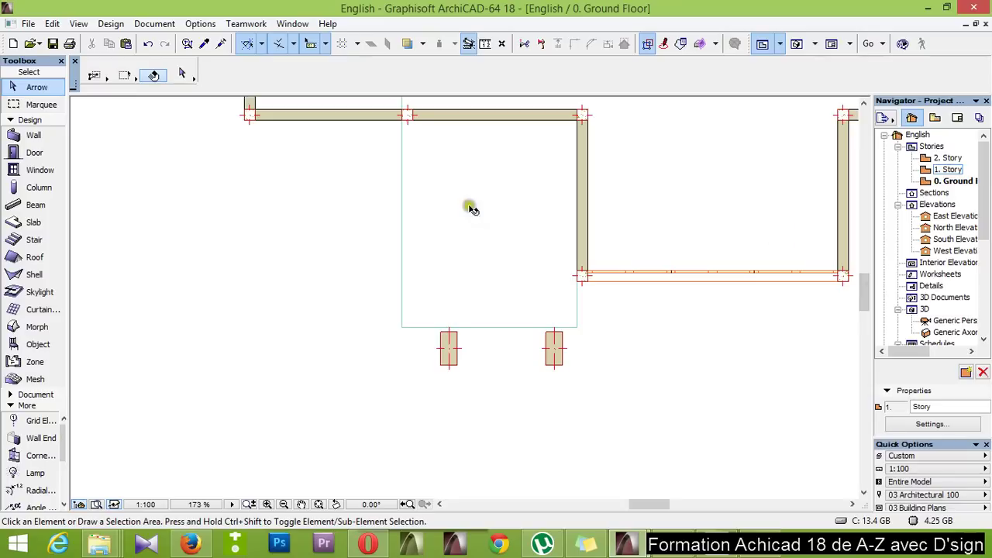
scroll(777, 219, up, 1)
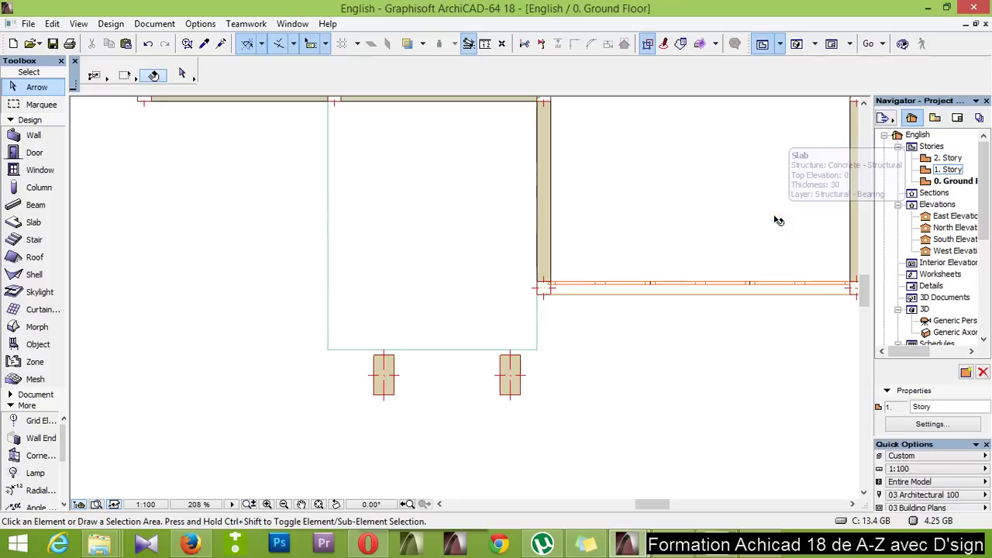
click(947, 170)
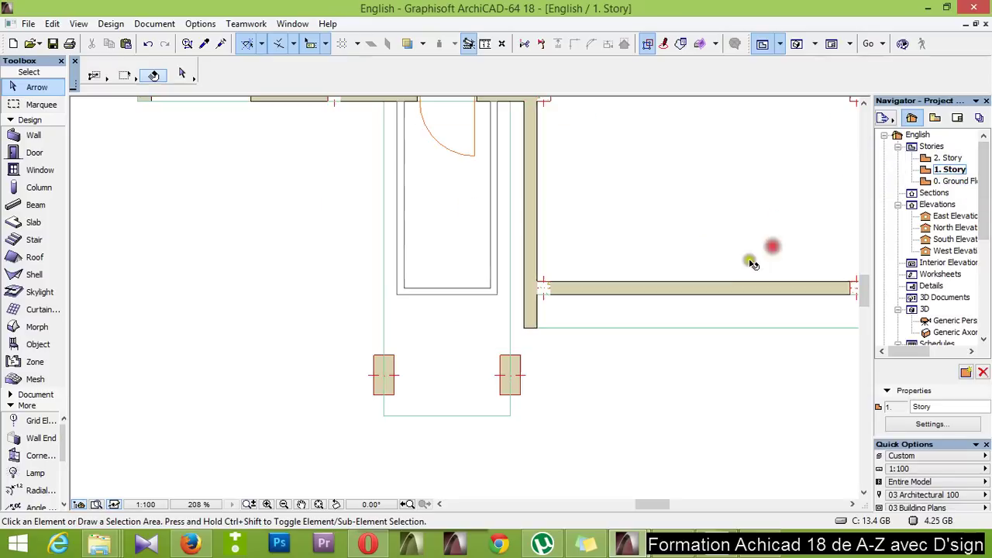
scroll(509, 261, down, 2)
scroll(711, 231, up, 6)
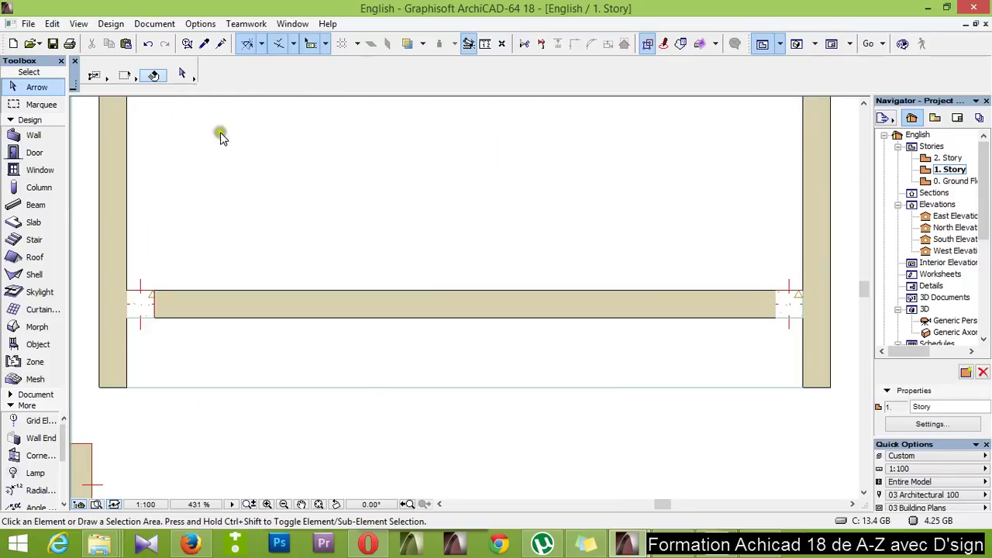
click(21, 171)
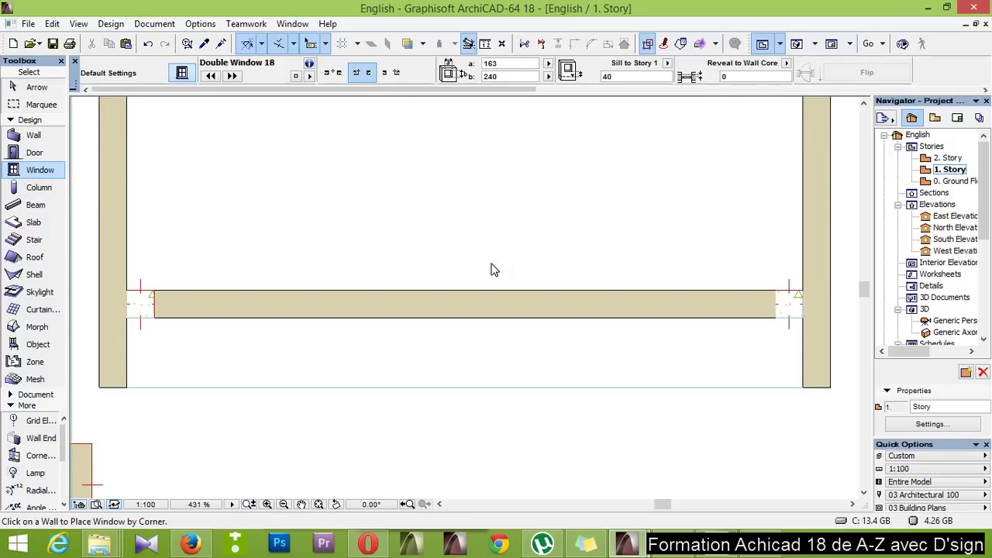
Change the default Double Window 18 width from 163 to 150
key(ctrl+t)
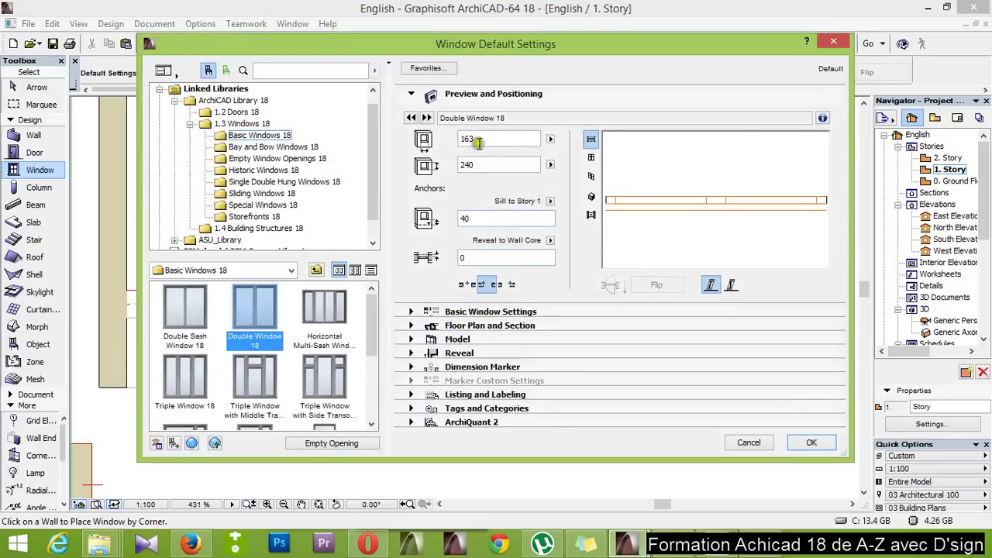
double_click(479, 139)
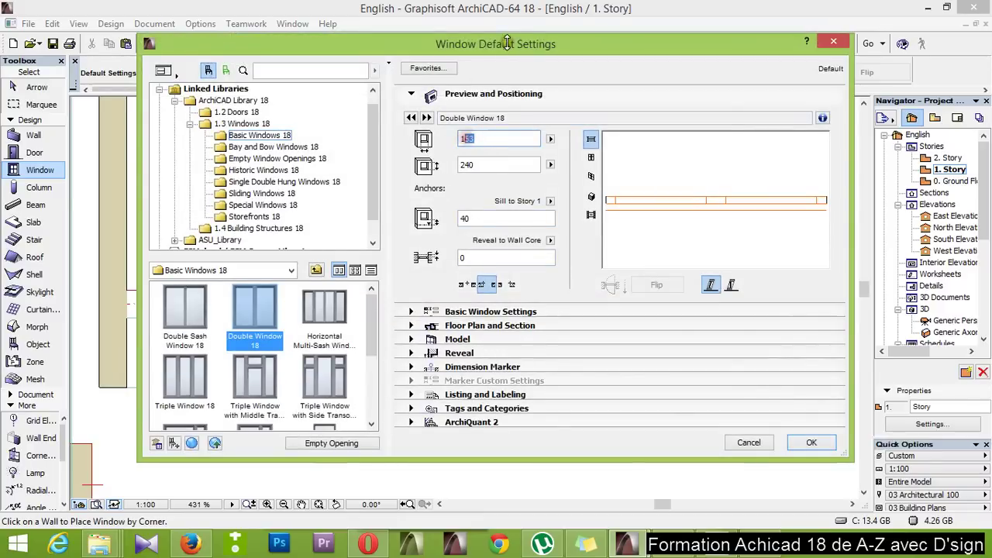
drag(513, 45, 596, 101)
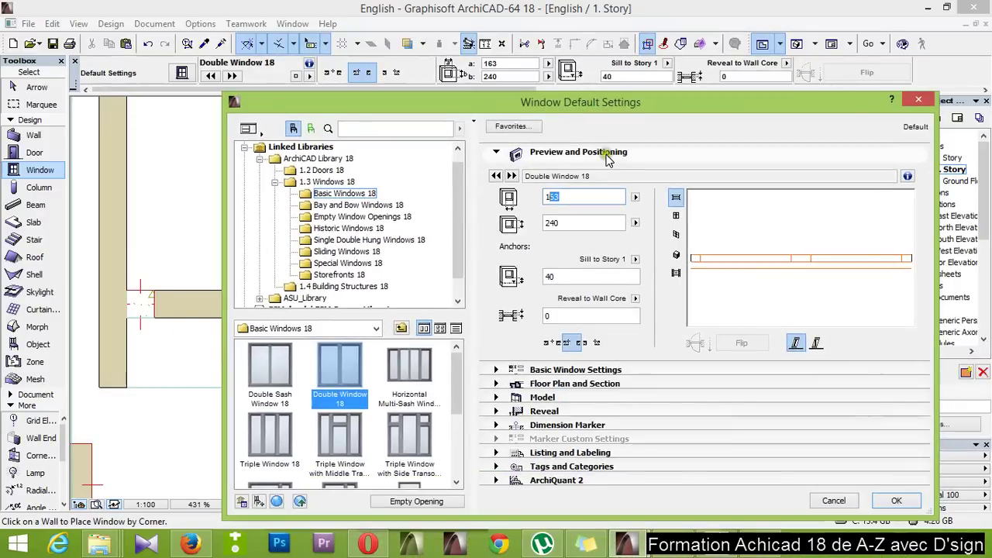
text(150)
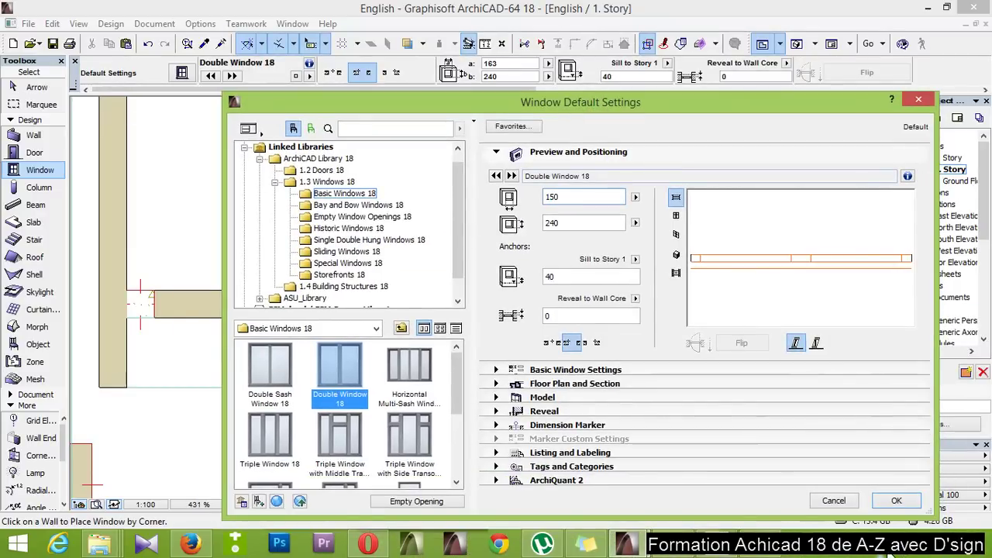
click(897, 500)
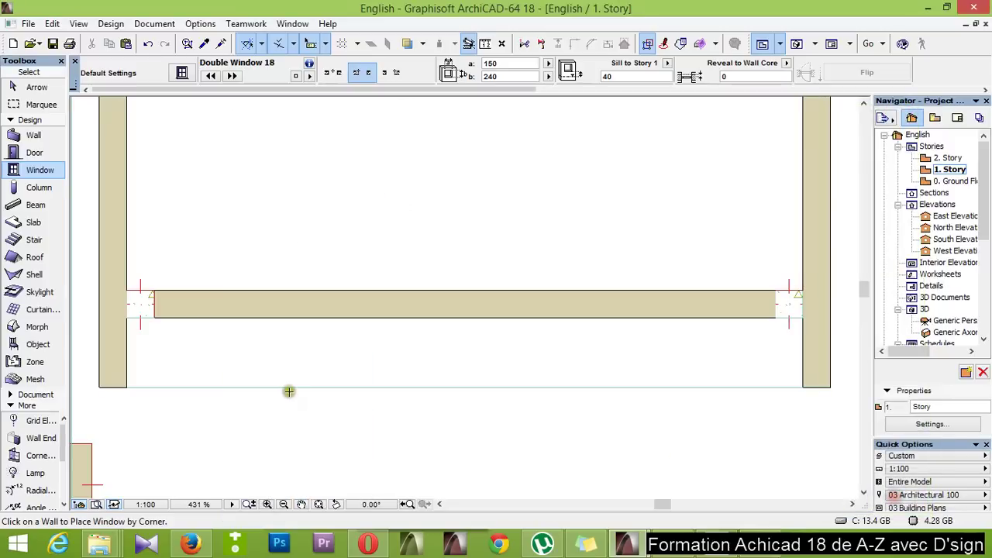
Place 150-wide double windows along the 1. Story wall, setting each opening side
click(155, 288)
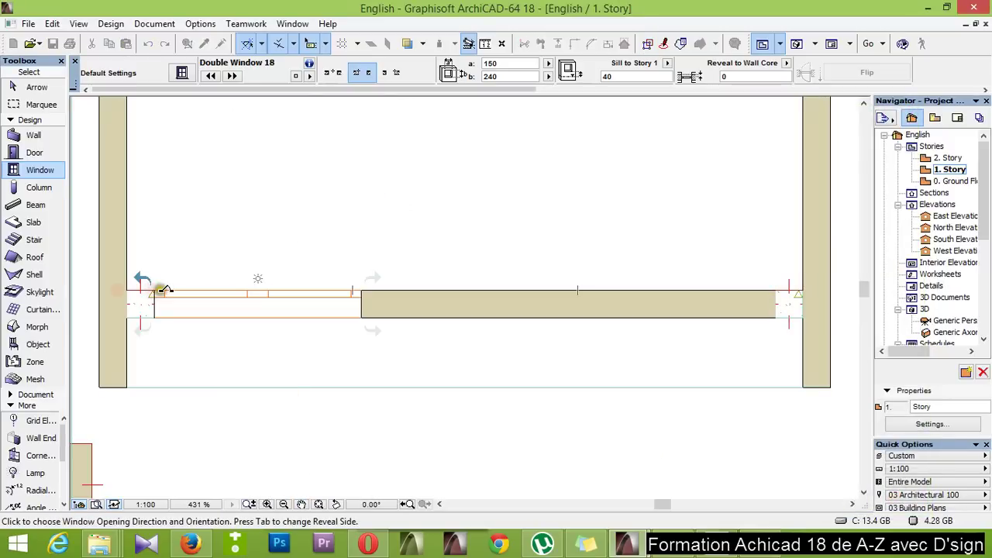
click(356, 293)
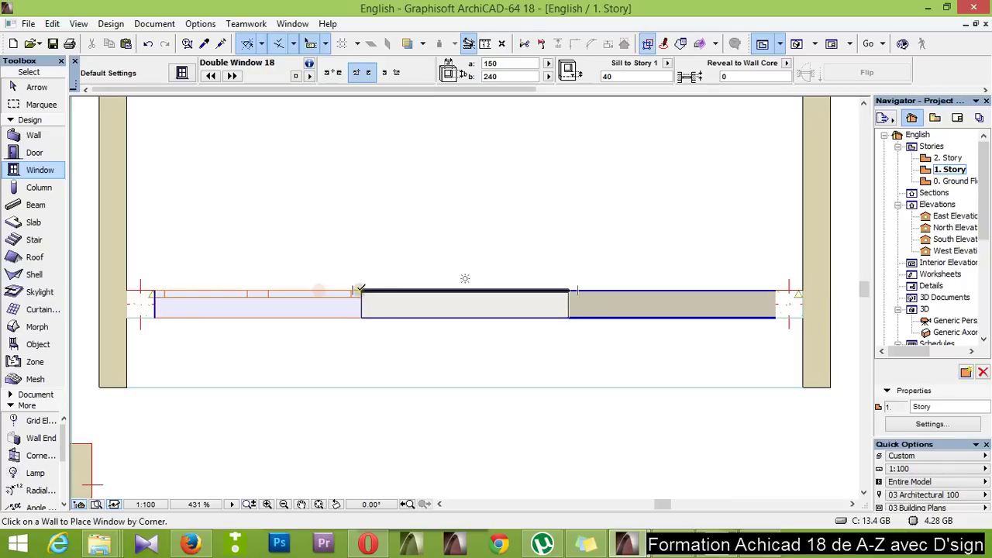
click(360, 289)
click(410, 194)
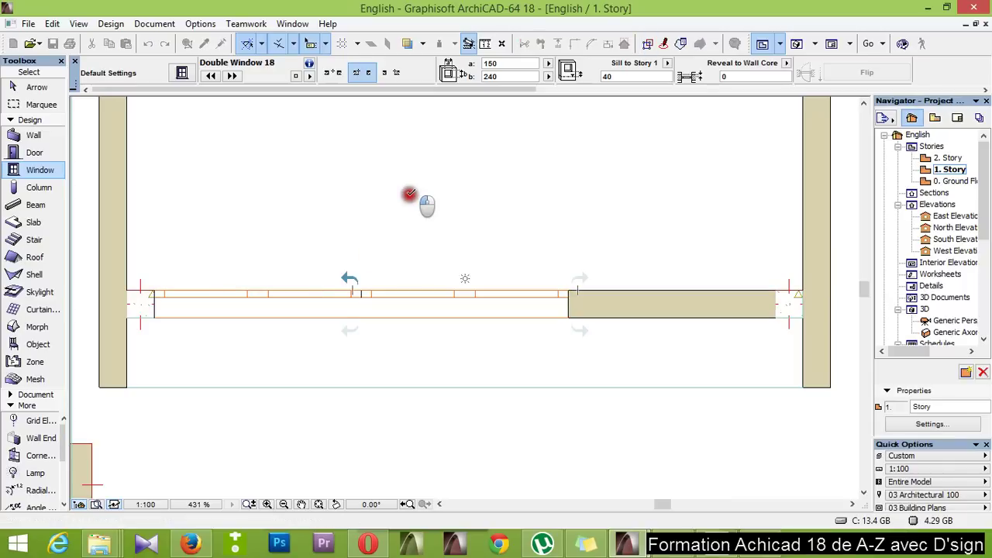
click(543, 278)
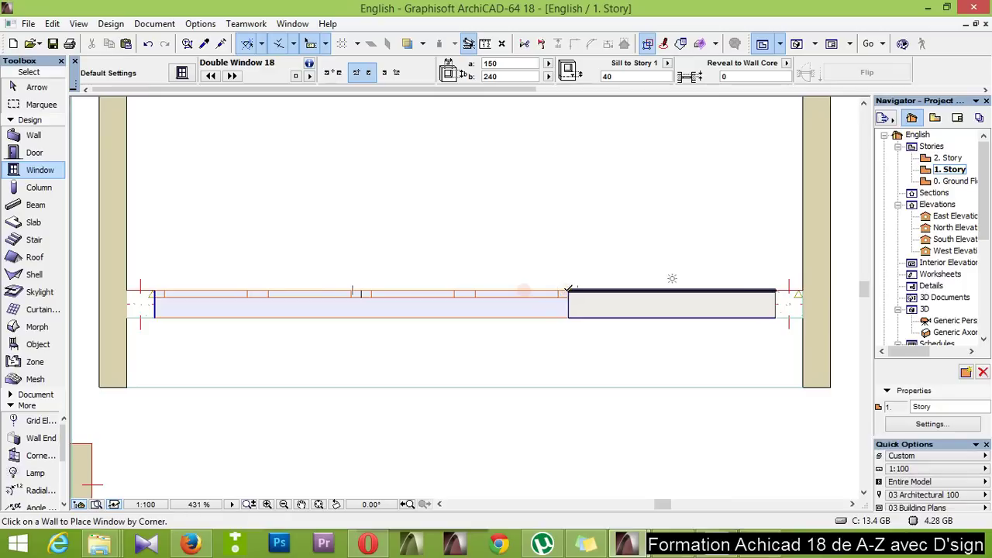
drag(568, 288, 583, 208)
click(581, 211)
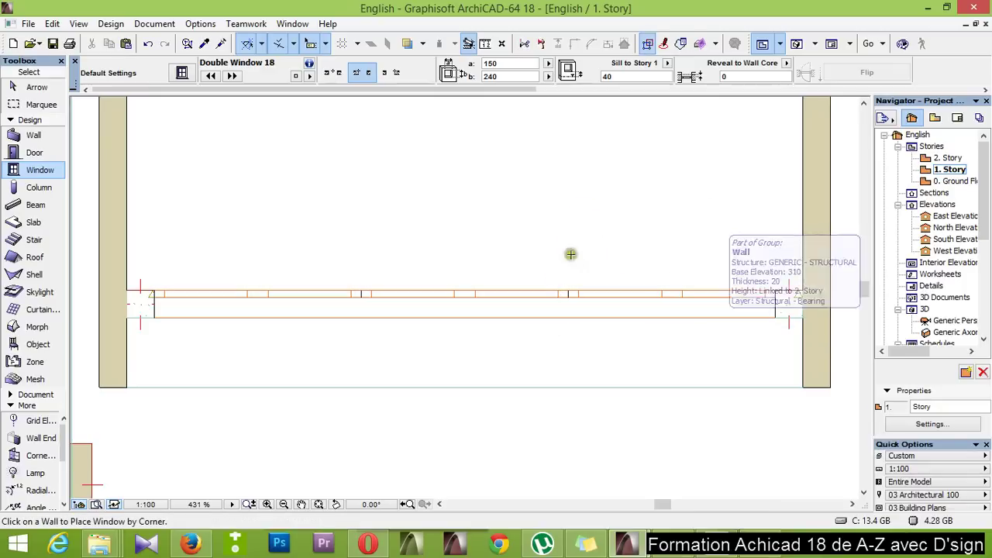
key(F3)
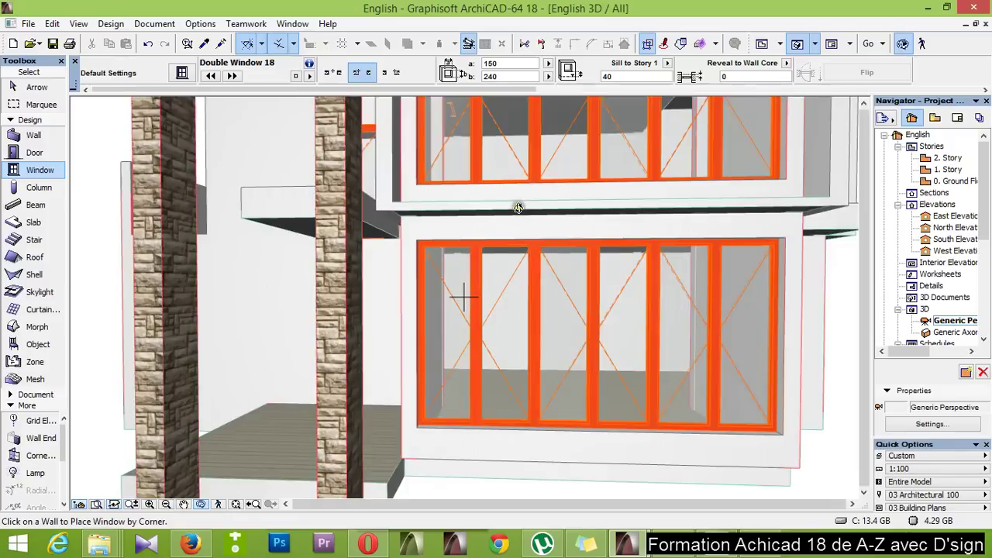
scroll(518, 207, down, 5)
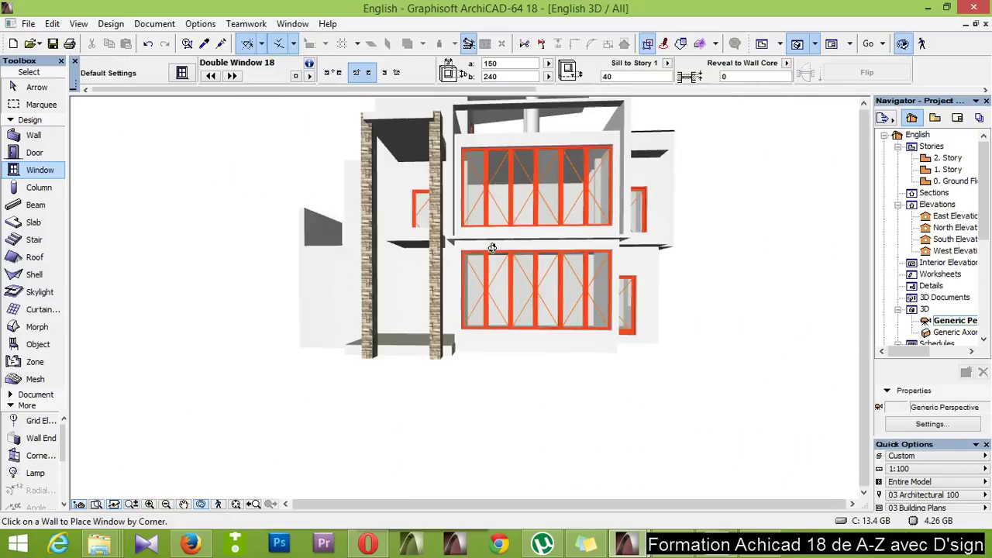
shift+middle_drag(493, 248, 568, 214)
shift+middle_drag(569, 257, 565, 286)
shift+middle_drag(572, 226, 569, 266)
scroll(603, 256, up, 2)
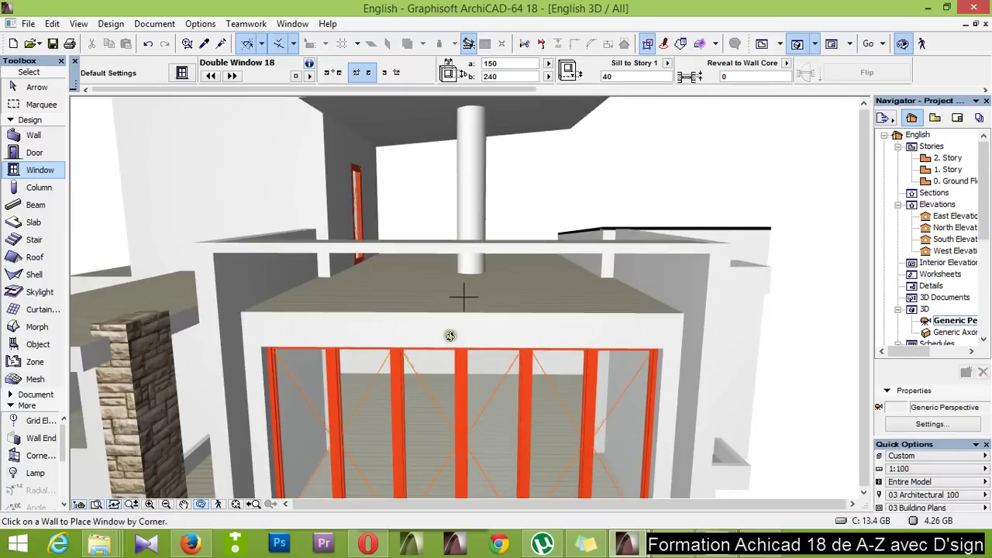
key(F2)
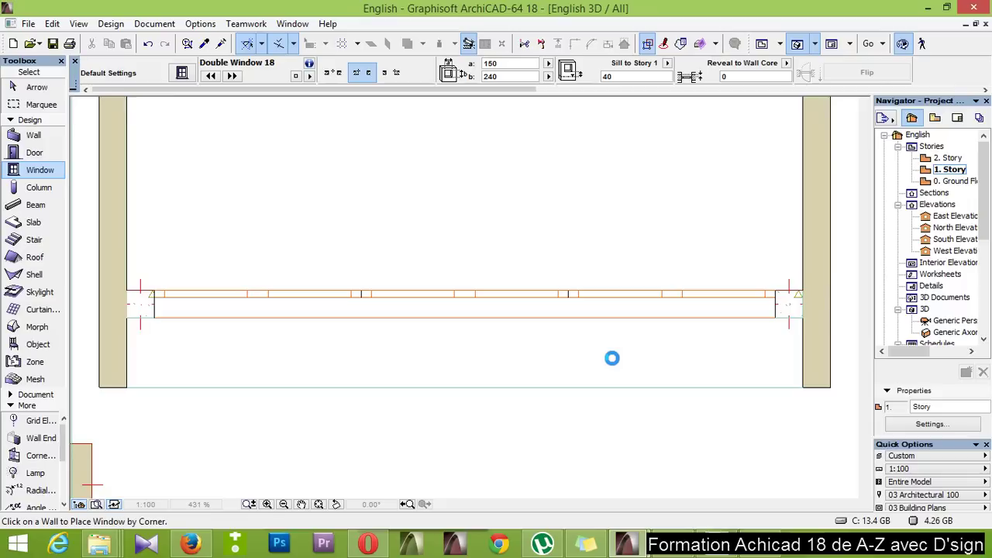
Show the 2. Story plan with the story below traced underneath
double_click(949, 158)
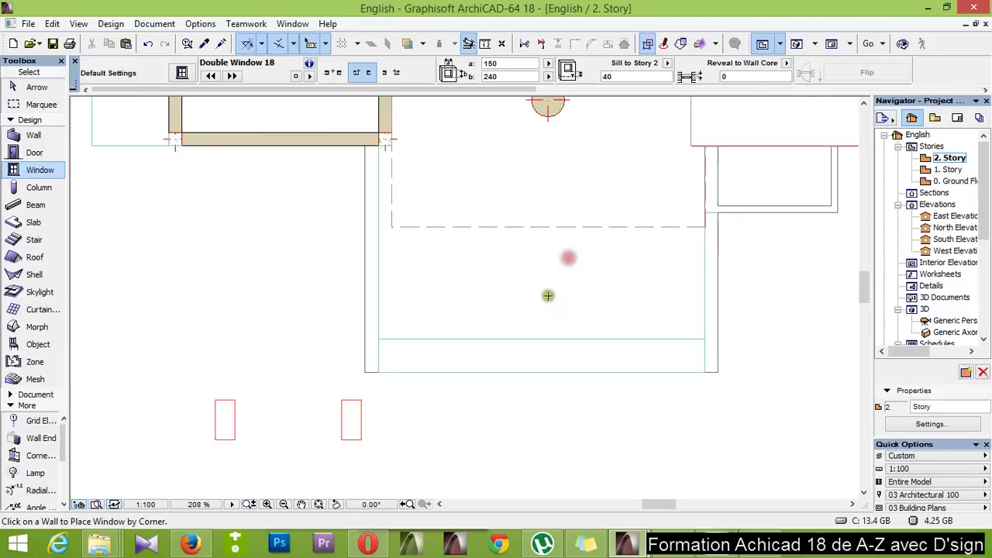
scroll(678, 367, up, 3)
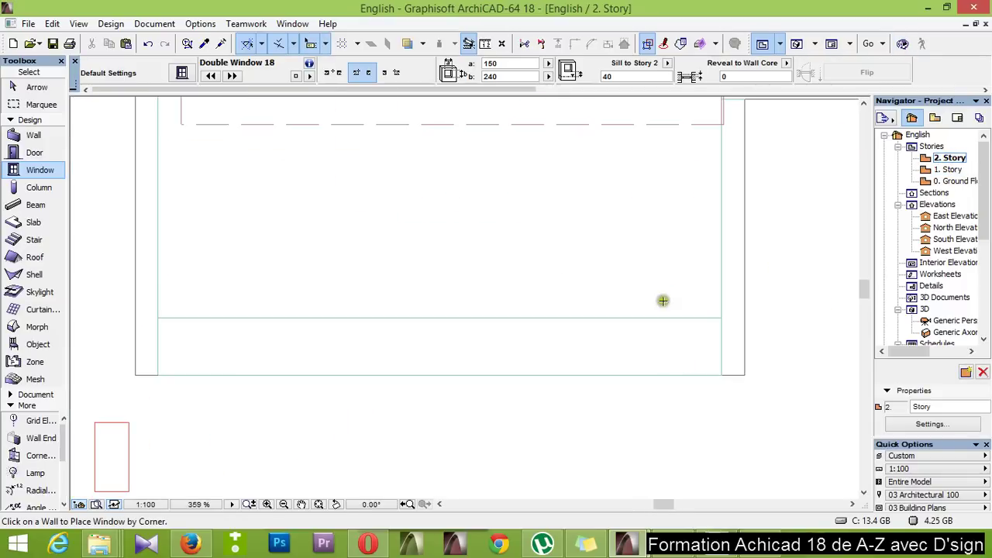
click(409, 44)
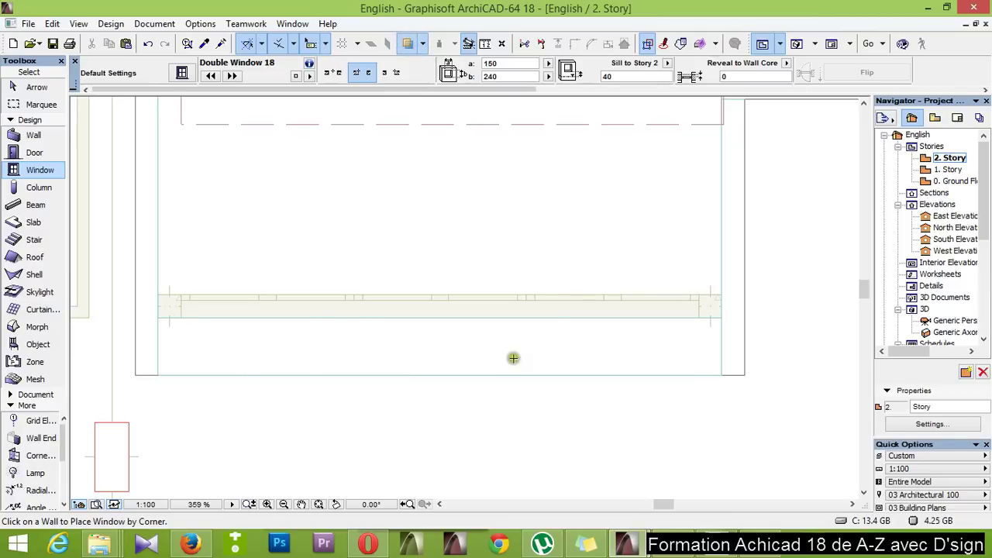
scroll(298, 307, up, 1)
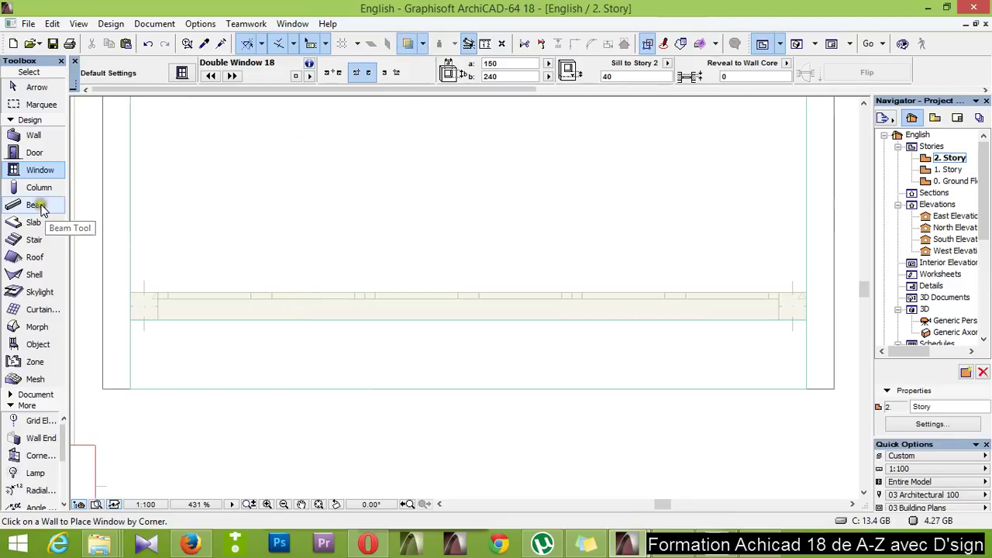
Pick the Wall tool and bring up its default settings
click(31, 134)
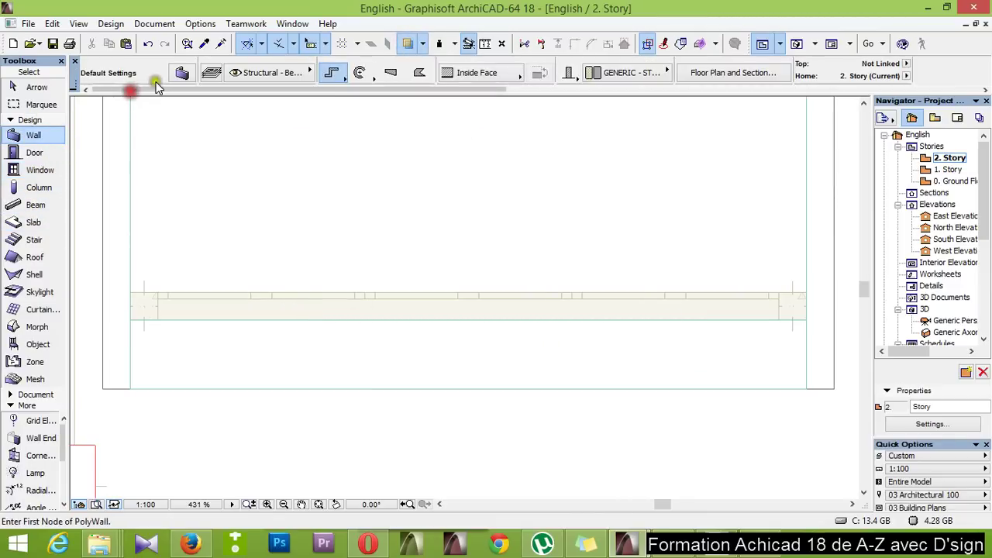
click(183, 74)
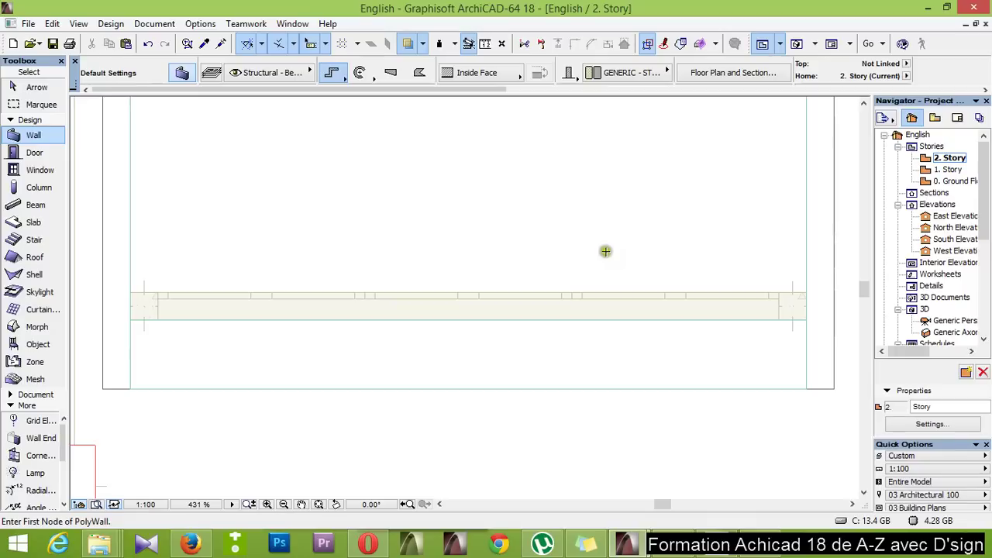
key(ctrl+t)
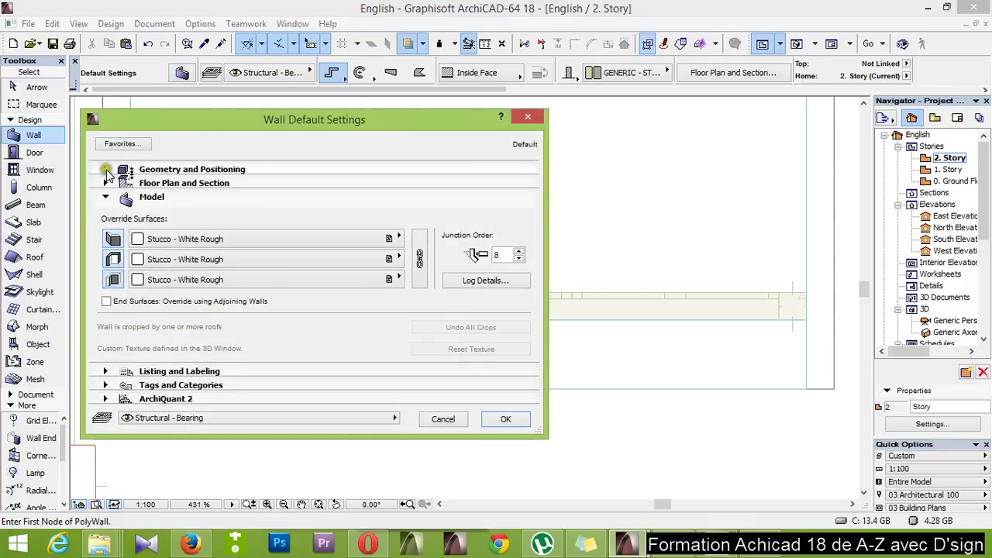
Make new walls 15 high with a 15 base offset, 635 above project zero
click(105, 169)
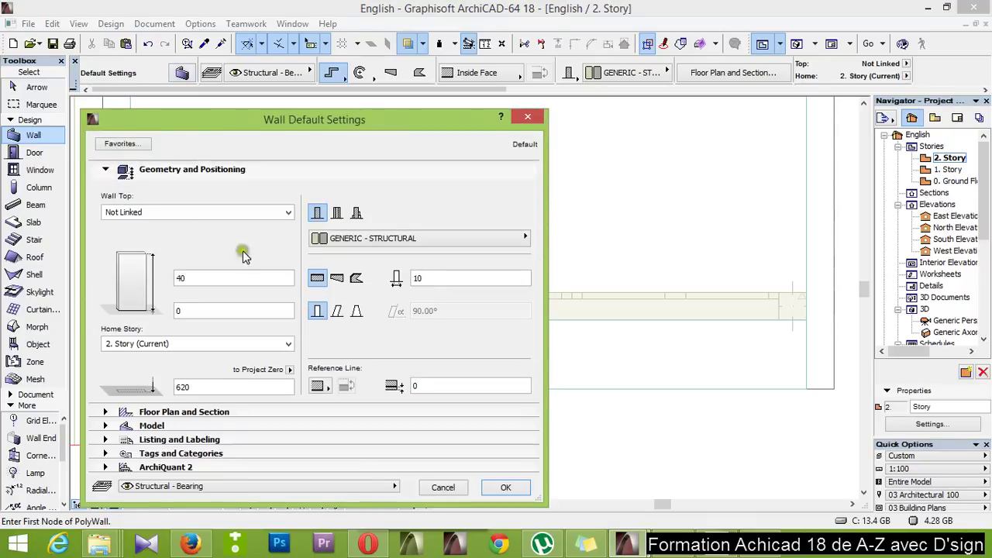
click(186, 277)
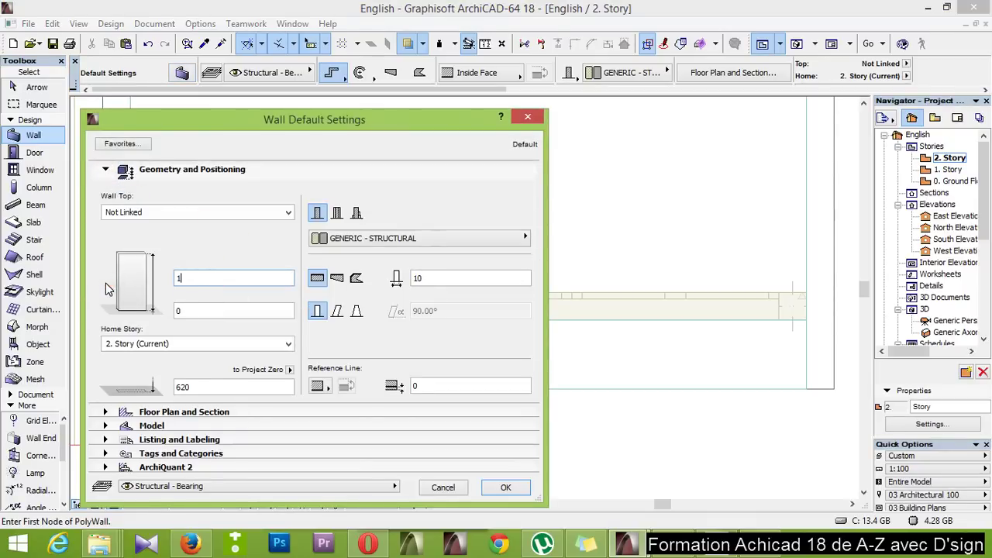
click(180, 311)
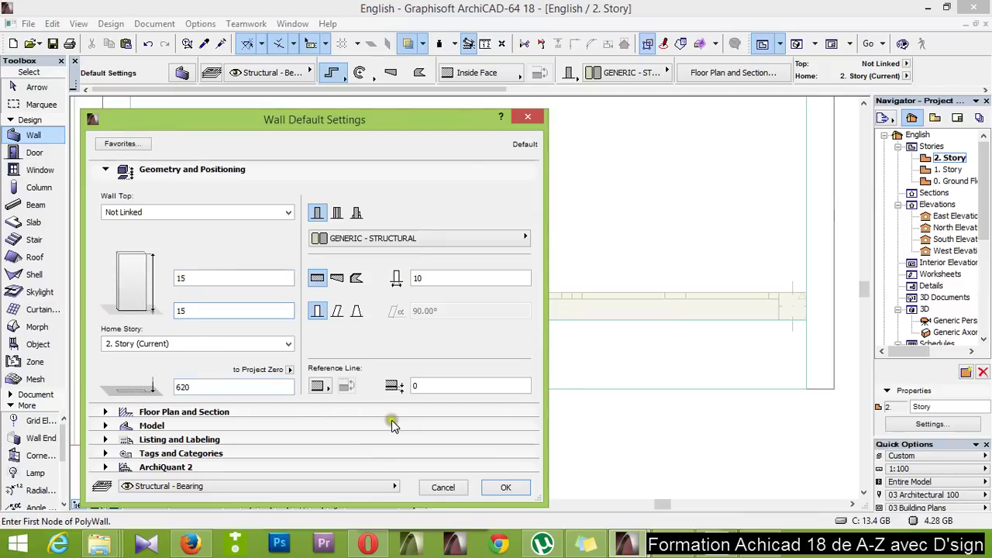
text(15)
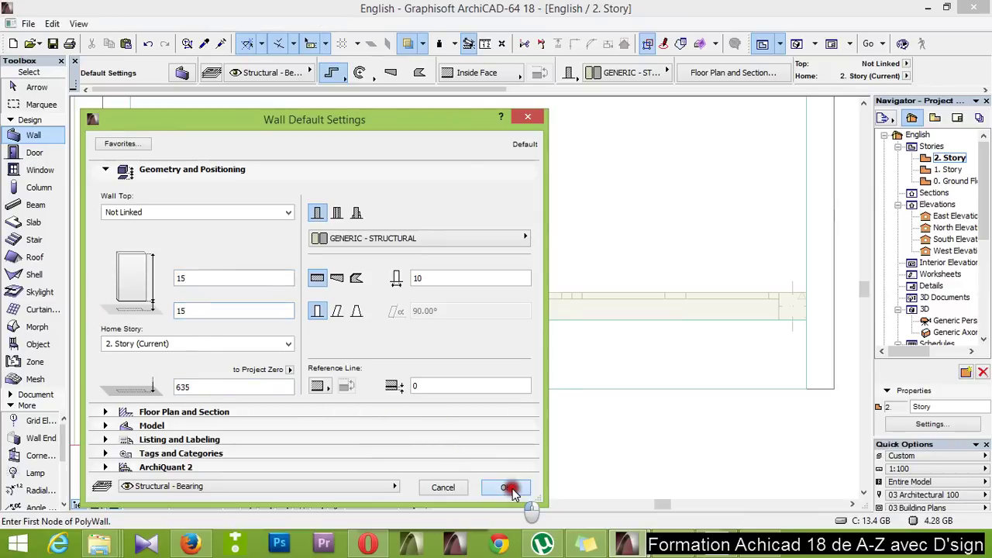
click(509, 488)
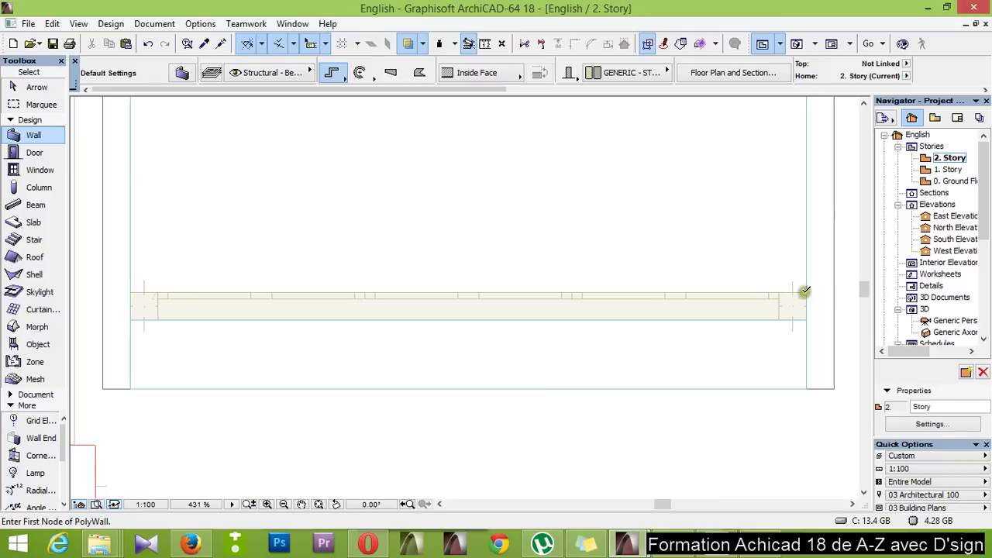
click(806, 291)
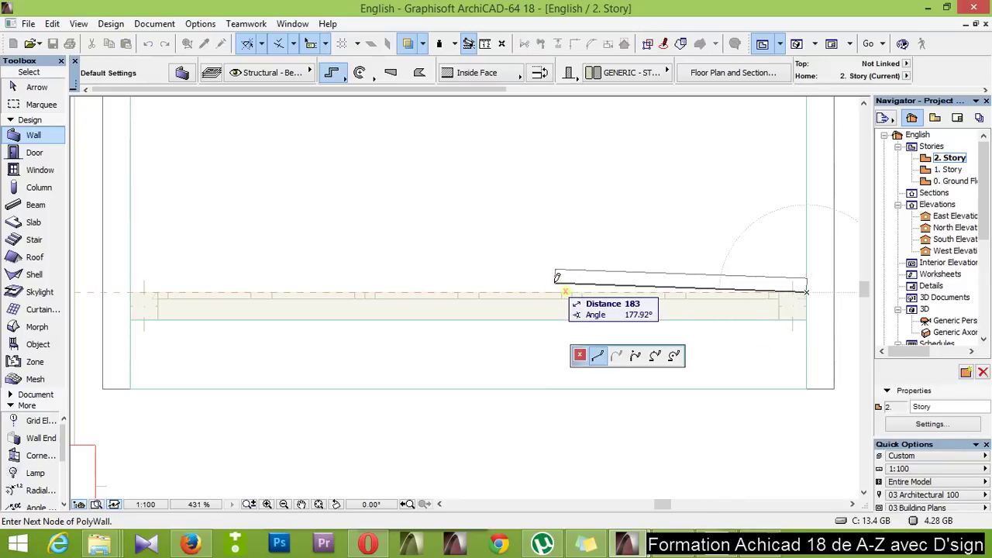
key(Escape)
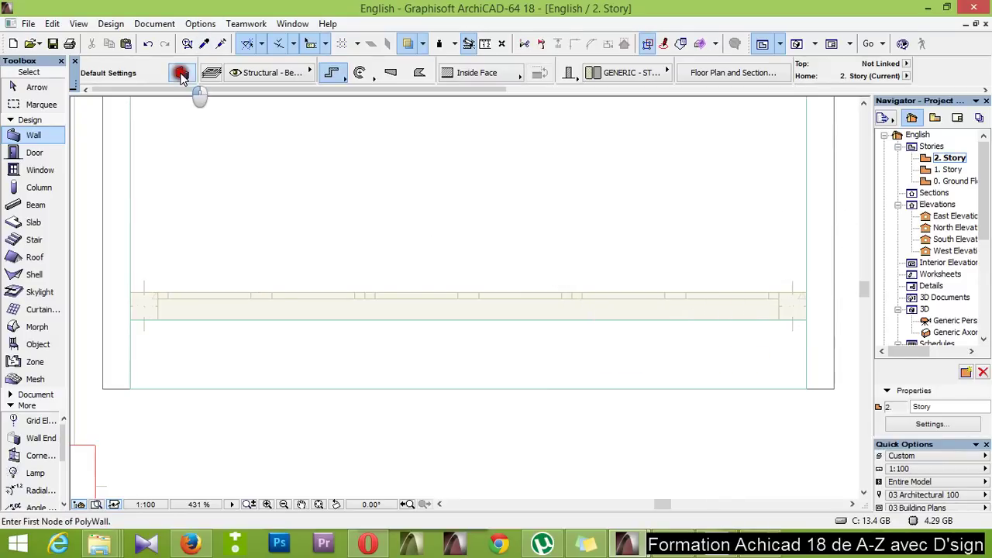
Set the default wall thickness to 20
key(ctrl+t)
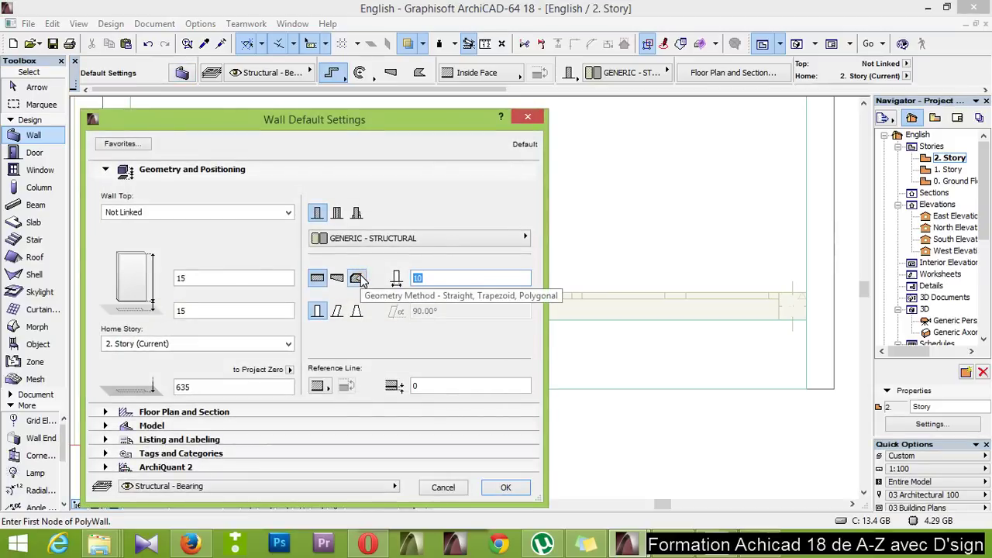
text(20)
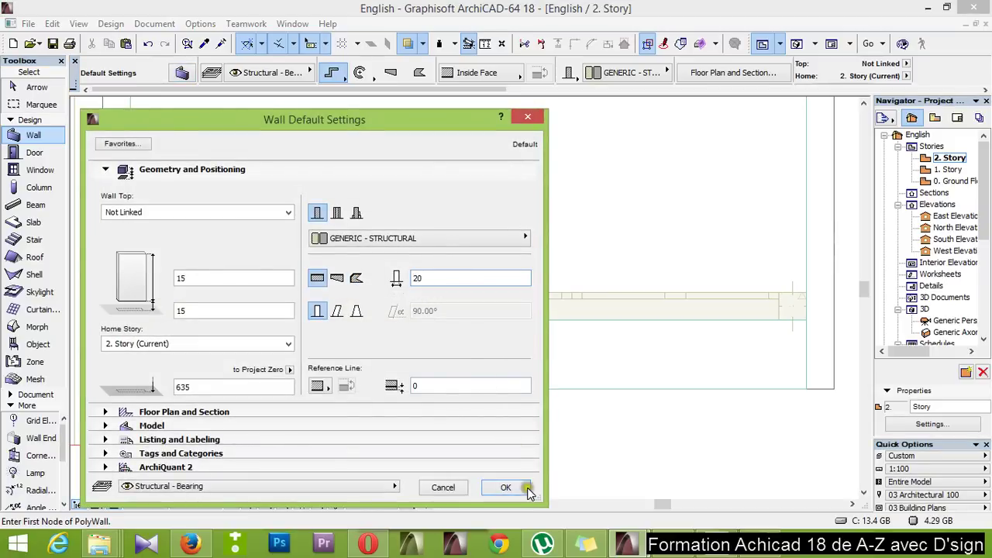
click(508, 487)
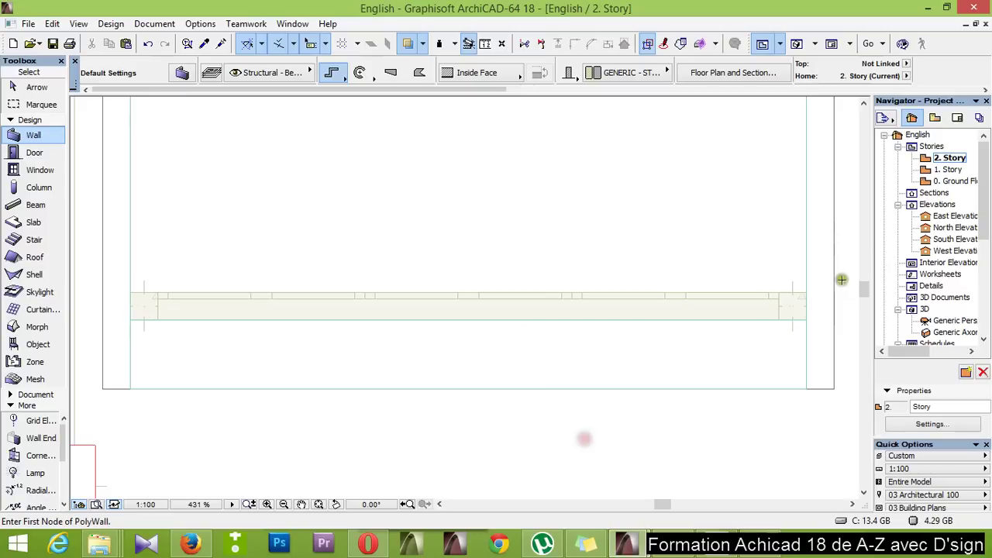
Draw a 490-long wall along the facade from its right end to its left end
click(806, 319)
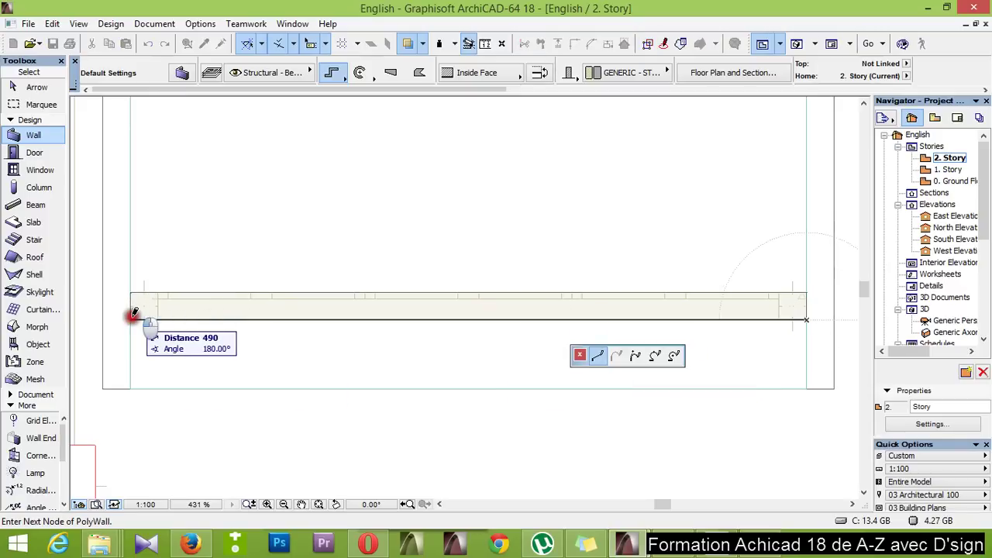
click(134, 312)
right_click(233, 165)
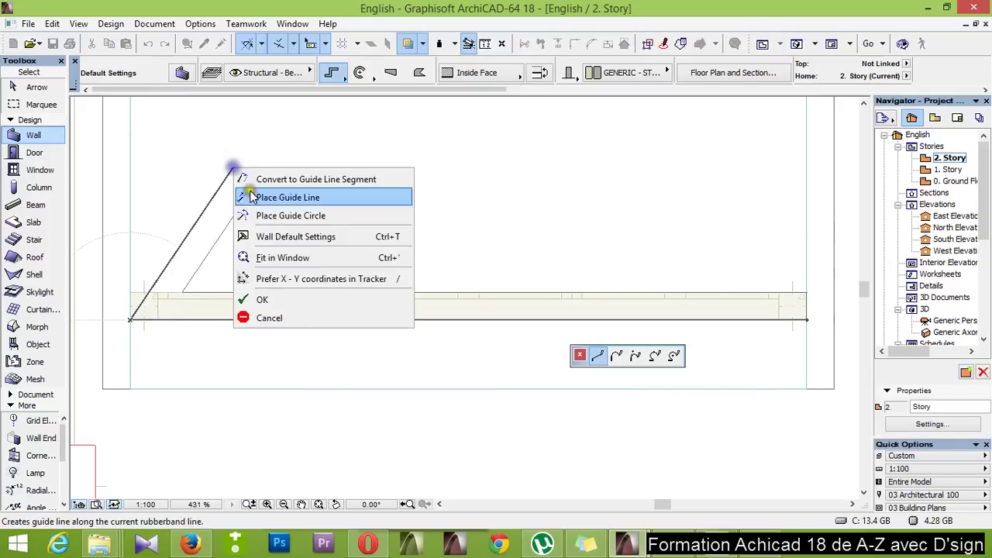
click(291, 306)
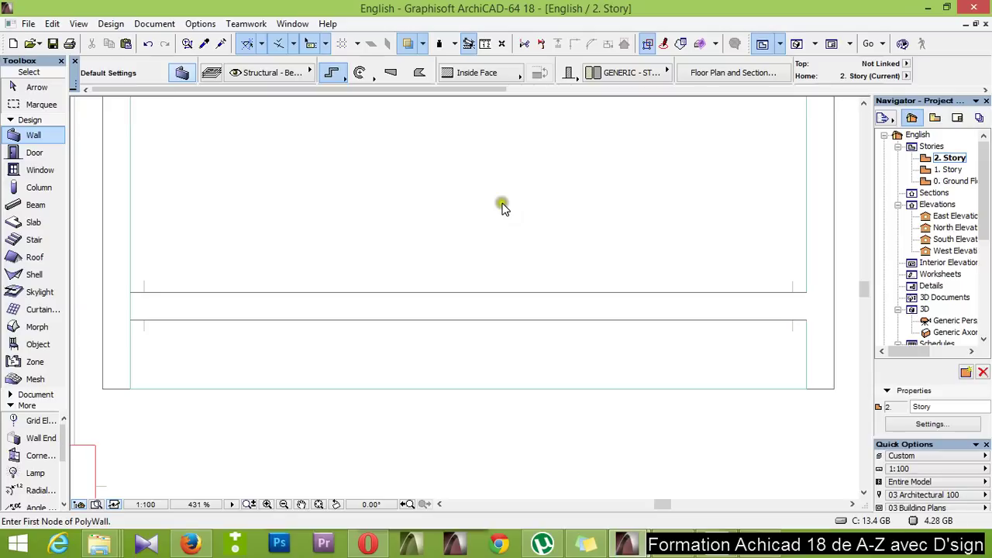
Raise the default wall base offset to 51
key(ctrl+t)
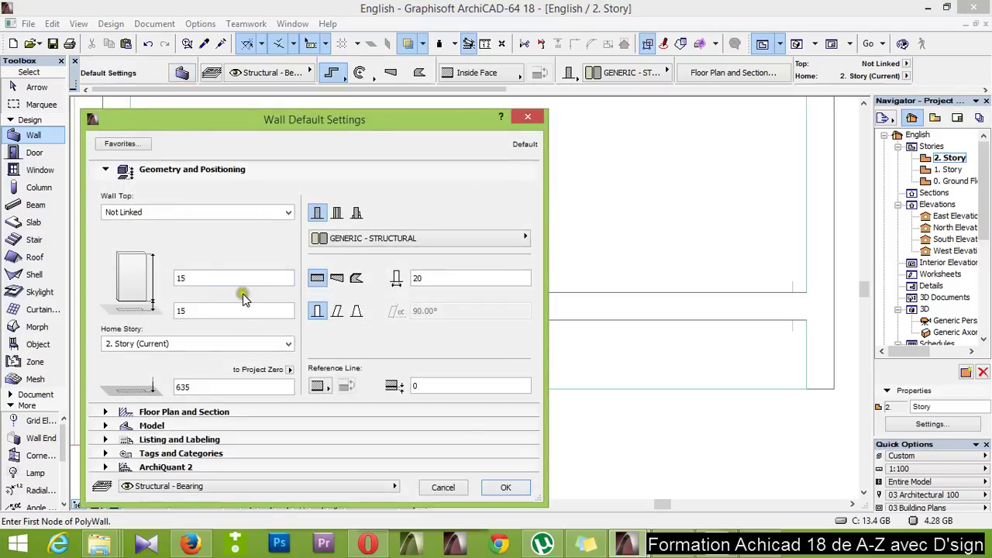
double_click(210, 310)
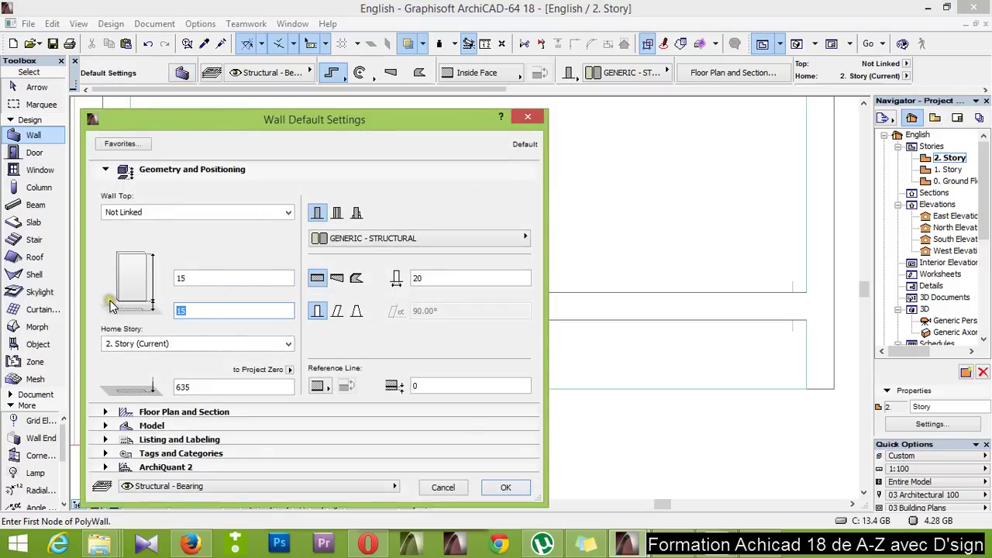
text(51)
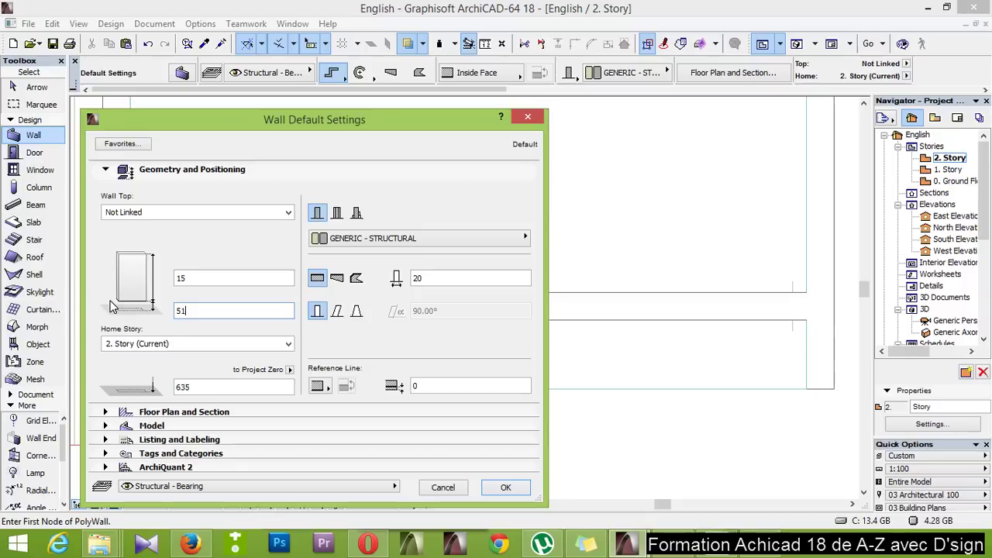
click(518, 486)
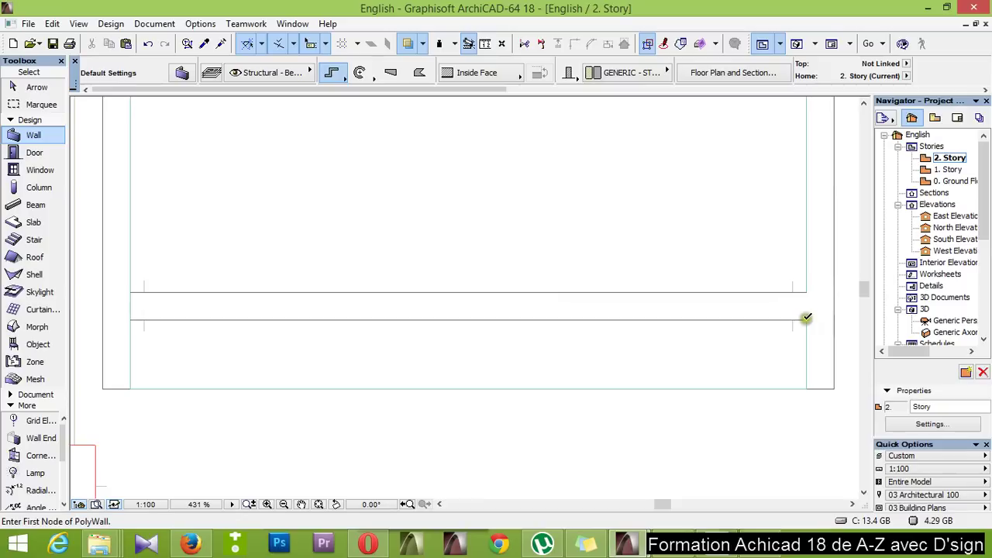
Draw the second facade wall from right corner to left corner and view it in 3D
click(806, 318)
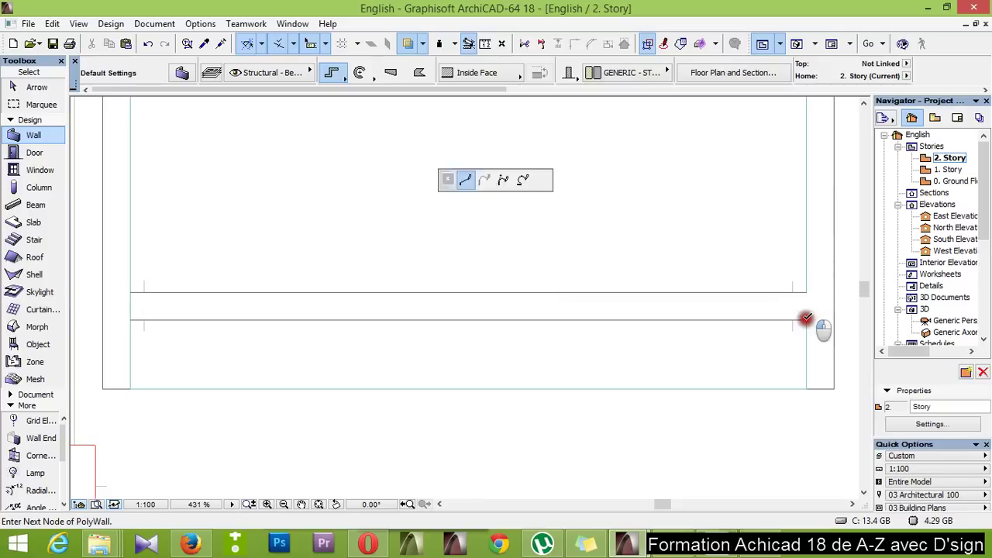
click(132, 317)
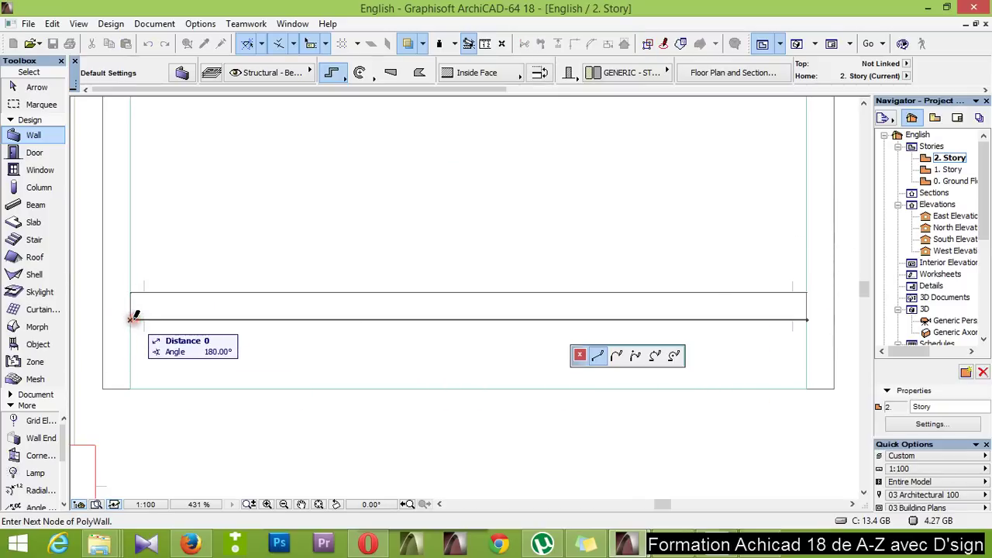
right_click(222, 192)
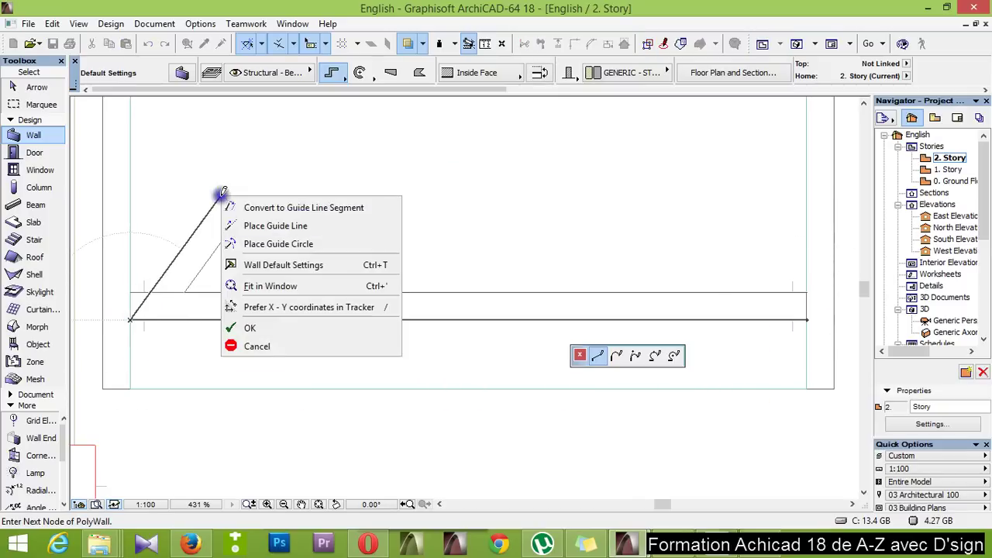
click(268, 332)
key(F3)
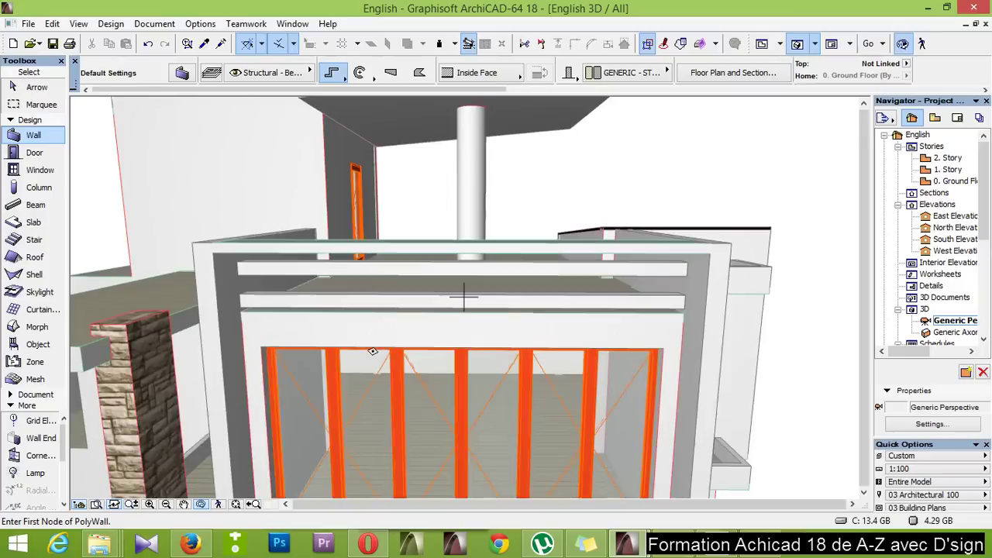
Orbit to face the facade and select the lower beam wall
scroll(373, 351, down, 3)
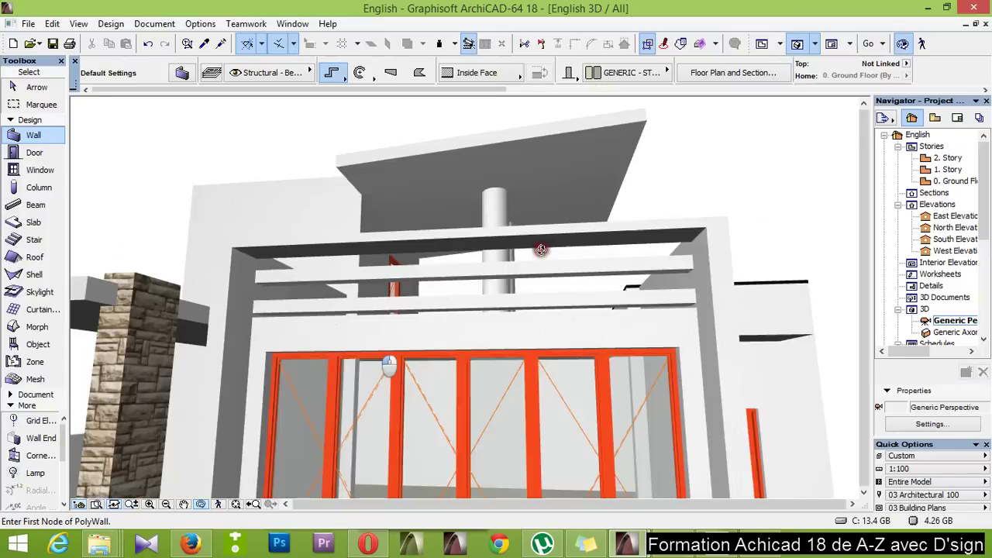
shift+middle_drag(373, 351, 627, 261)
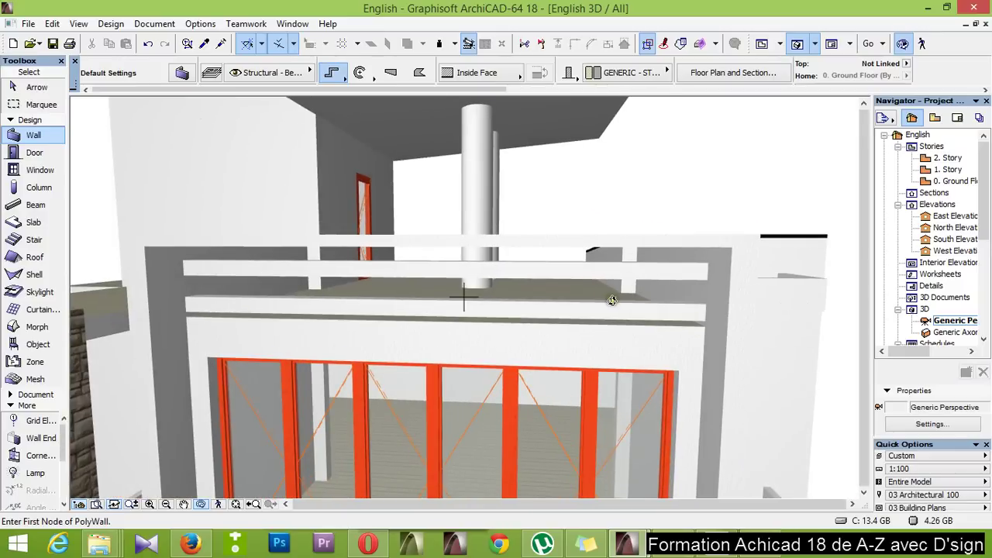
shift+middle_drag(612, 301, 632, 314)
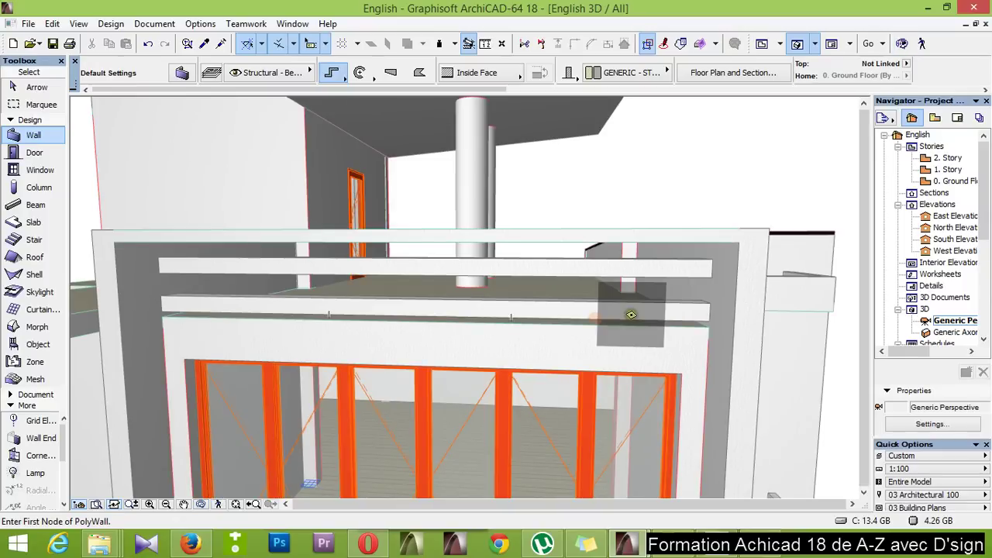
shift+click(623, 309)
shift+click(623, 308)
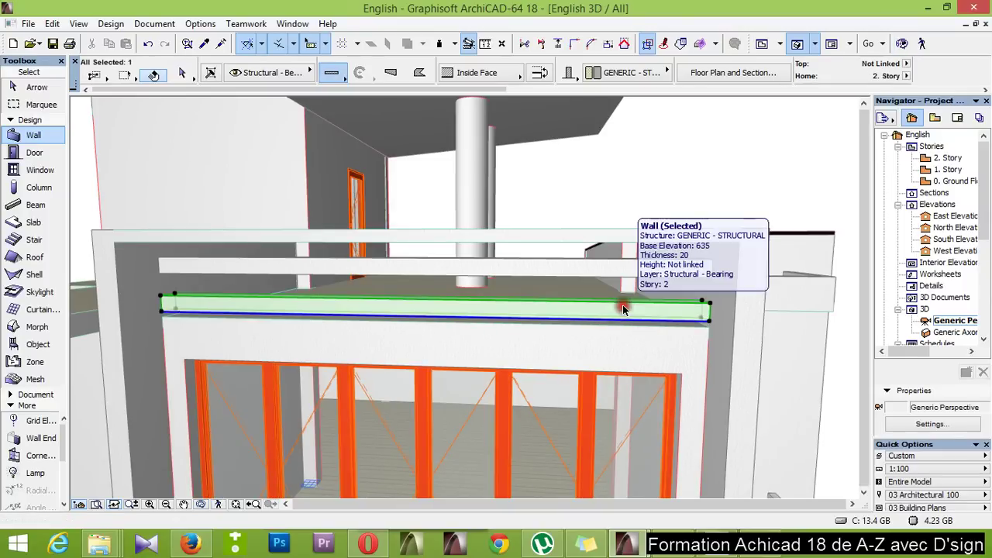
click(460, 201)
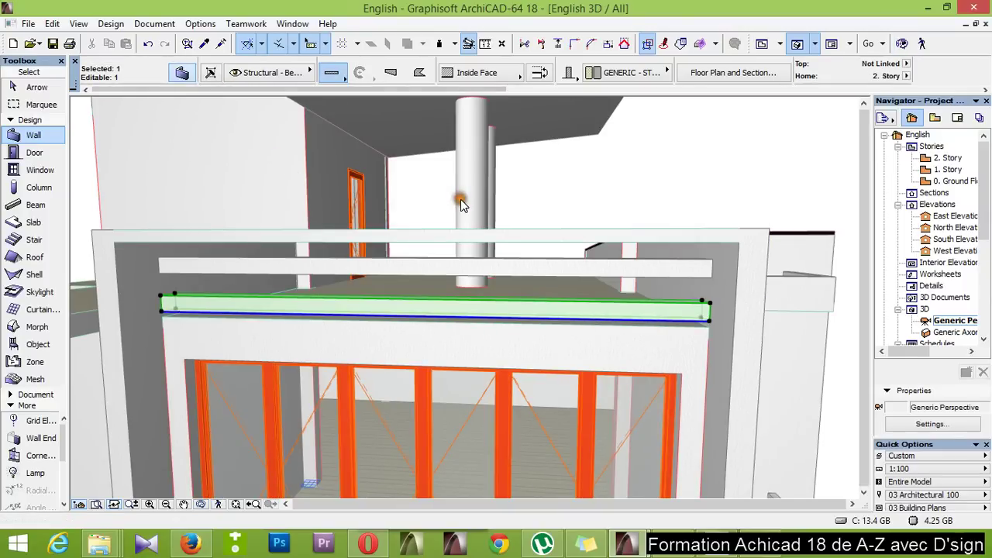
Move the selected wall's base offset to 23 above 2. Story
key(ctrl+t)
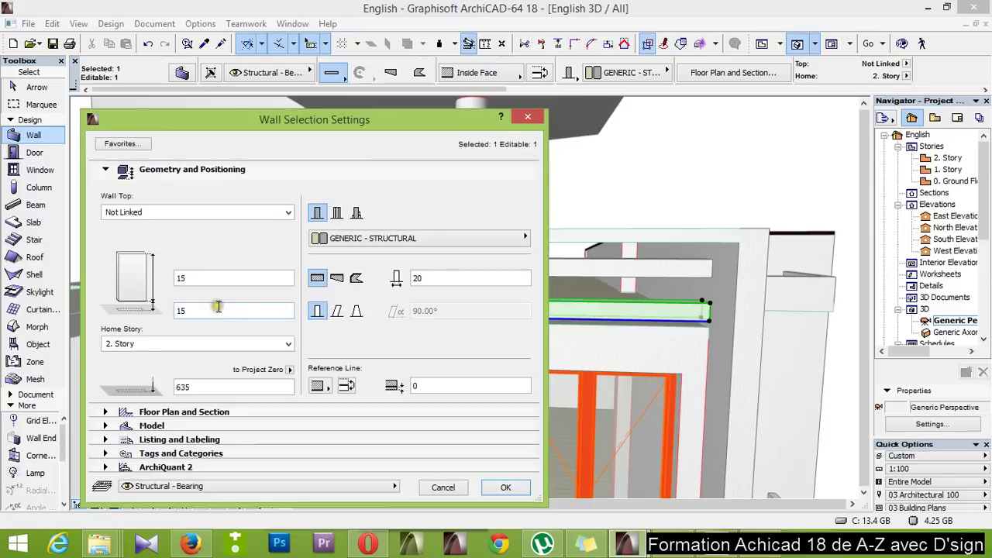
text(23)
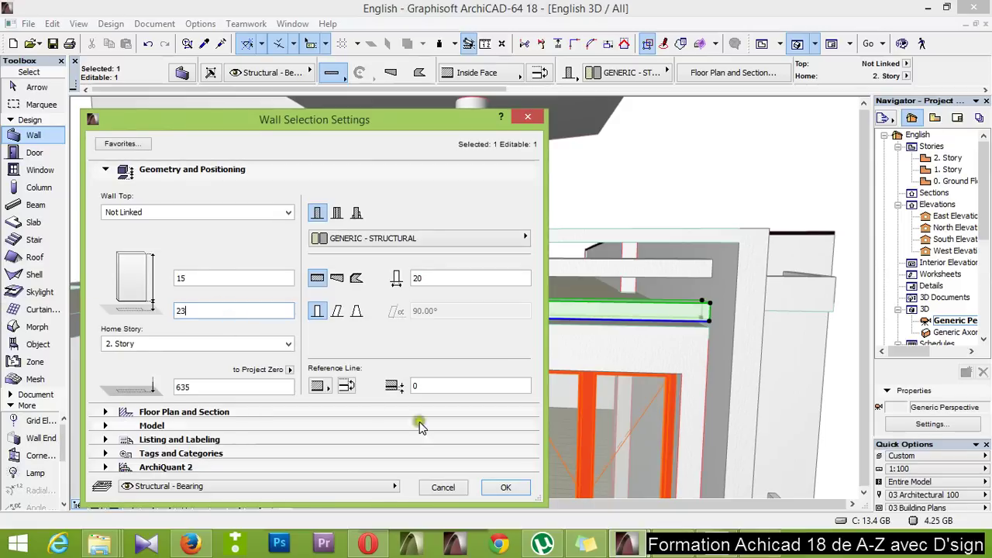
click(505, 487)
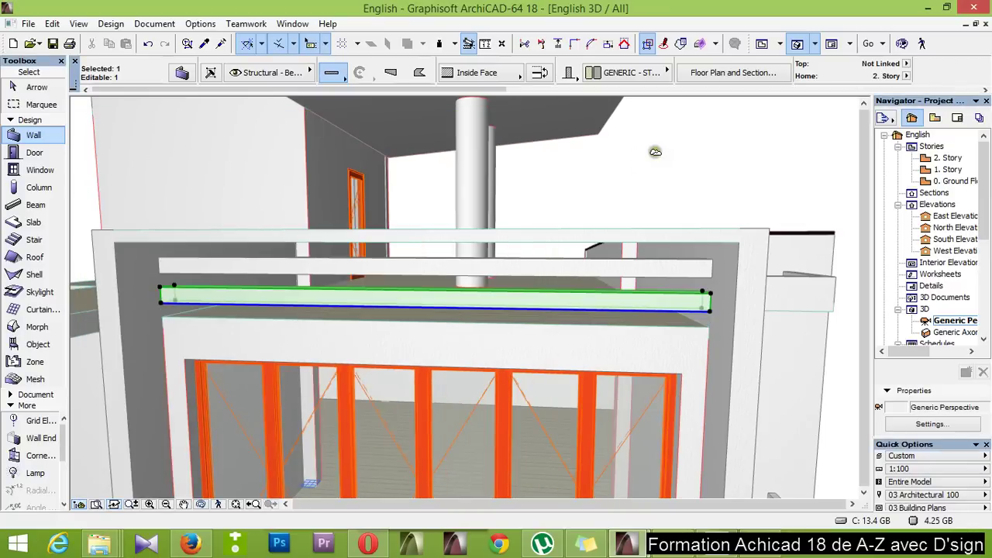
click(713, 139)
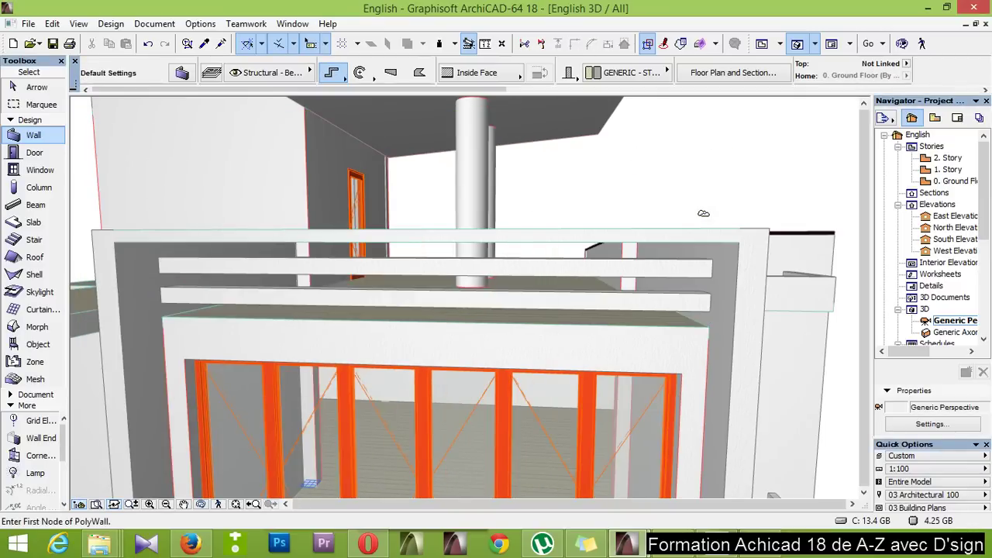
shift+middle_drag(594, 284, 873, 93)
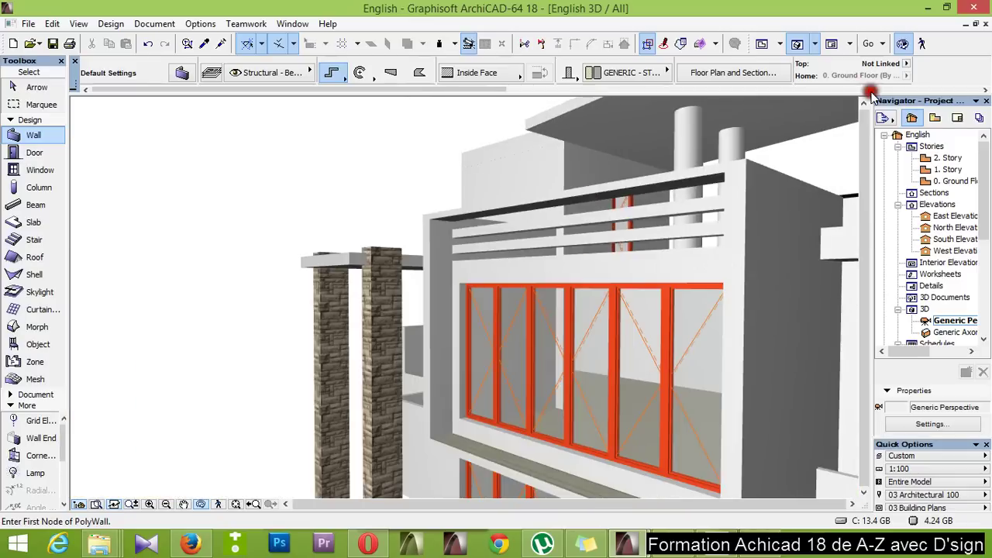
scroll(586, 222, down, 6)
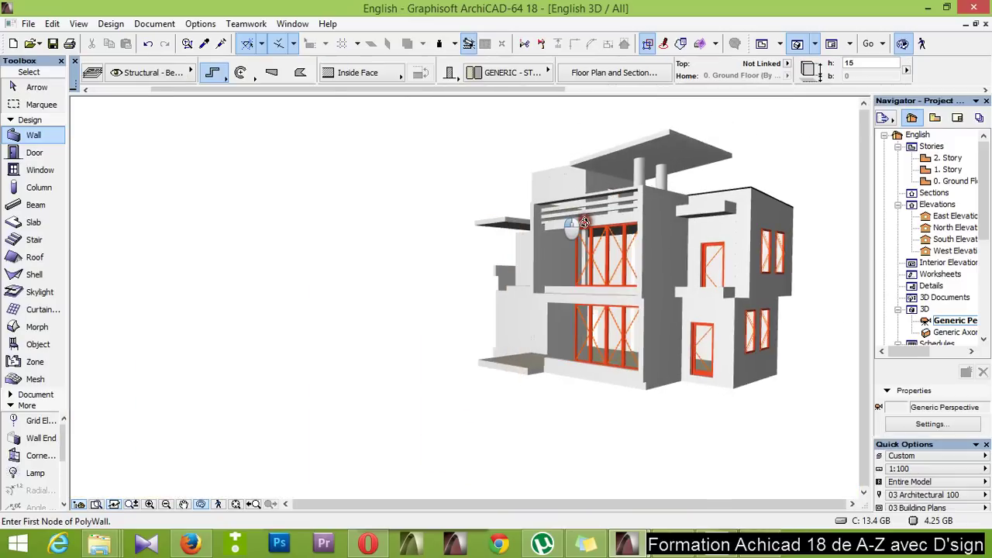
shift+middle_drag(586, 222, 815, 250)
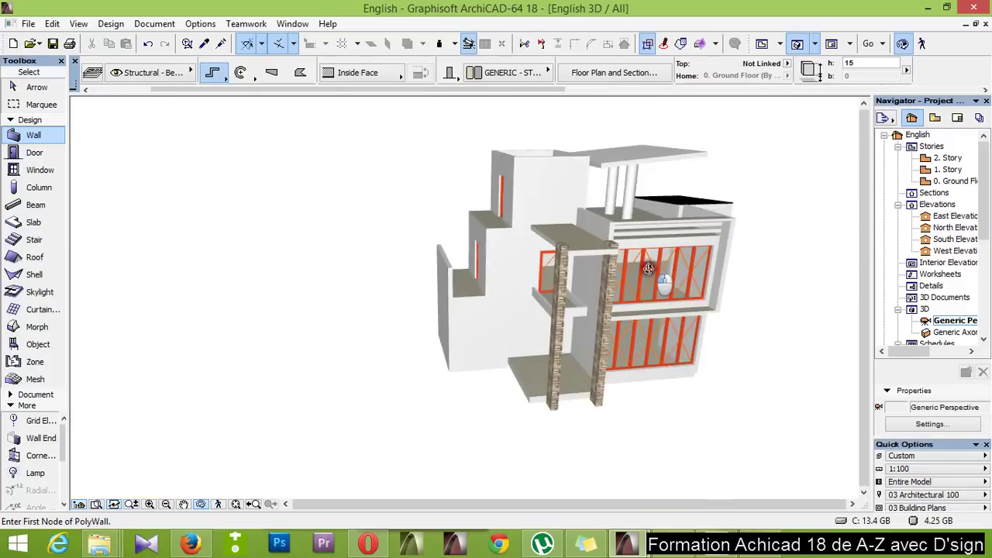
shift+middle_drag(651, 267, 759, 239)
drag(503, 230, 402, 235)
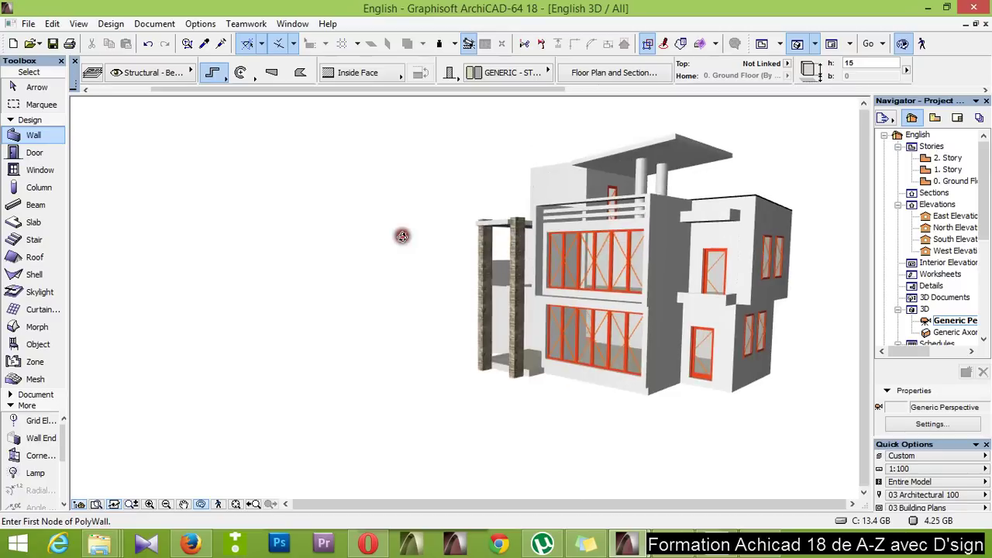
scroll(609, 261, up, 2)
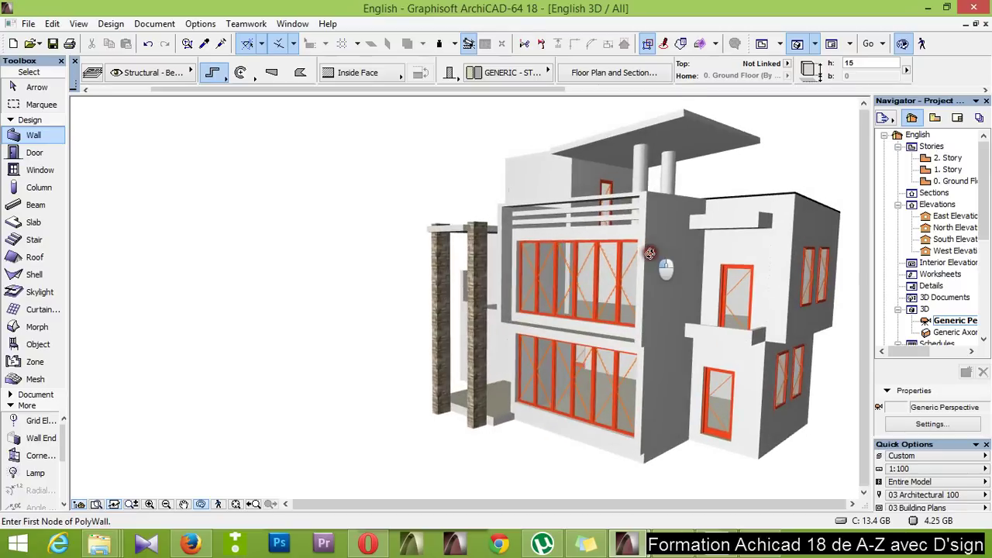
mouse_move(641, 248)
mouse_down()
mouse_move(720, 284)
mouse_move(683, 280)
mouse_up()
scroll(690, 295, up, 2)
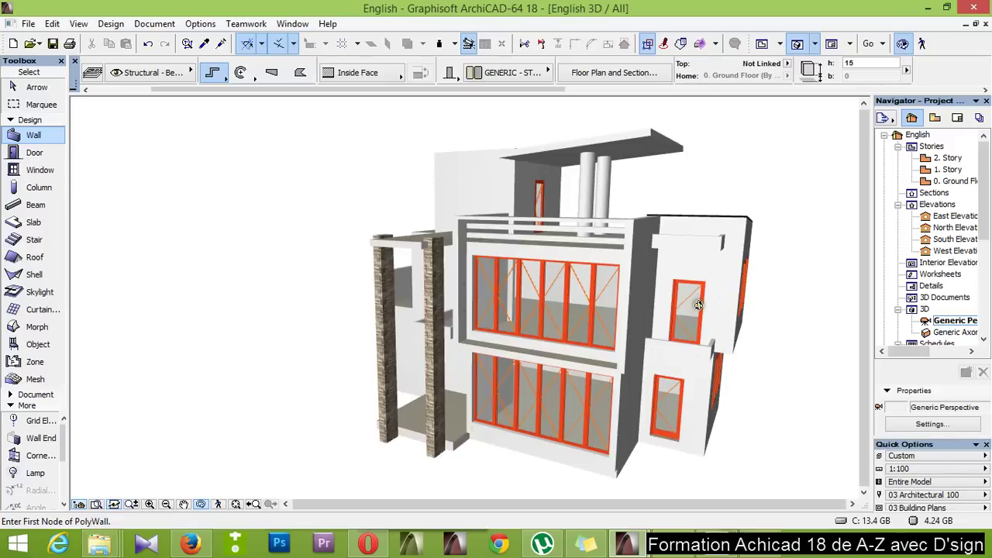
drag(698, 306, 696, 315)
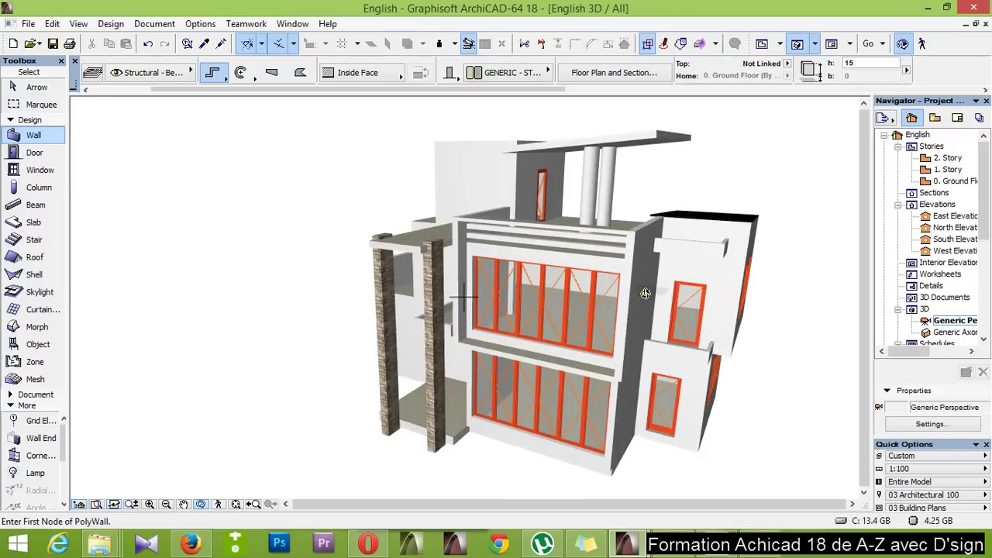
mouse_move(645, 293)
mouse_down()
mouse_move(676, 279)
mouse_move(636, 306)
mouse_up()
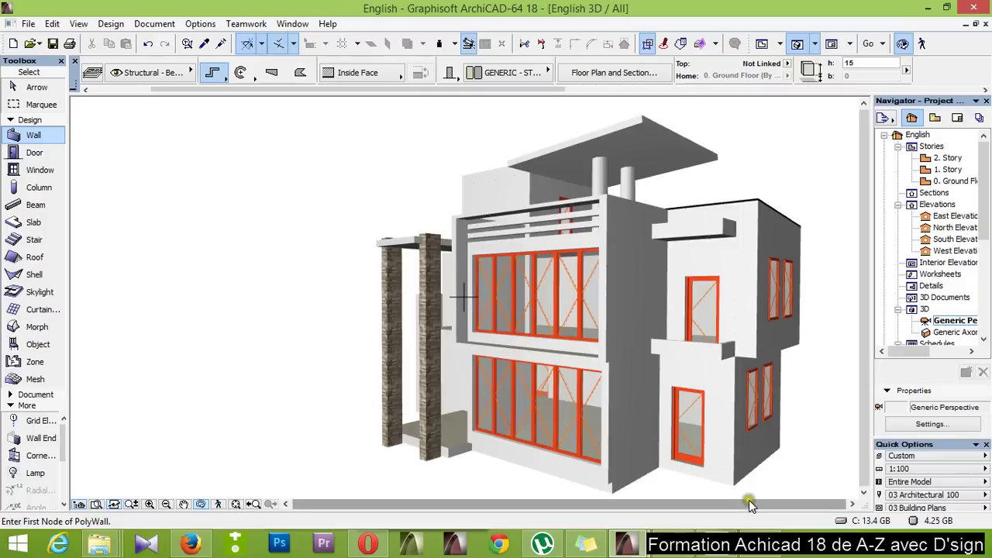
click(730, 545)
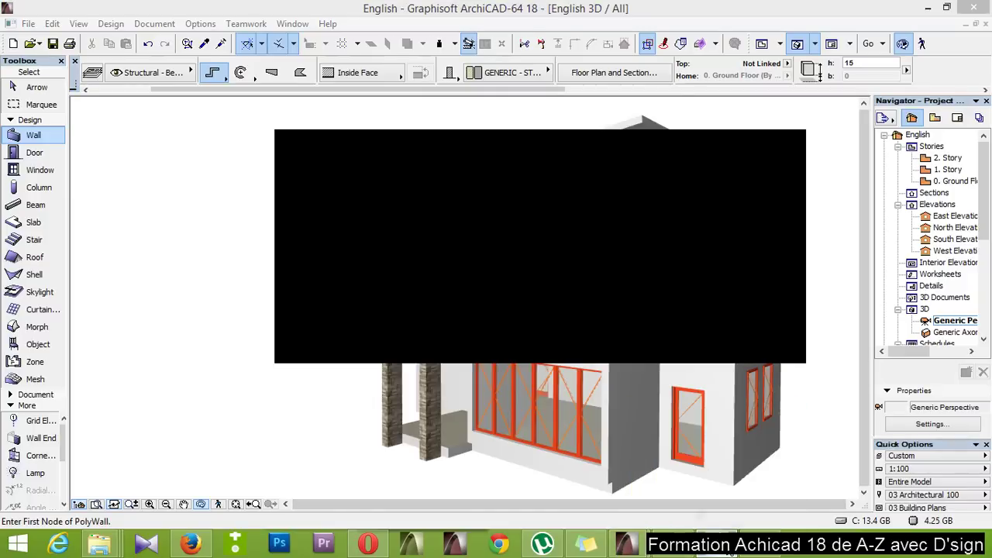